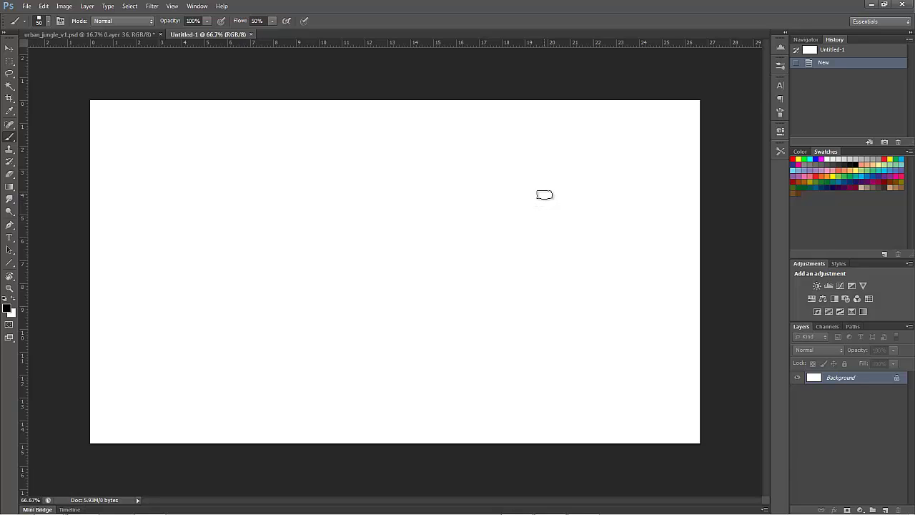
pyautogui.click(779, 154)
pyautogui.click(779, 154)
pyautogui.press('f')
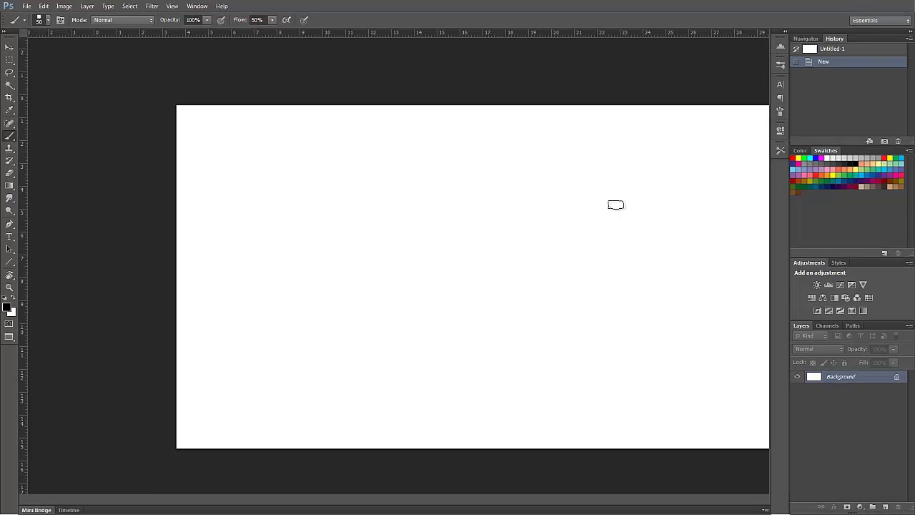
pyautogui.press('f')
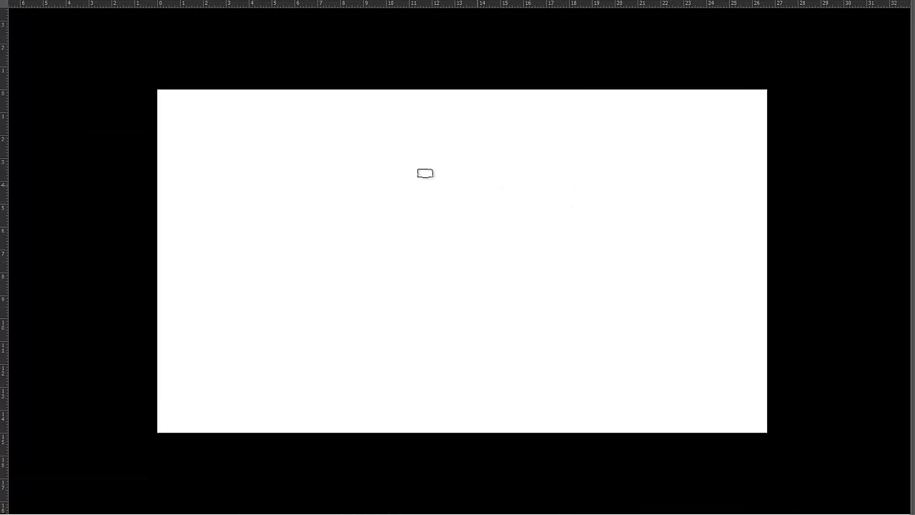
pyautogui.press('f')
# - Compare the two city paintings in urban_jungle_v1.psd by toggling Layer 24's visibility, leave it hidden, and return to the blank Untitled-1 document
pyautogui.click(120, 33)
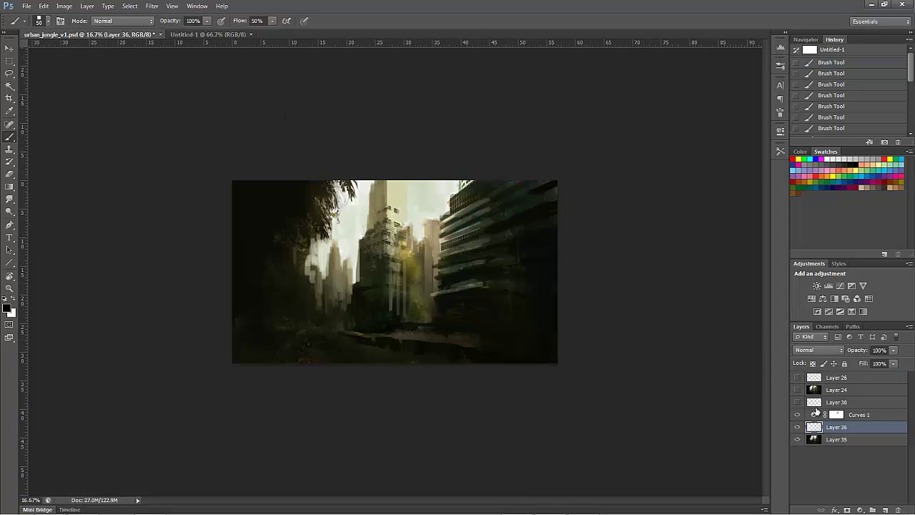
pyautogui.click(796, 389)
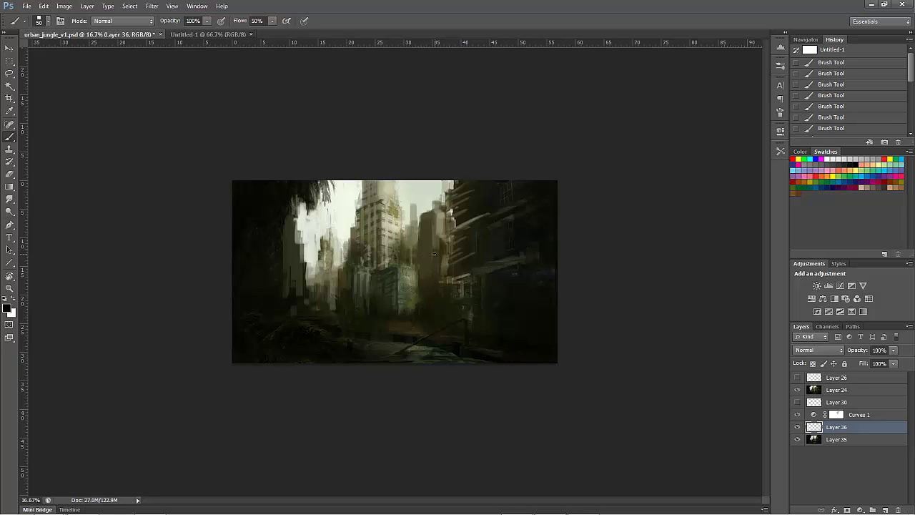
pyautogui.click(207, 34)
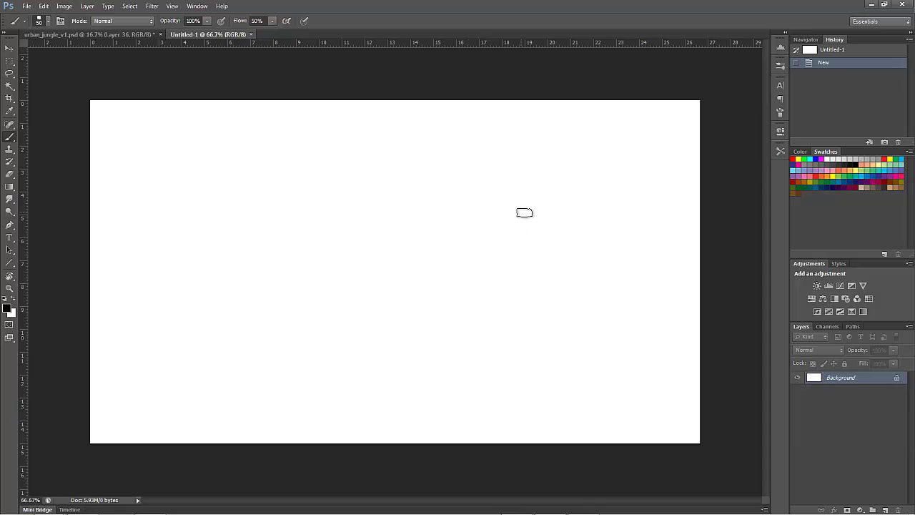
pyautogui.click(143, 34)
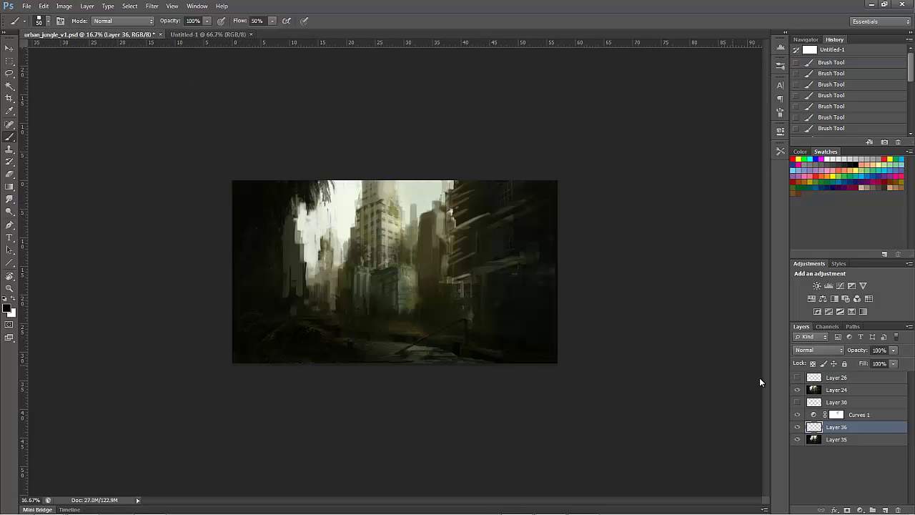
pyautogui.click(797, 390)
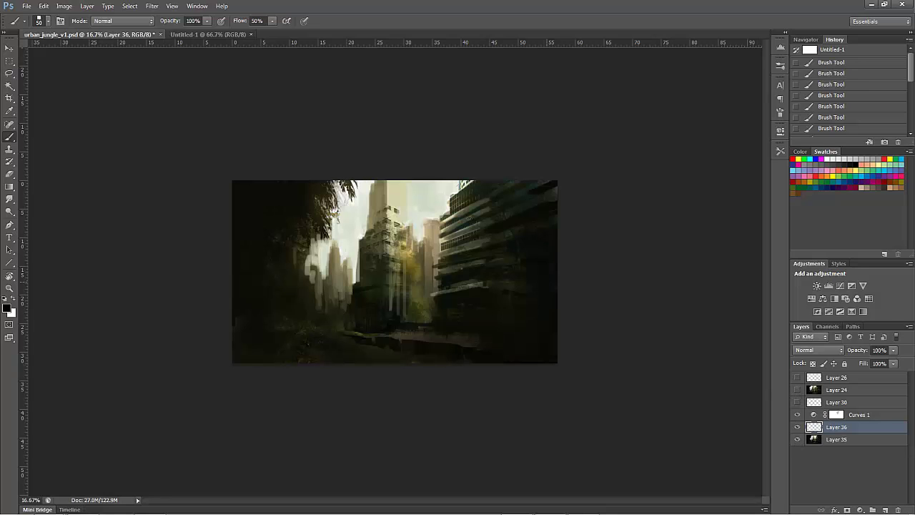
pyautogui.click(797, 390)
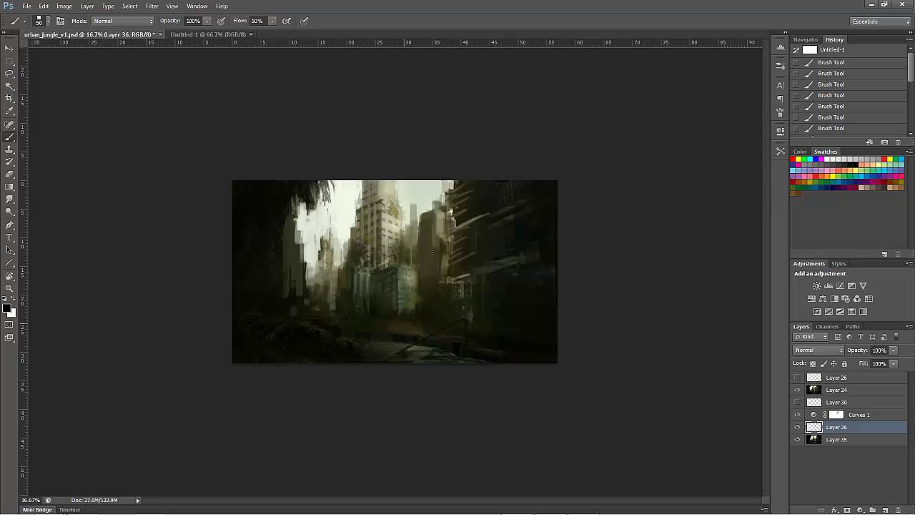
pyautogui.click(797, 389)
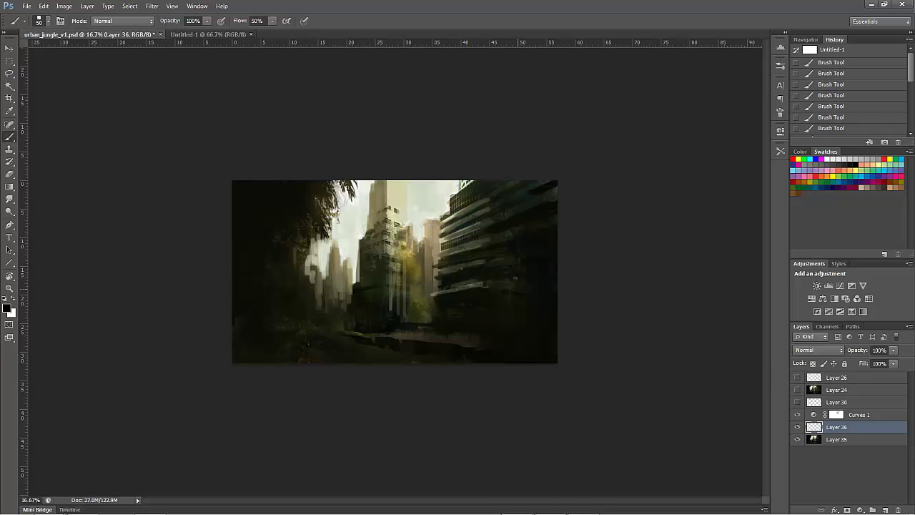
pyautogui.click(797, 390)
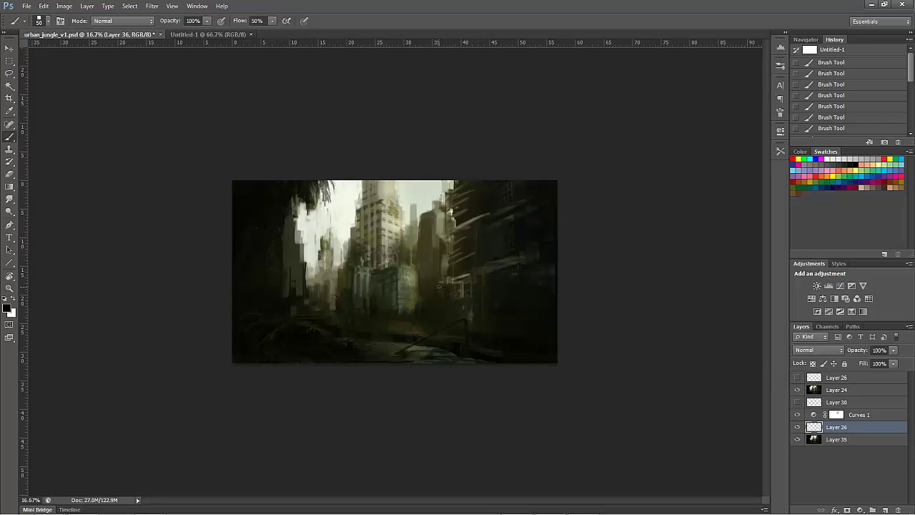
pyautogui.click(797, 390)
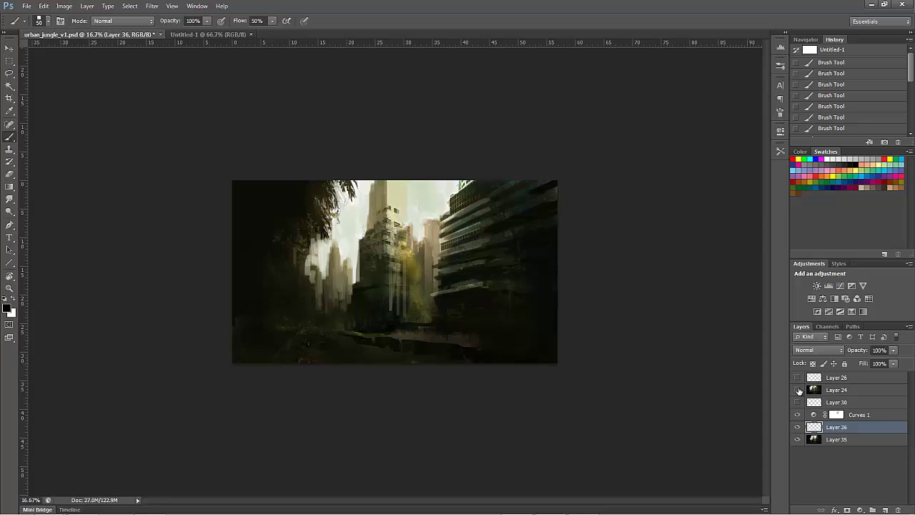
pyautogui.click(797, 391)
pyautogui.click(798, 390)
pyautogui.click(797, 390)
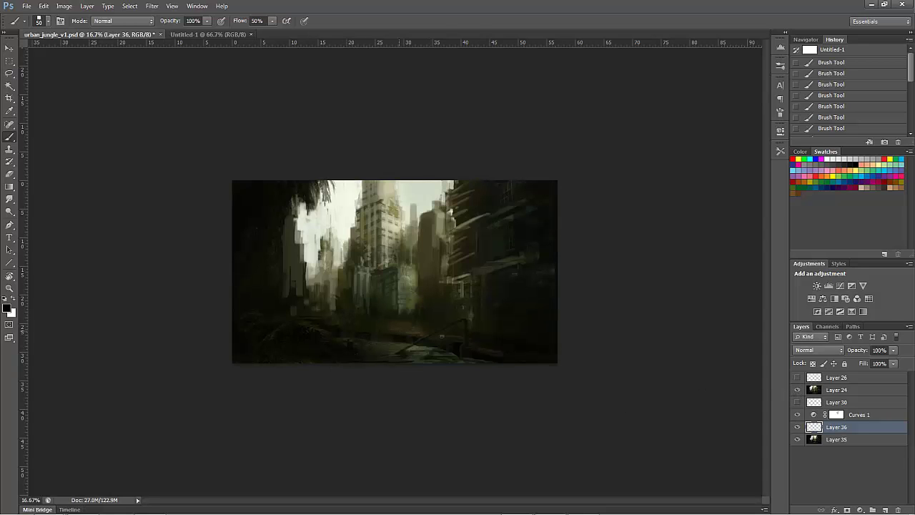
pyautogui.click(797, 390)
pyautogui.click(797, 390)
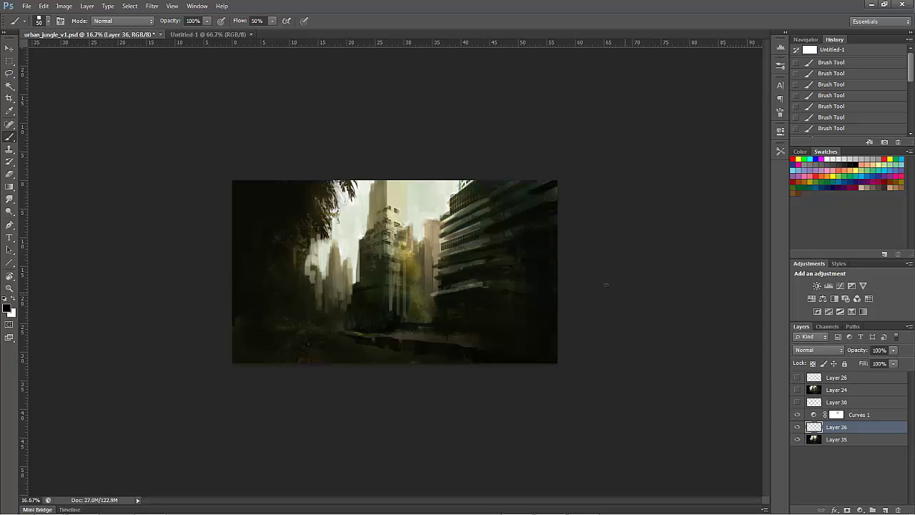
pyautogui.click(228, 35)
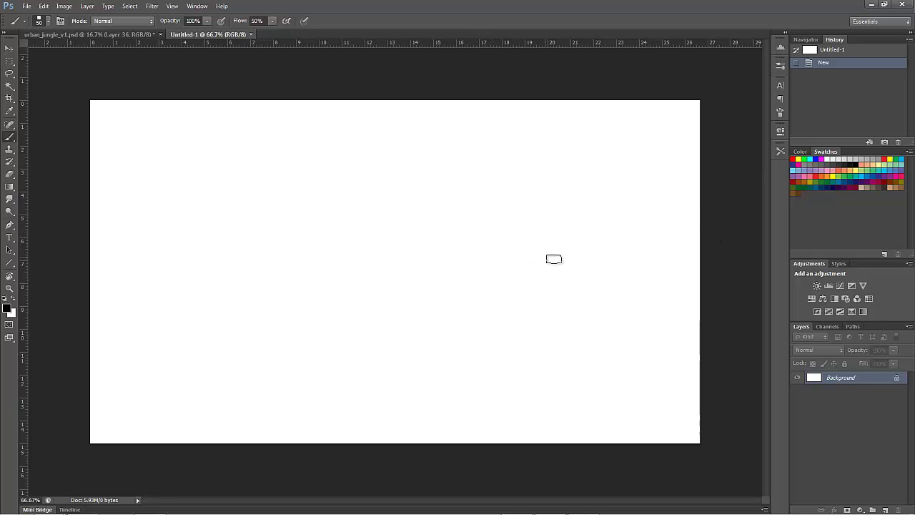
# - Load the square chalk brush preset and reduce its size to 45 px
pyautogui.click(779, 153)
pyautogui.click(778, 153)
pyautogui.click(778, 153)
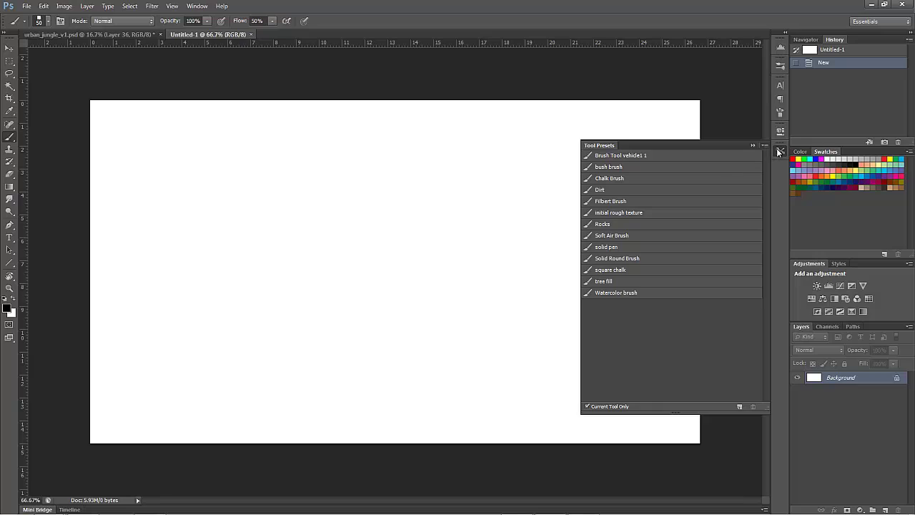
pyautogui.click(779, 152)
pyautogui.click(779, 151)
pyautogui.click(617, 270)
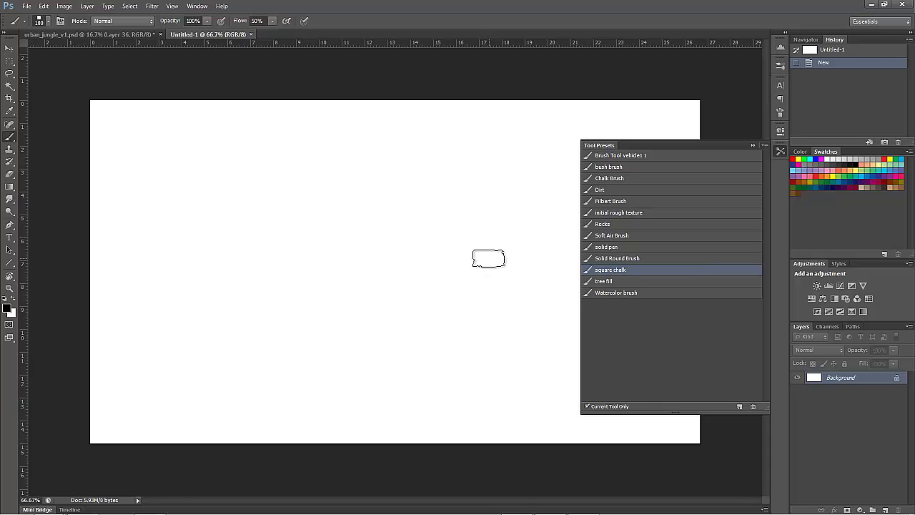
pyautogui.press('[')
pyautogui.press('[')
pyautogui.press('[')
pyautogui.press('[')
pyautogui.press('[')
pyautogui.press('[')
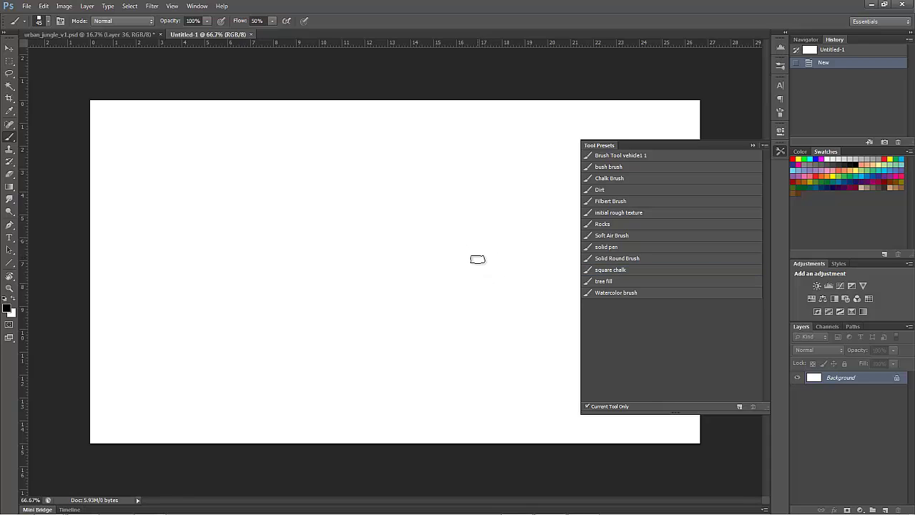
# - Paint two vertical black test strokes on the background and cover them with a white fill
pyautogui.moveTo(486, 208)
pyautogui.mouseDown()
pyautogui.moveTo(473, 320)
pyautogui.moveTo(463, 223)
pyautogui.mouseUp()
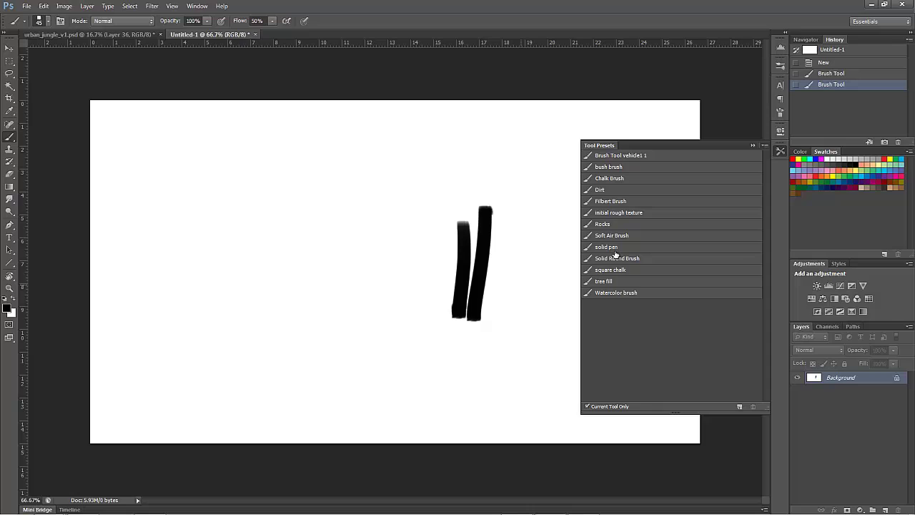
pyautogui.click(777, 152)
pyautogui.hotkey('ctrl', 'a')
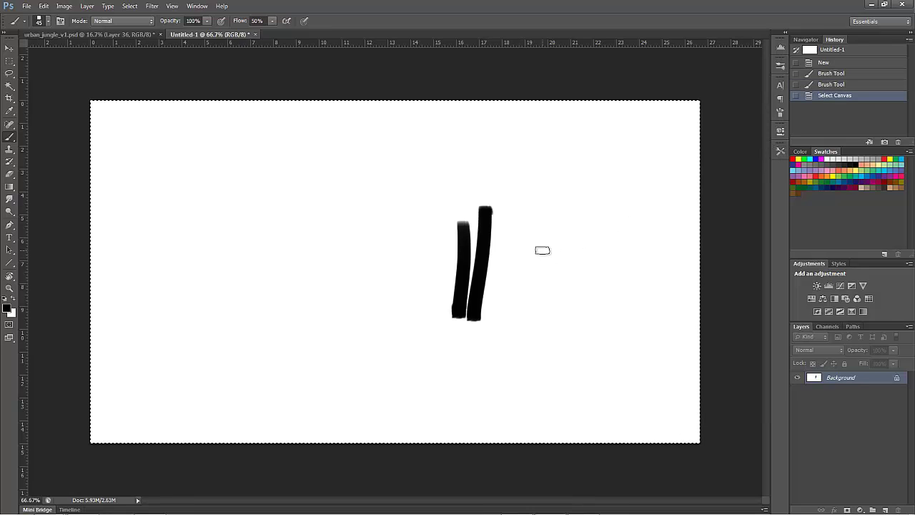
pyautogui.hotkey('ctrl', 'd')
pyautogui.hotkey('alt', 'BackSpace')
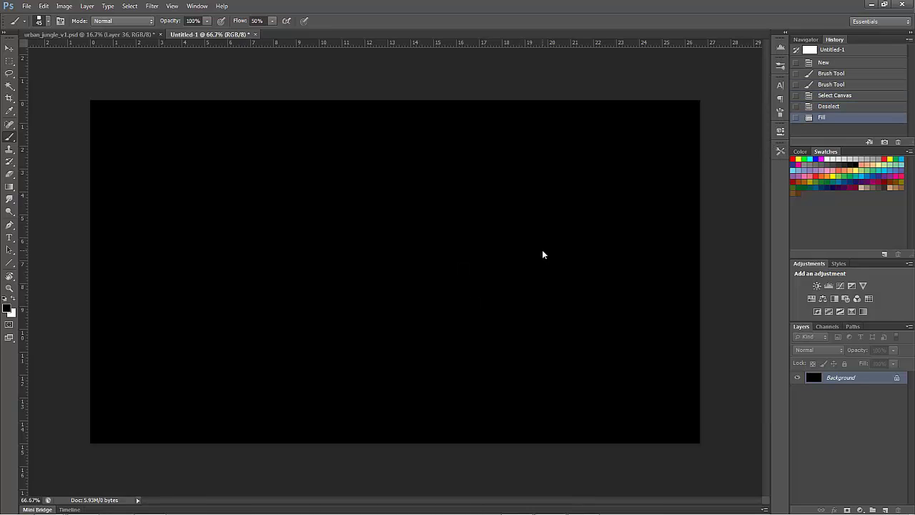
pyautogui.hotkey('ctrl', 'BackSpace')
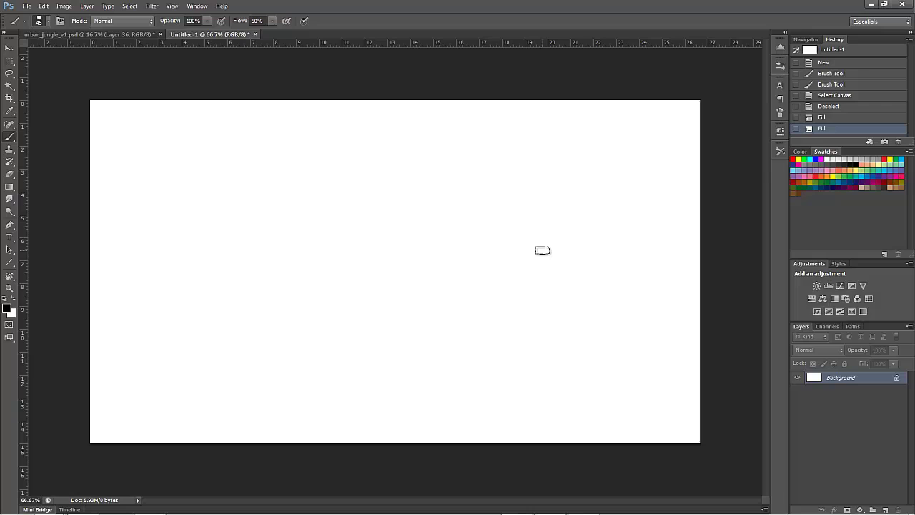
# - Add a new layer and block in a black building silhouette with vertical and horizontal square chalk strokes right of the canvas centre
pyautogui.click(885, 509)
pyautogui.moveTo(543, 209)
pyautogui.mouseDown()
pyautogui.moveTo(543, 293)
pyautogui.moveTo(534, 289)
pyautogui.moveTo(529, 213)
pyautogui.mouseUp()
pyautogui.moveTo(529, 244)
pyautogui.mouseDown()
pyautogui.moveTo(529, 207)
pyautogui.moveTo(542, 207)
pyautogui.moveTo(551, 288)
pyautogui.moveTo(527, 289)
pyautogui.moveTo(556, 289)
pyautogui.mouseUp()
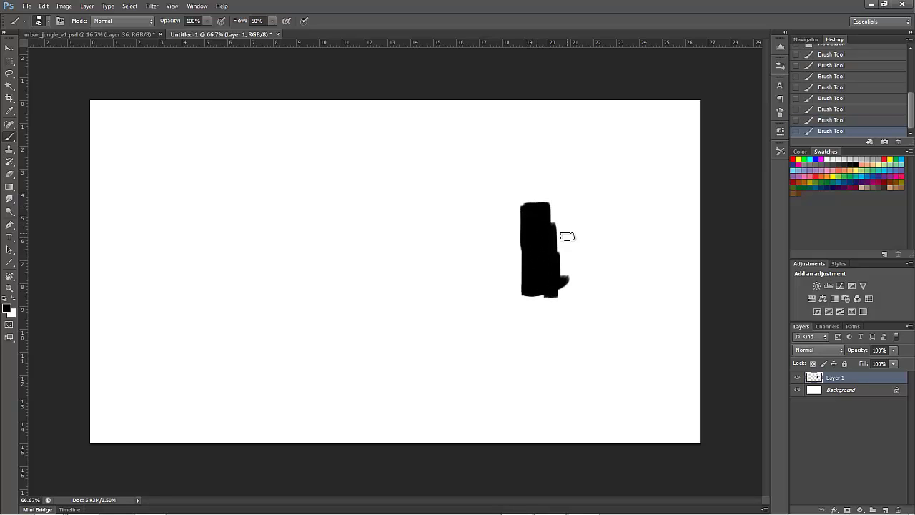
pyautogui.moveTo(568, 234)
pyautogui.mouseDown()
pyautogui.moveTo(567, 285)
pyautogui.moveTo(559, 243)
pyautogui.mouseUp()
pyautogui.moveTo(521, 296); pyautogui.dragTo(548, 294)
pyautogui.click(513, 236)
pyautogui.moveTo(516, 278); pyautogui.dragTo(512, 301)
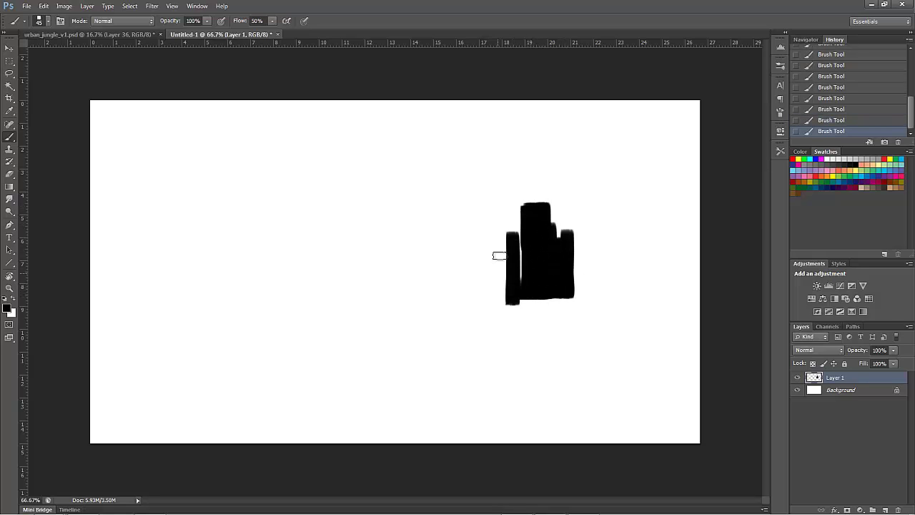
pyautogui.moveTo(499, 242); pyautogui.dragTo(498, 289)
pyautogui.moveTo(490, 290); pyautogui.dragTo(554, 298)
pyautogui.moveTo(499, 304); pyautogui.dragTo(551, 297)
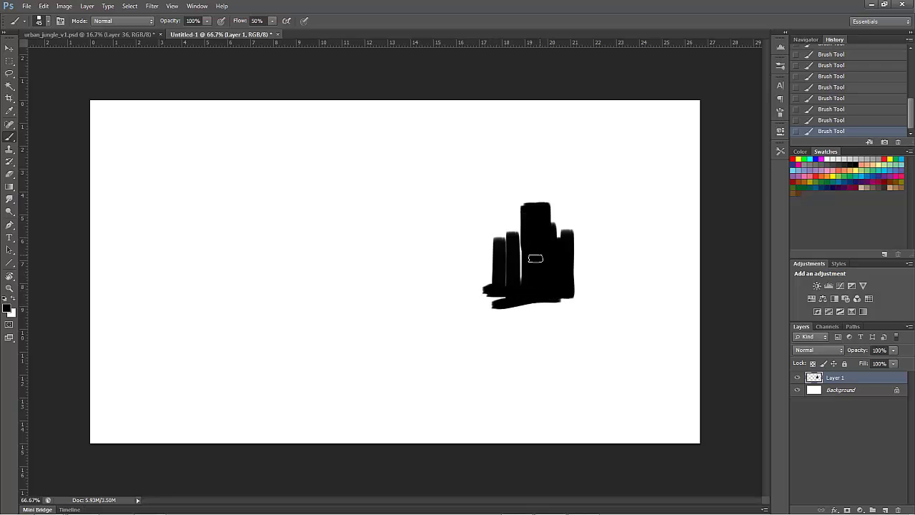
# - Fill Layer 1 with white and paint a tall black block near the canvas's right side to inspect its stroke edges at close range
pyautogui.hotkey('alt', 'BackSpace')
pyautogui.hotkey('ctrl', 'BackSpace')
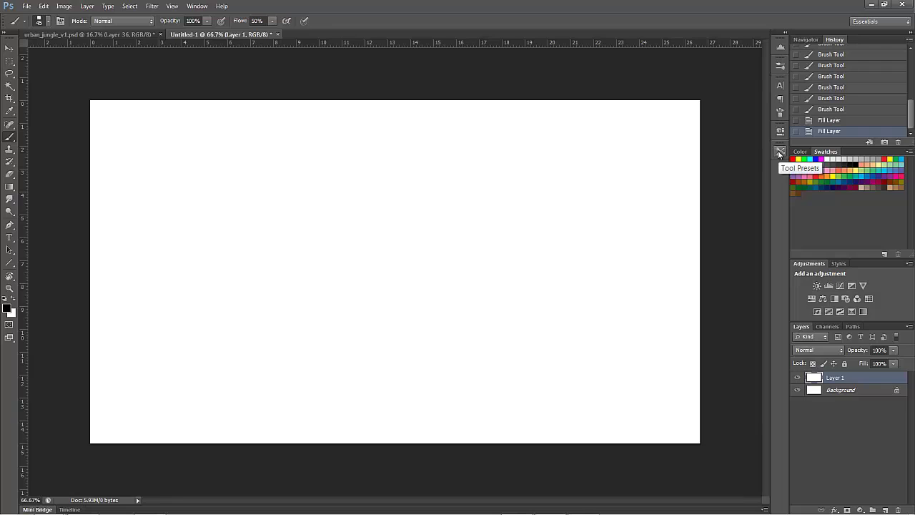
pyautogui.moveTo(606, 197)
pyautogui.mouseDown()
pyautogui.moveTo(607, 289)
pyautogui.moveTo(601, 224)
pyautogui.moveTo(602, 296)
pyautogui.mouseUp()
pyautogui.press('z')
pyautogui.click(608, 197)
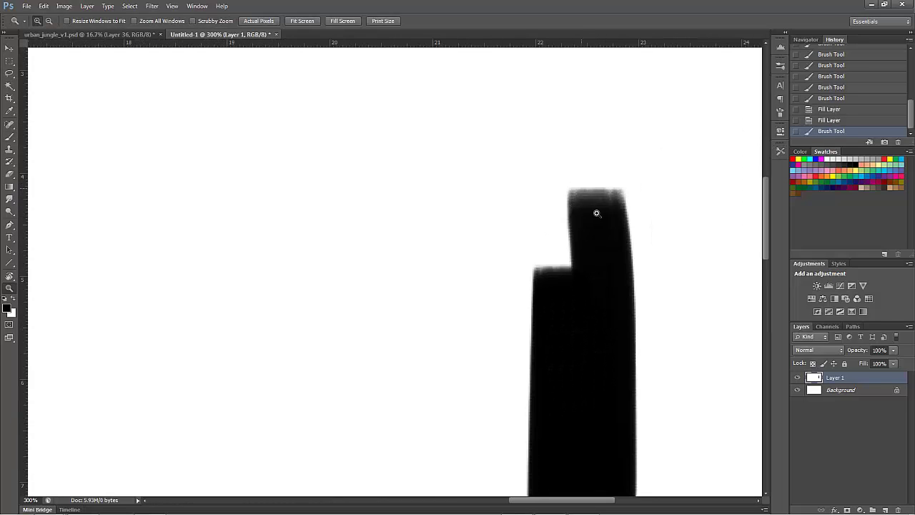
pyautogui.keyDown('alt'); pyautogui.click(607, 237); pyautogui.keyUp('alt')
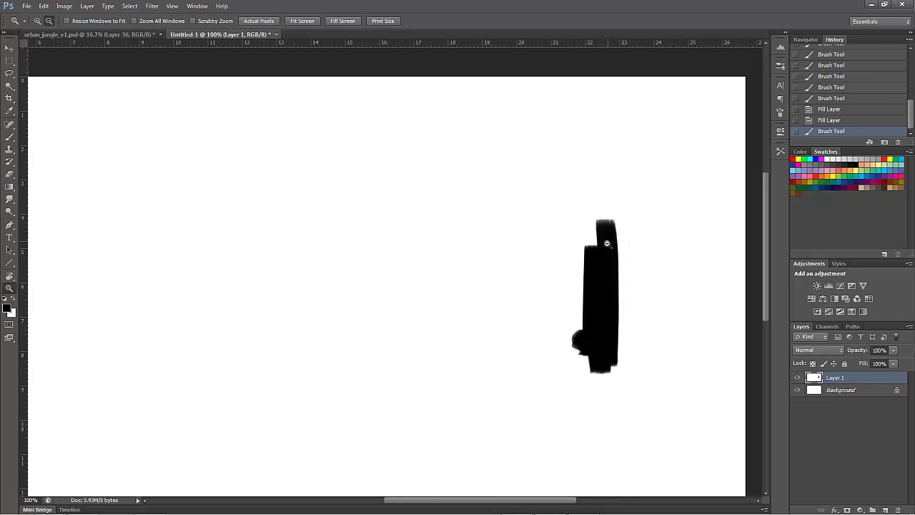
pyautogui.keyDown('alt'); pyautogui.click(607, 236); pyautogui.keyUp('alt')
# - Clear the entire contents of Layer 1 and remove the selection
pyautogui.hotkey('ctrl', 'a')
pyautogui.press('Delete')
pyautogui.hotkey('ctrl', 'd')
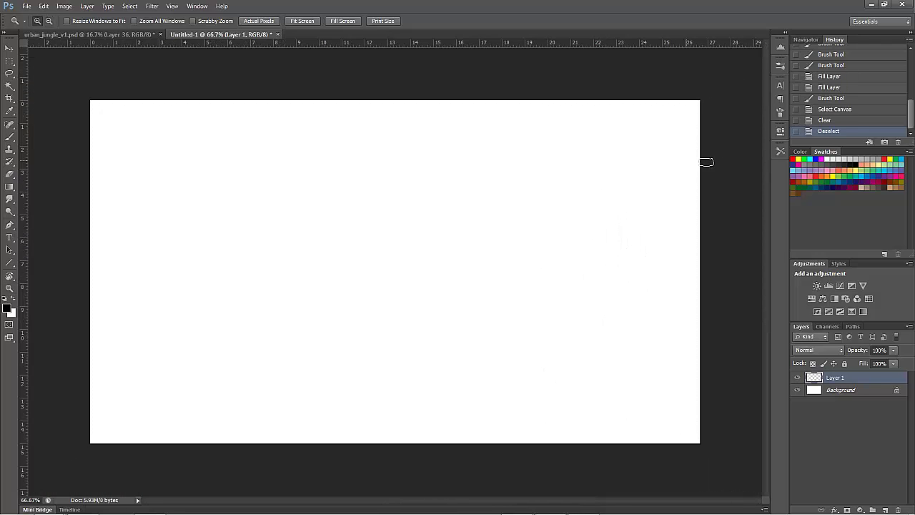
# - Display the square chalk brush's Shape Dynamics settings and paint overlapping vertical test strokes with light pressure on Layer 1
pyautogui.press('b')
pyautogui.click(778, 152)
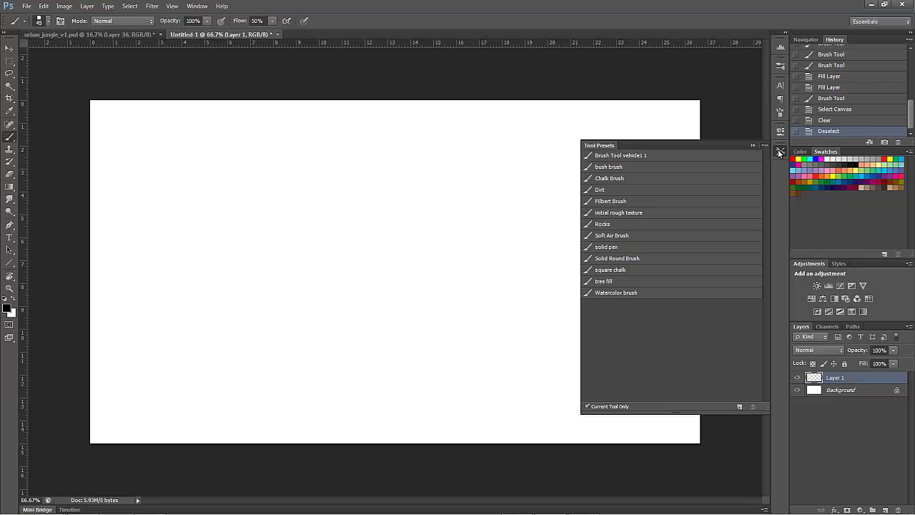
pyautogui.click(780, 152)
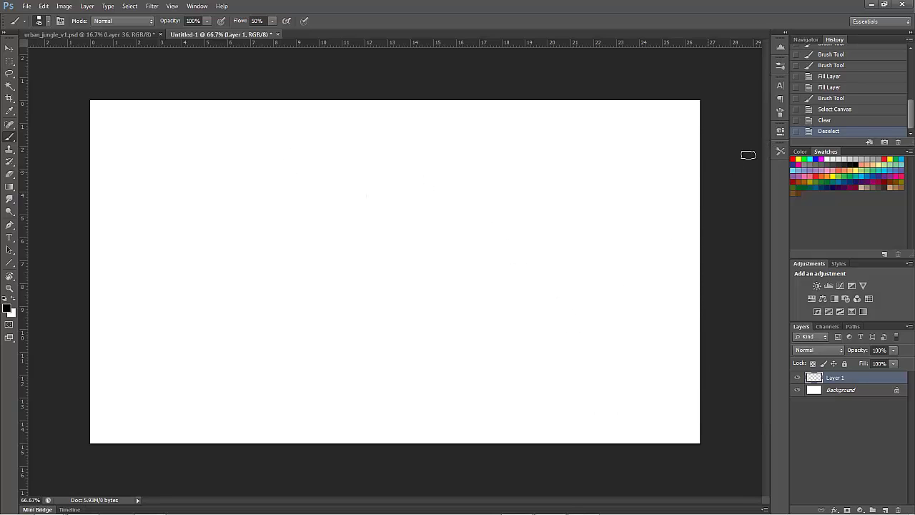
pyautogui.click(780, 112)
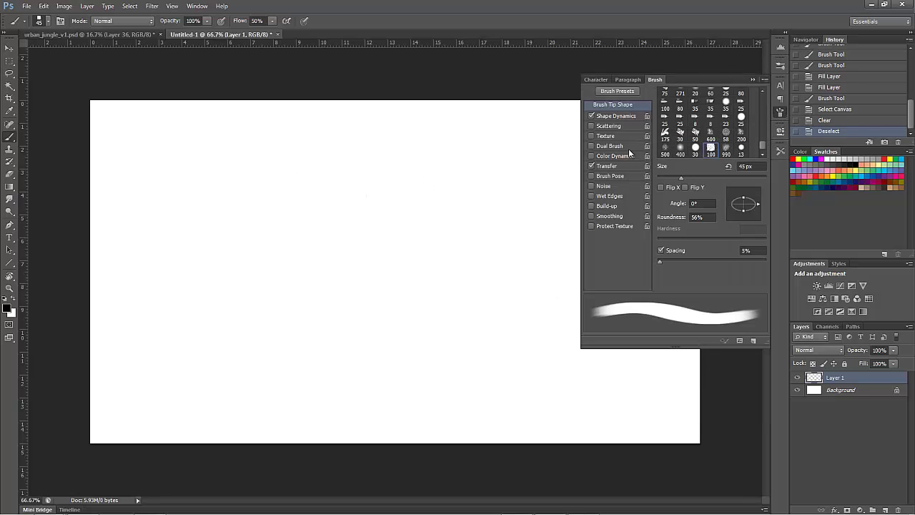
pyautogui.click(613, 115)
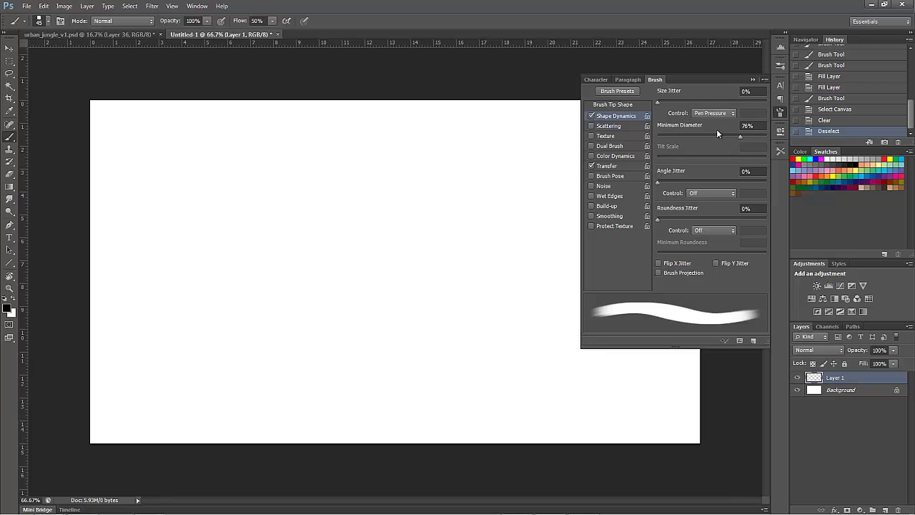
pyautogui.moveTo(485, 176); pyautogui.dragTo(484, 226)
pyautogui.moveTo(483, 179); pyautogui.dragTo(481, 233)
# - Turn off the brush's Transfer option and paint solid black vertical strokes on both sides of the soft test stroke
pyautogui.click(591, 166)
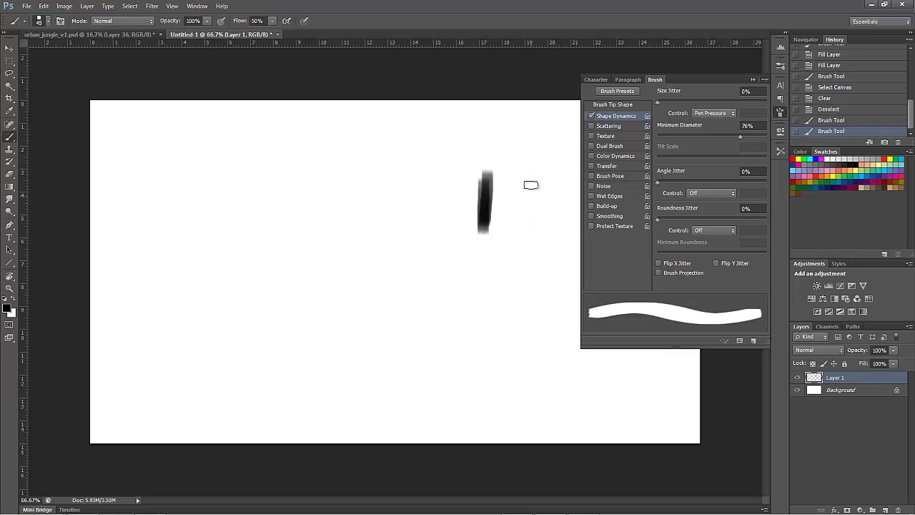
pyautogui.moveTo(530, 177); pyautogui.dragTo(529, 233)
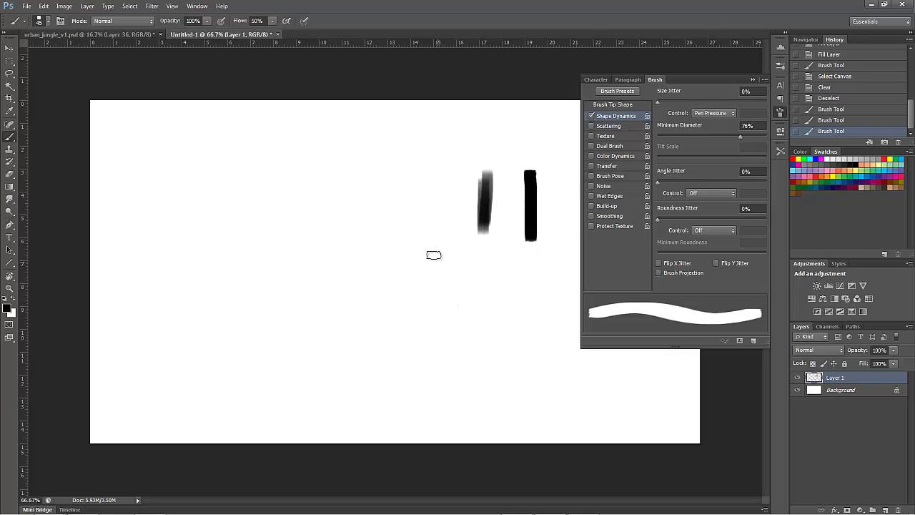
pyautogui.moveTo(433, 203)
pyautogui.mouseDown()
pyautogui.moveTo(428, 295)
pyautogui.moveTo(420, 230)
pyautogui.moveTo(422, 251)
pyautogui.mouseUp()
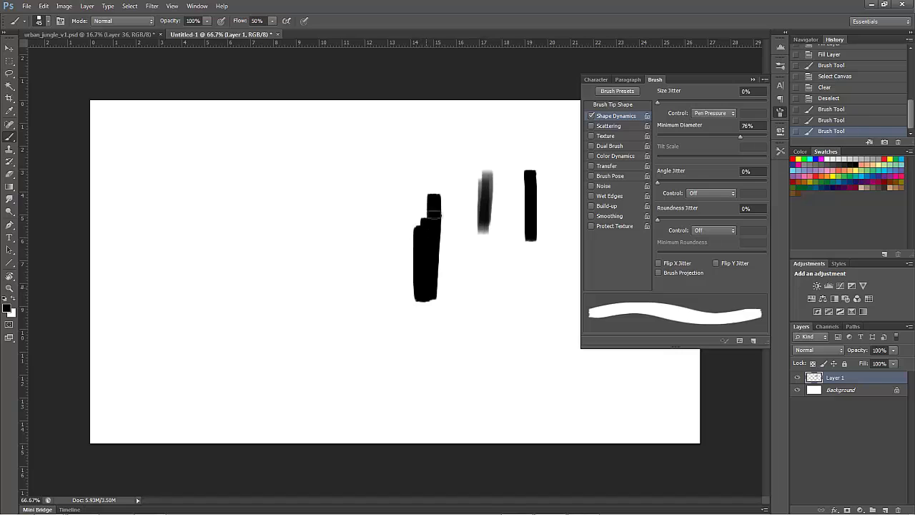
# - Paint adjoining solid black vertical strokes of stepped heights between and below the existing test strokes
pyautogui.moveTo(434, 209)
pyautogui.mouseDown()
pyautogui.moveTo(440, 289)
pyautogui.moveTo(450, 211)
pyautogui.mouseUp()
pyautogui.moveTo(457, 246)
pyautogui.mouseDown()
pyautogui.moveTo(457, 216)
pyautogui.moveTo(457, 256)
pyautogui.moveTo(457, 200)
pyautogui.moveTo(457, 263)
pyautogui.moveTo(458, 188)
pyautogui.moveTo(459, 297)
pyautogui.moveTo(467, 244)
pyautogui.moveTo(474, 285)
pyautogui.moveTo(480, 261)
pyautogui.moveTo(490, 264)
pyautogui.moveTo(495, 307)
pyautogui.moveTo(505, 262)
pyautogui.moveTo(508, 306)
pyautogui.mouseUp()
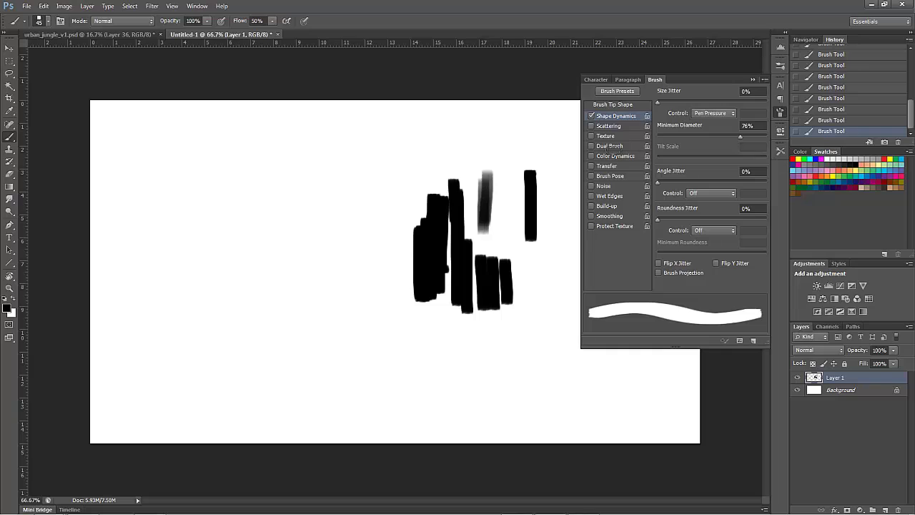
# - Set the brush's Minimum Diameter to 0% and paint thin and thick vertical strokes on both sides of the black group
pyautogui.moveTo(738, 136); pyautogui.dragTo(651, 136)
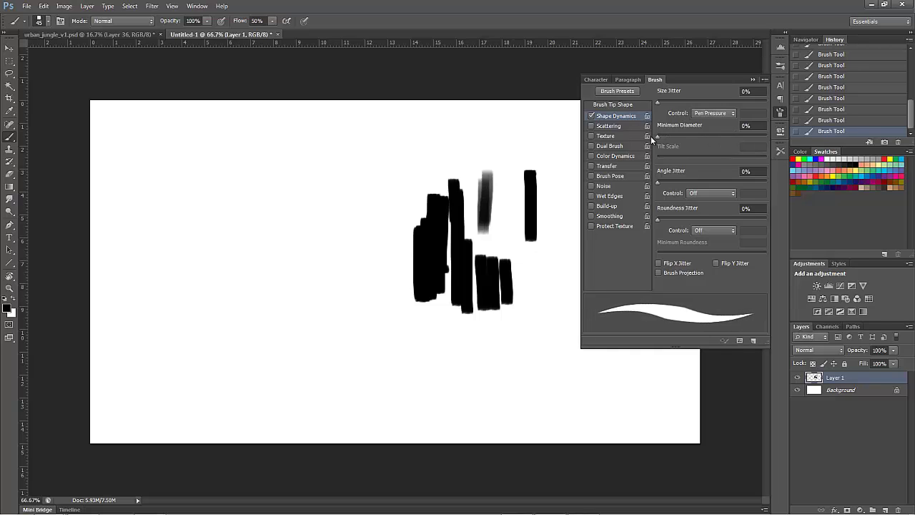
pyautogui.moveTo(533, 274)
pyautogui.mouseDown()
pyautogui.moveTo(529, 326)
pyautogui.moveTo(530, 260)
pyautogui.moveTo(531, 337)
pyautogui.moveTo(543, 289)
pyautogui.moveTo(550, 342)
pyautogui.mouseUp()
pyautogui.moveTo(358, 139); pyautogui.dragTo(350, 262)
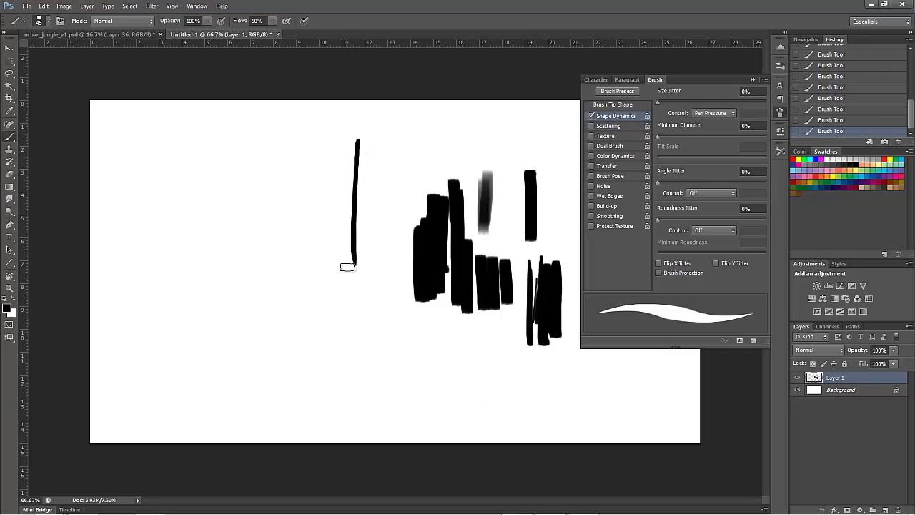
pyautogui.moveTo(348, 168)
pyautogui.mouseDown()
pyautogui.moveTo(347, 284)
pyautogui.moveTo(375, 182)
pyautogui.mouseUp()
pyautogui.moveTo(379, 272)
pyautogui.mouseDown()
pyautogui.moveTo(385, 174)
pyautogui.moveTo(385, 280)
pyautogui.moveTo(392, 174)
pyautogui.moveTo(394, 246)
pyautogui.moveTo(394, 226)
pyautogui.moveTo(390, 268)
pyautogui.moveTo(387, 182)
pyautogui.moveTo(379, 285)
pyautogui.moveTo(365, 280)
pyautogui.moveTo(384, 248)
pyautogui.mouseUp()
# - Raise the brush's Minimum Diameter to 75% and paint two short bracket-shaped strokes above the vertical strokes
pyautogui.moveTo(657, 136); pyautogui.dragTo(728, 133)
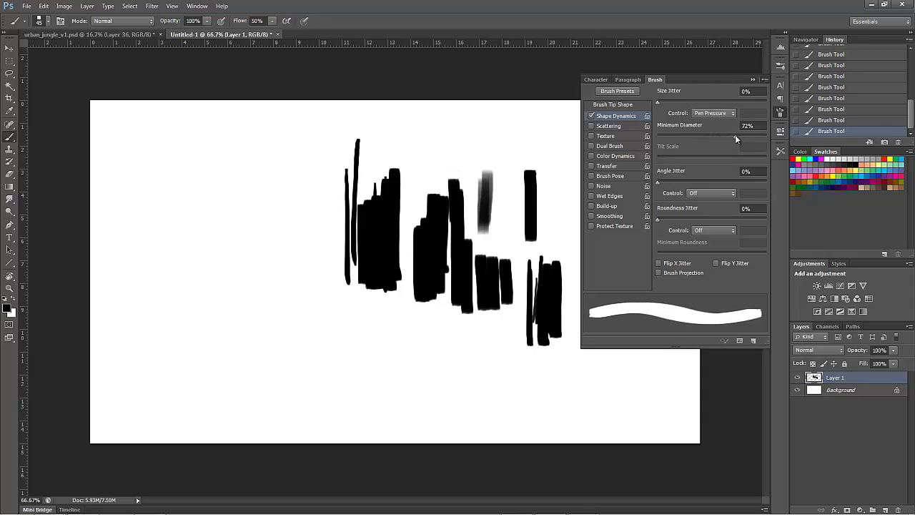
pyautogui.moveTo(453, 131)
pyautogui.mouseDown()
pyautogui.moveTo(475, 146)
pyautogui.moveTo(489, 131)
pyautogui.moveTo(478, 159)
pyautogui.mouseUp()
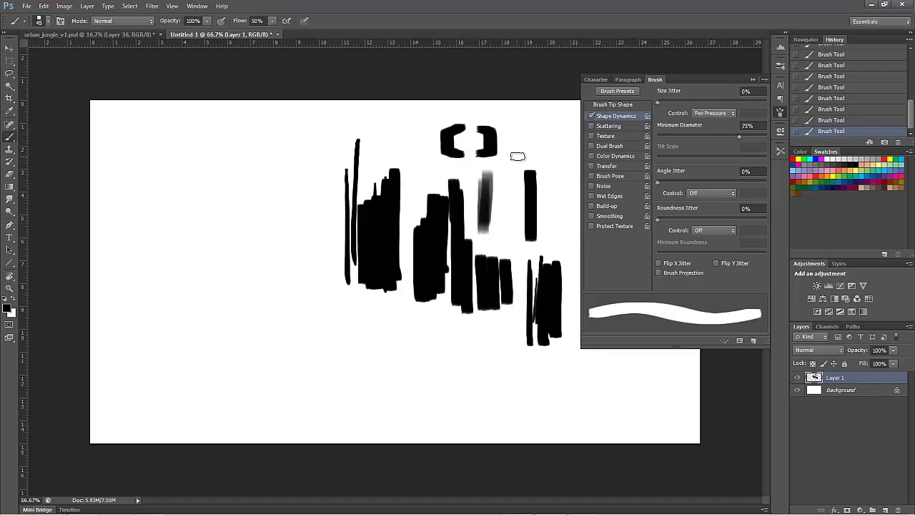
# - Try smaller and larger brush sizes, finishing at size 35
pyautogui.press('[')
pyautogui.press('[')
pyautogui.press('[')
pyautogui.press('[')
pyautogui.press('[')
pyautogui.press('[')
pyautogui.press(']')
pyautogui.press(']')
pyautogui.press(']')
pyautogui.press(']')
pyautogui.press(']')
pyautogui.press(']')
pyautogui.press(']')
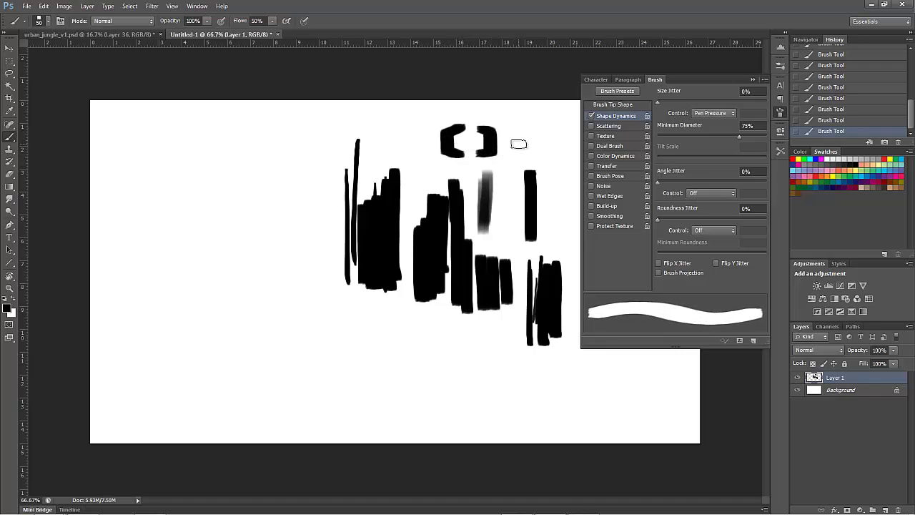
pyautogui.press('[')
pyautogui.press('[')
pyautogui.press('[')
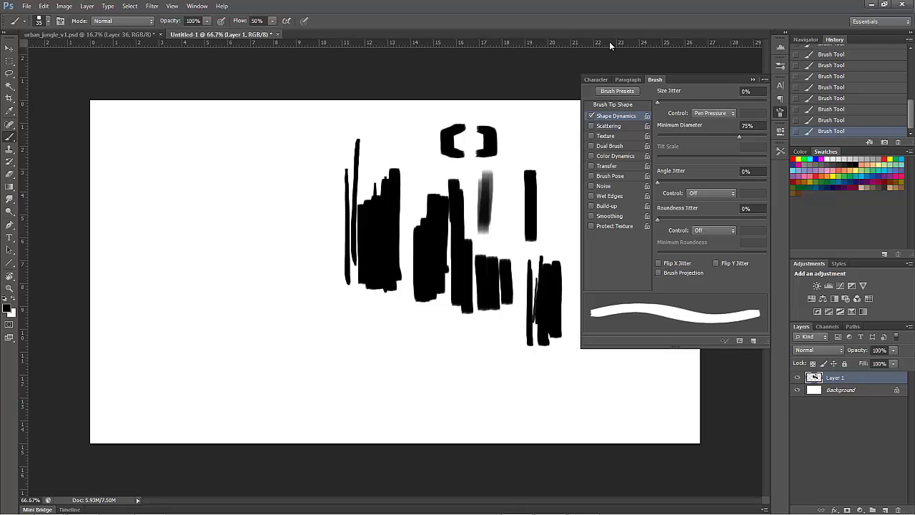
# - Clear all the test strokes from Layer 1 and remove the selection
pyautogui.hotkey('ctrl', 'a')
pyautogui.press('Delete')
pyautogui.hotkey('ctrl', 'd')
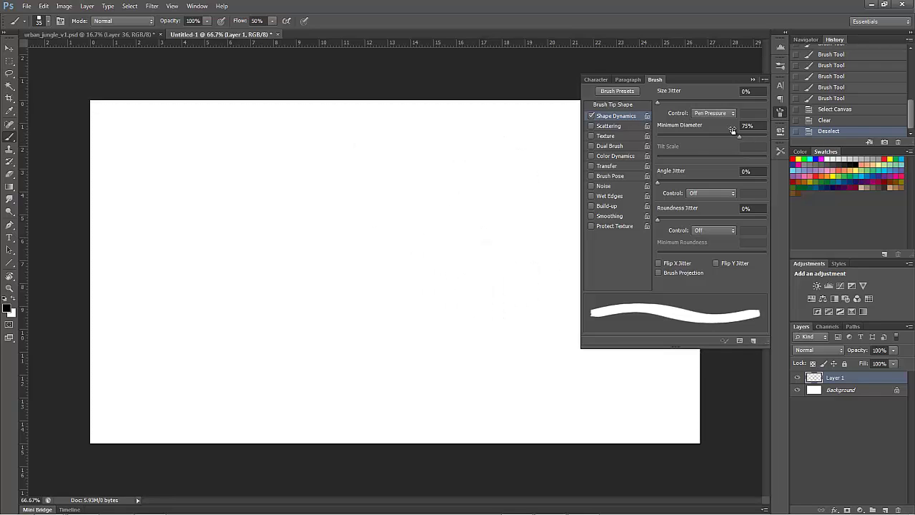
# - Paint overlapping solid vertical strokes of uneven height to form a black skyline-like block in the canvas's upper right
pyautogui.moveTo(537, 166)
pyautogui.mouseDown()
pyautogui.moveTo(536, 233)
pyautogui.moveTo(522, 232)
pyautogui.mouseUp()
pyautogui.moveTo(516, 187)
pyautogui.mouseDown()
pyautogui.moveTo(515, 233)
pyautogui.moveTo(498, 235)
pyautogui.mouseUp()
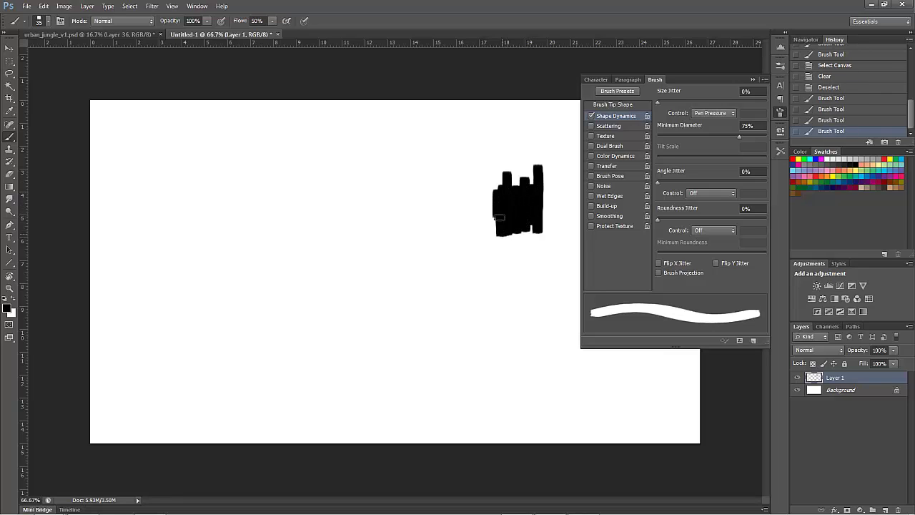
pyautogui.moveTo(491, 176); pyautogui.dragTo(490, 246)
pyautogui.moveTo(483, 172); pyautogui.dragTo(483, 234)
pyautogui.moveTo(483, 190); pyautogui.dragTo(484, 215)
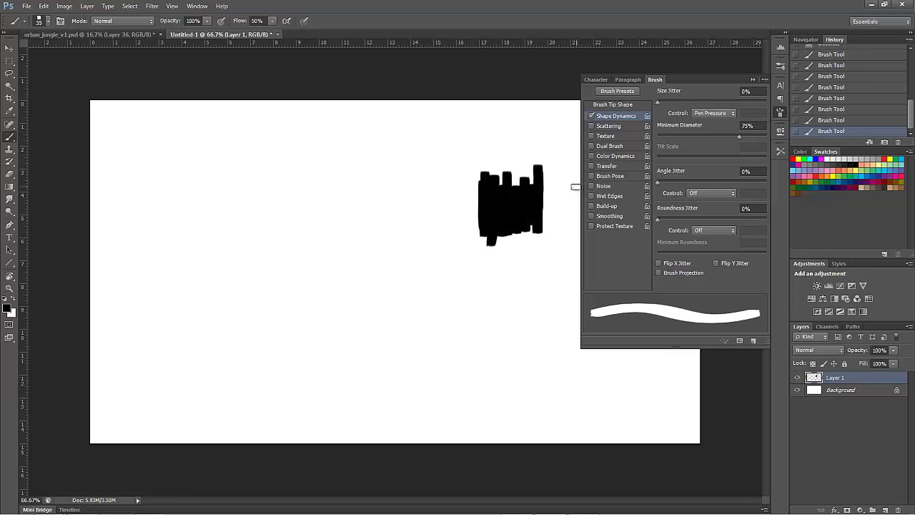
# - Enlarge the brush to size 45 and turn on Transfer with Flow Jitter controlled by Pen Pressure
pyautogui.press(']')
pyautogui.click(592, 166)
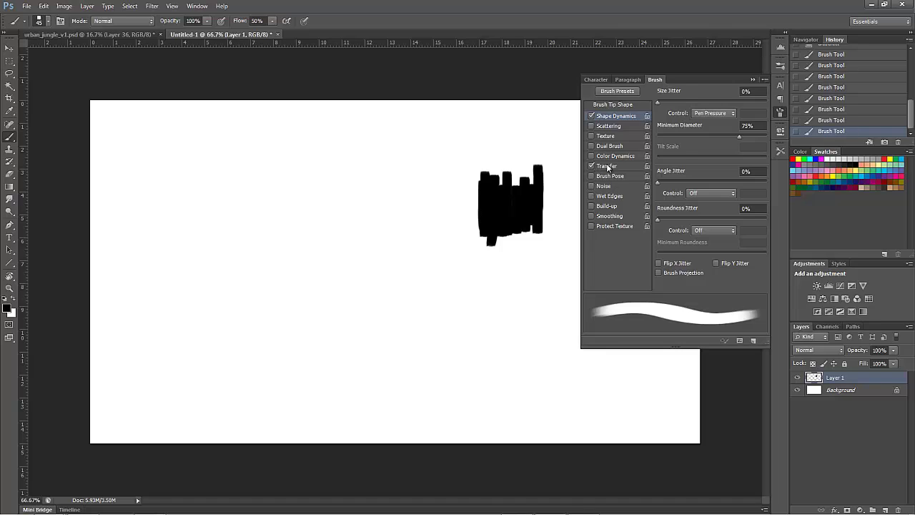
pyautogui.click(607, 166)
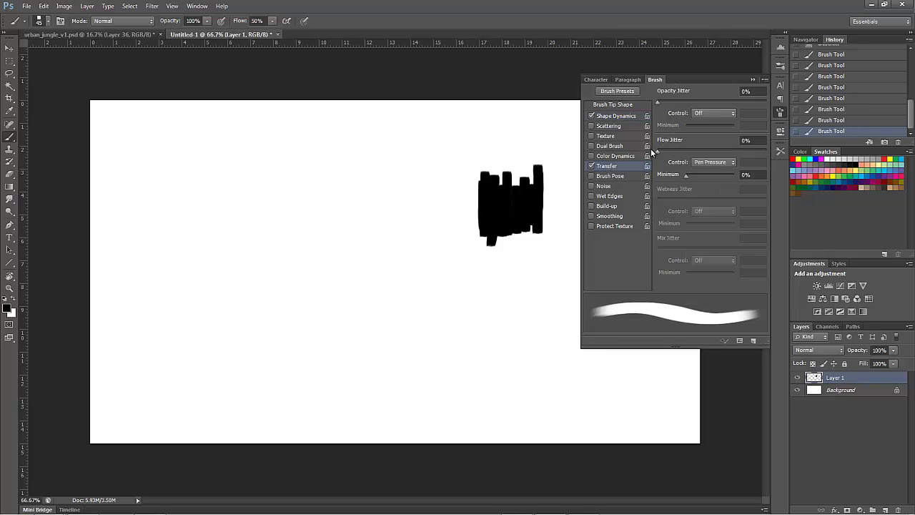
pyautogui.click(711, 162)
pyautogui.click(707, 188)
# - Paint soft-ended overlapping vertical strokes with varying pressure below and to the left of the solid black block
pyautogui.moveTo(450, 279); pyautogui.dragTo(447, 230)
pyautogui.moveTo(461, 279)
pyautogui.mouseDown()
pyautogui.moveTo(471, 249)
pyautogui.moveTo(473, 267)
pyautogui.moveTo(482, 254)
pyautogui.moveTo(488, 280)
pyautogui.mouseUp()
pyautogui.moveTo(519, 254); pyautogui.dragTo(502, 303)
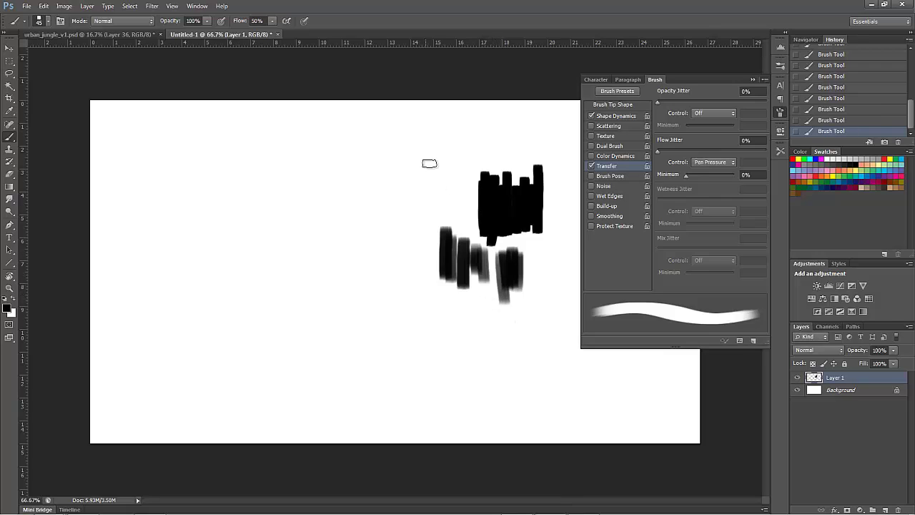
pyautogui.moveTo(431, 163)
pyautogui.mouseDown()
pyautogui.moveTo(433, 207)
pyautogui.moveTo(417, 216)
pyautogui.moveTo(412, 197)
pyautogui.moveTo(411, 249)
pyautogui.mouseUp()
pyautogui.moveTo(408, 203)
pyautogui.mouseDown()
pyautogui.moveTo(408, 257)
pyautogui.moveTo(405, 249)
pyautogui.moveTo(418, 248)
pyautogui.mouseUp()
pyautogui.moveTo(425, 206); pyautogui.dragTo(422, 245)
pyautogui.moveTo(443, 185)
pyautogui.mouseDown()
pyautogui.moveTo(443, 222)
pyautogui.moveTo(453, 185)
pyautogui.moveTo(459, 240)
pyautogui.mouseUp()
pyautogui.moveTo(429, 207)
pyautogui.mouseDown()
pyautogui.moveTo(430, 258)
pyautogui.moveTo(420, 264)
pyautogui.mouseUp()
pyautogui.moveTo(397, 219); pyautogui.dragTo(396, 261)
pyautogui.moveTo(387, 262)
pyautogui.mouseDown()
pyautogui.moveTo(383, 208)
pyautogui.moveTo(379, 260)
pyautogui.mouseUp()
pyautogui.moveTo(376, 207)
pyautogui.mouseDown()
pyautogui.moveTo(378, 279)
pyautogui.moveTo(392, 267)
pyautogui.moveTo(380, 175)
pyautogui.moveTo(386, 276)
pyautogui.mouseUp()
# - Empty Layer 1 of the flow test strokes and deselect the canvas
pyautogui.hotkey('ctrl', 'a')
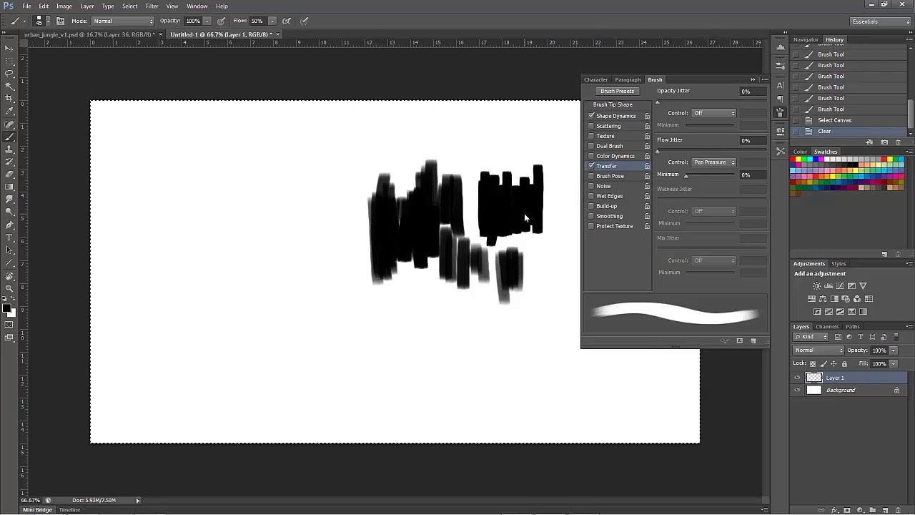
pyautogui.press('Delete')
pyautogui.hotkey('ctrl', 'd')
# - Set the Opacity Jitter control to Pen Pressure and paint light, overlapping translucent vertical strokes
pyautogui.click(711, 112)
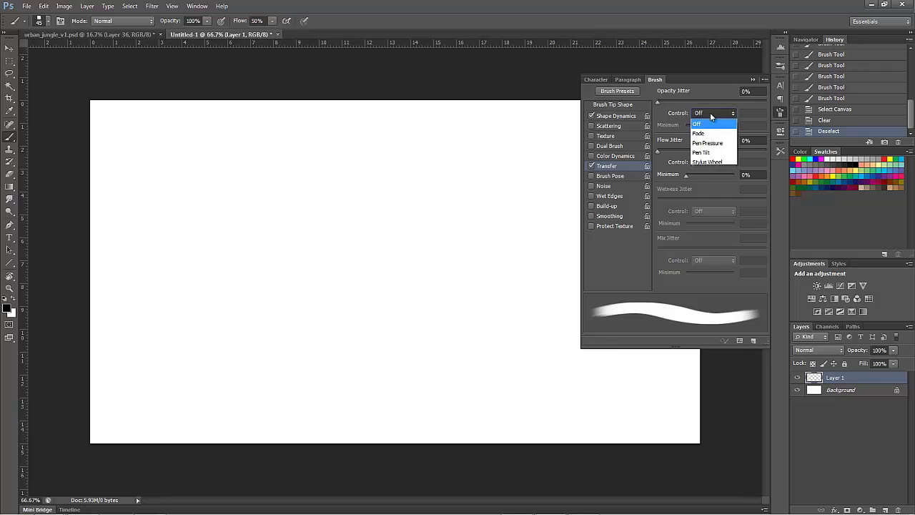
pyautogui.click(700, 144)
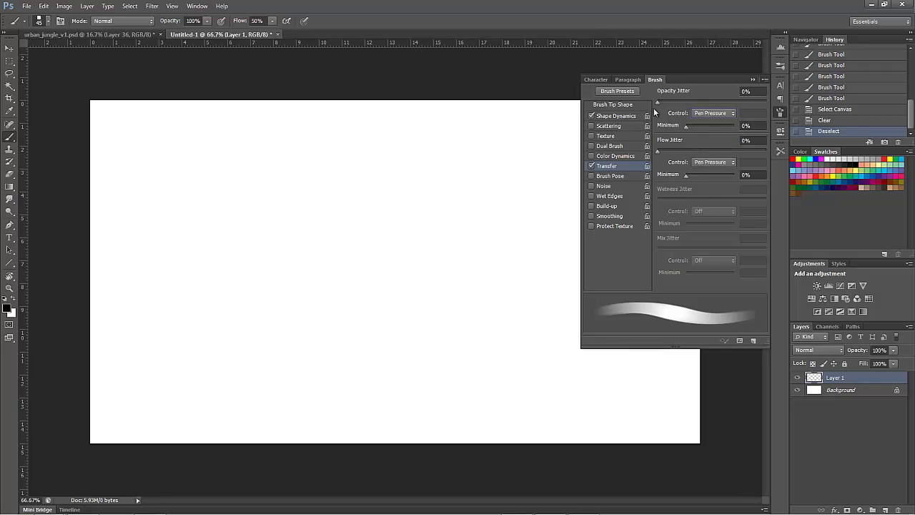
pyautogui.moveTo(484, 143); pyautogui.dragTo(488, 258)
pyautogui.moveTo(465, 156)
pyautogui.mouseDown()
pyautogui.moveTo(466, 257)
pyautogui.moveTo(451, 255)
pyautogui.moveTo(451, 263)
pyautogui.mouseUp()
pyautogui.moveTo(438, 175); pyautogui.dragTo(441, 271)
pyautogui.moveTo(429, 169); pyautogui.dragTo(430, 270)
pyautogui.moveTo(423, 196); pyautogui.dragTo(427, 250)
pyautogui.moveTo(423, 172)
pyautogui.mouseDown()
pyautogui.moveTo(430, 273)
pyautogui.moveTo(444, 265)
pyautogui.mouseUp()
pyautogui.moveTo(444, 161); pyautogui.dragTo(447, 266)
# - Paint dark vertical strokes with heavier pressure and faded ends on both sides of the light strokes
pyautogui.moveTo(507, 263); pyautogui.dragTo(510, 157)
pyautogui.moveTo(506, 233); pyautogui.dragTo(511, 169)
pyautogui.moveTo(508, 244); pyautogui.dragTo(509, 171)
pyautogui.moveTo(506, 206)
pyautogui.mouseDown()
pyautogui.moveTo(507, 193)
pyautogui.moveTo(507, 227)
pyautogui.moveTo(508, 161)
pyautogui.moveTo(510, 271)
pyautogui.moveTo(510, 198)
pyautogui.mouseUp()
pyautogui.moveTo(545, 167)
pyautogui.mouseDown()
pyautogui.moveTo(535, 200)
pyautogui.moveTo(549, 279)
pyautogui.moveTo(539, 184)
pyautogui.moveTo(536, 258)
pyautogui.moveTo(538, 207)
pyautogui.mouseUp()
pyautogui.moveTo(396, 188)
pyautogui.mouseDown()
pyautogui.moveTo(417, 336)
pyautogui.moveTo(393, 184)
pyautogui.moveTo(409, 301)
pyautogui.moveTo(396, 198)
pyautogui.moveTo(401, 274)
pyautogui.moveTo(397, 205)
pyautogui.moveTo(401, 269)
pyautogui.mouseUp()
# - Turn the Opacity Jitter control off and paint two long overlapping dark strokes to the left of the earlier ones
pyautogui.click(711, 113)
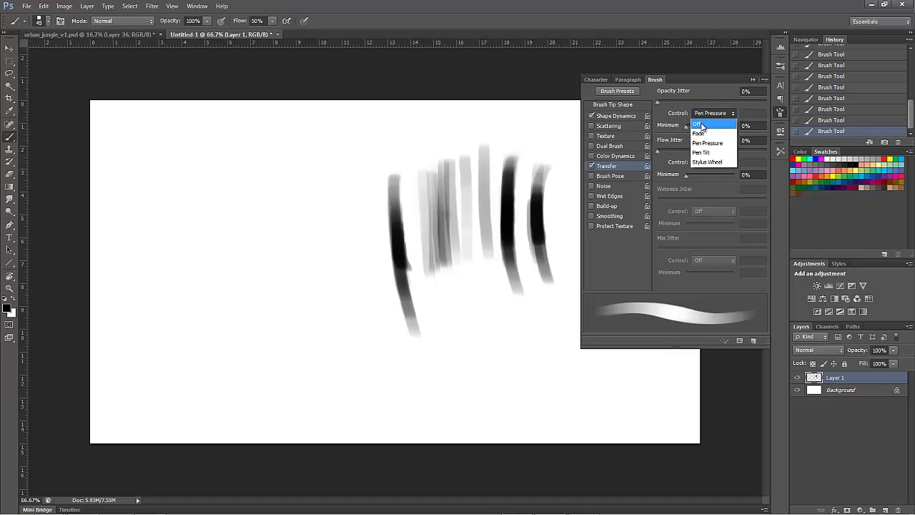
pyautogui.click(704, 127)
pyautogui.moveTo(336, 194)
pyautogui.mouseDown()
pyautogui.moveTo(336, 140)
pyautogui.moveTo(352, 306)
pyautogui.mouseUp()
pyautogui.moveTo(326, 170); pyautogui.dragTo(353, 317)
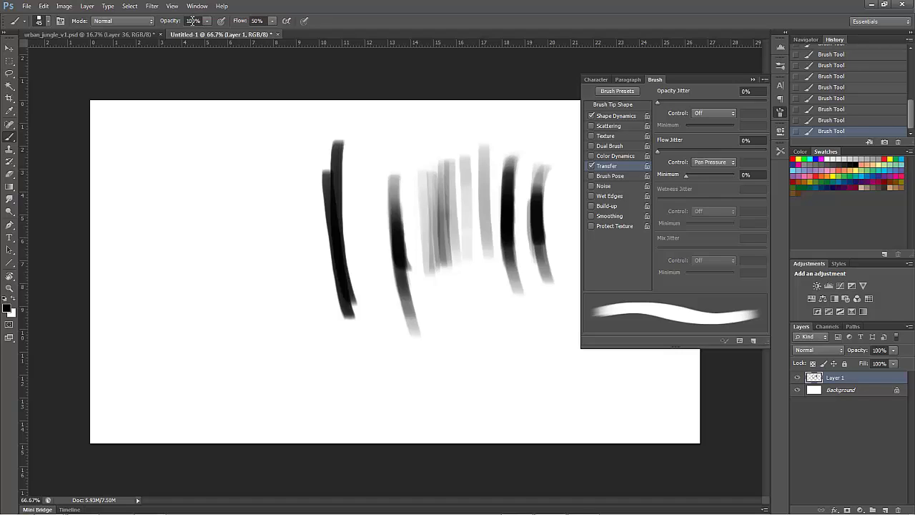
# - Set the brush opacity to 50% and paint two long overlapping grey strokes near the canvas's left side
pyautogui.press('5')
pyautogui.press('5')
pyautogui.moveTo(232, 186); pyautogui.dragTo(265, 331)
pyautogui.moveTo(235, 166); pyautogui.dragTo(268, 356)
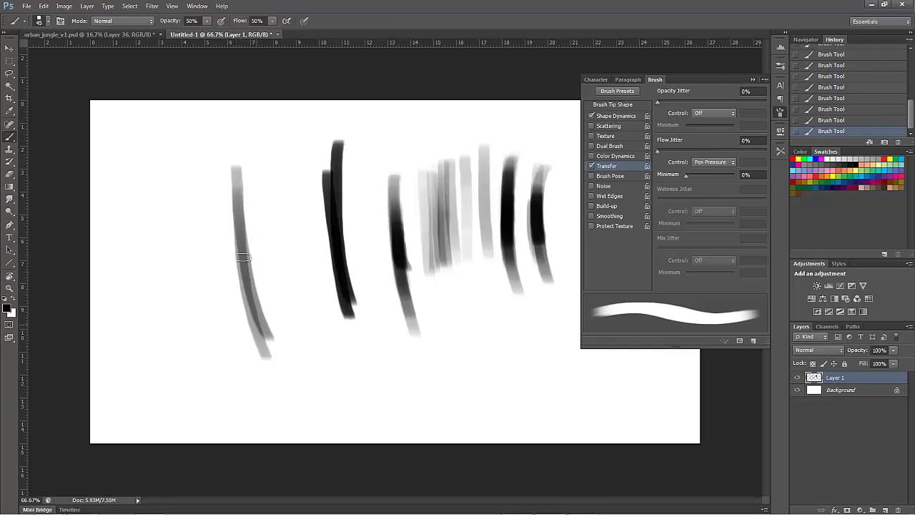
# - Paint another long stroke at 50% opacity, layering 80% strokes over its middle and 50% strokes around the dark ends
pyautogui.moveTo(270, 173); pyautogui.dragTo(304, 358)
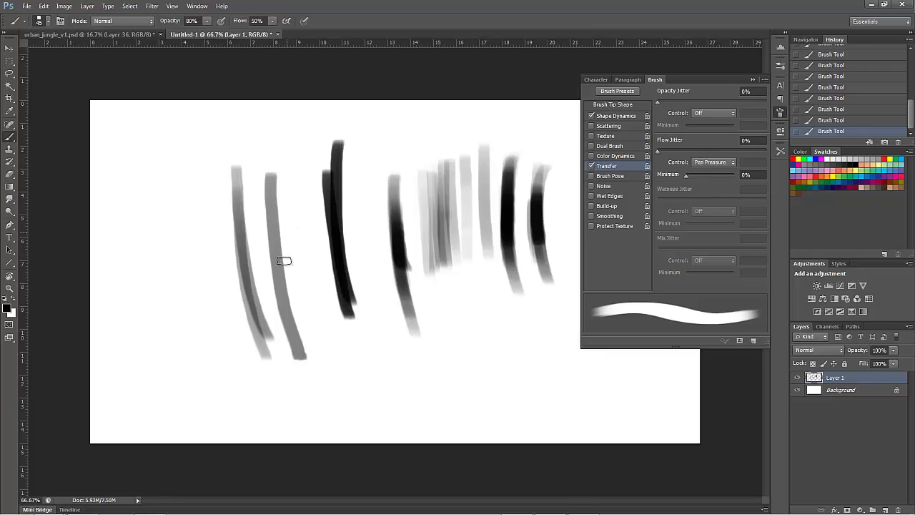
pyautogui.moveTo(273, 209); pyautogui.dragTo(288, 315)
pyautogui.moveTo(273, 235); pyautogui.dragTo(283, 295)
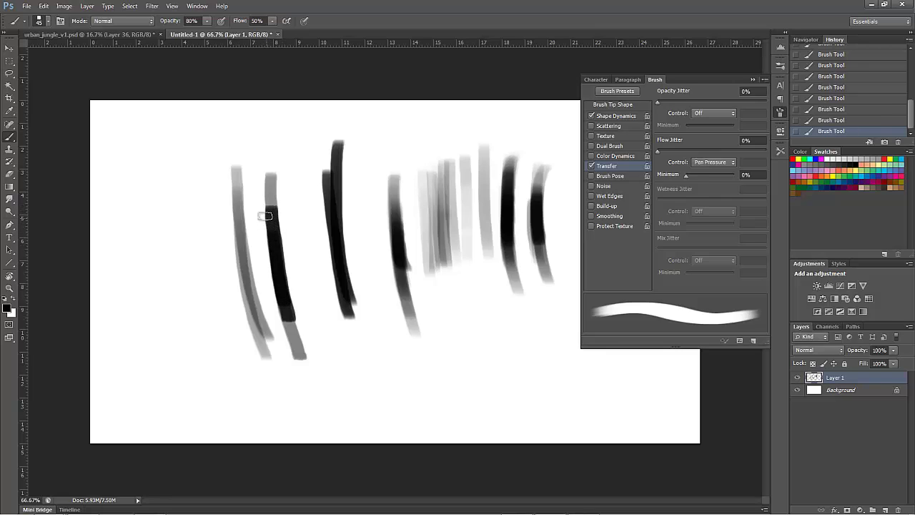
pyautogui.moveTo(268, 197); pyautogui.dragTo(271, 231)
pyautogui.moveTo(280, 295)
pyautogui.mouseDown()
pyautogui.moveTo(295, 347)
pyautogui.moveTo(281, 278)
pyautogui.moveTo(288, 325)
pyautogui.mouseUp()
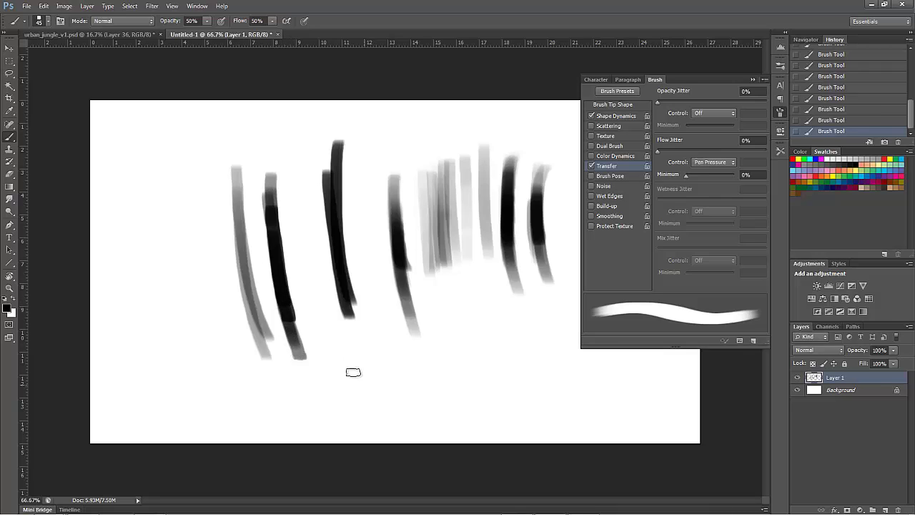
# - Paint a patch of overlapping 50% opacity strokes and, starting at 80% opacity, a dark grey and black block beside it
pyautogui.moveTo(350, 334)
pyautogui.mouseDown()
pyautogui.moveTo(357, 400)
pyautogui.moveTo(378, 378)
pyautogui.moveTo(386, 387)
pyautogui.mouseUp()
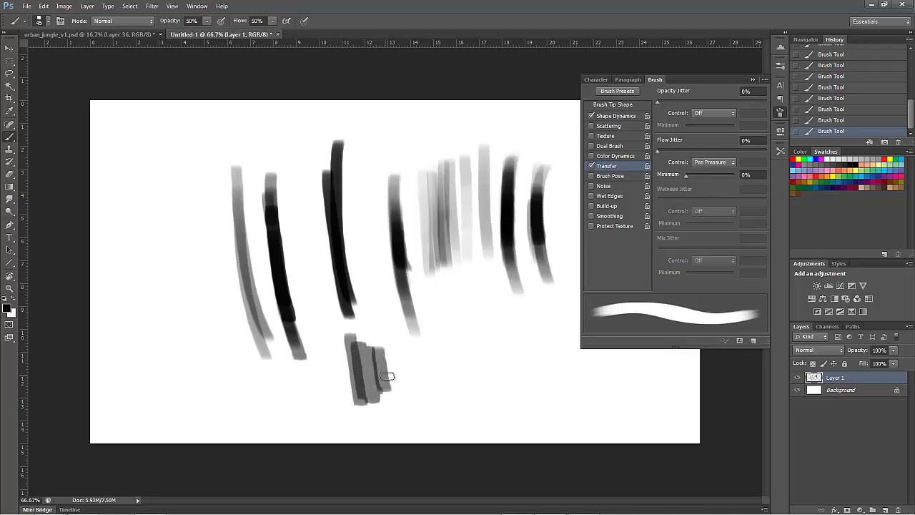
pyautogui.press('8')
pyautogui.moveTo(425, 350)
pyautogui.mouseDown()
pyautogui.moveTo(429, 392)
pyautogui.moveTo(441, 391)
pyautogui.moveTo(450, 358)
pyautogui.moveTo(426, 353)
pyautogui.moveTo(450, 389)
pyautogui.moveTo(422, 400)
pyautogui.moveTo(453, 378)
pyautogui.moveTo(446, 367)
pyautogui.moveTo(464, 389)
pyautogui.moveTo(457, 338)
pyautogui.moveTo(468, 390)
pyautogui.moveTo(464, 342)
pyautogui.moveTo(470, 386)
pyautogui.moveTo(472, 345)
pyautogui.moveTo(461, 395)
pyautogui.moveTo(471, 343)
pyautogui.moveTo(476, 365)
pyautogui.mouseUp()
# - Restore the brush opacity to 100% and set the Opacity Jitter control to Pen Pressure
pyautogui.press('0')
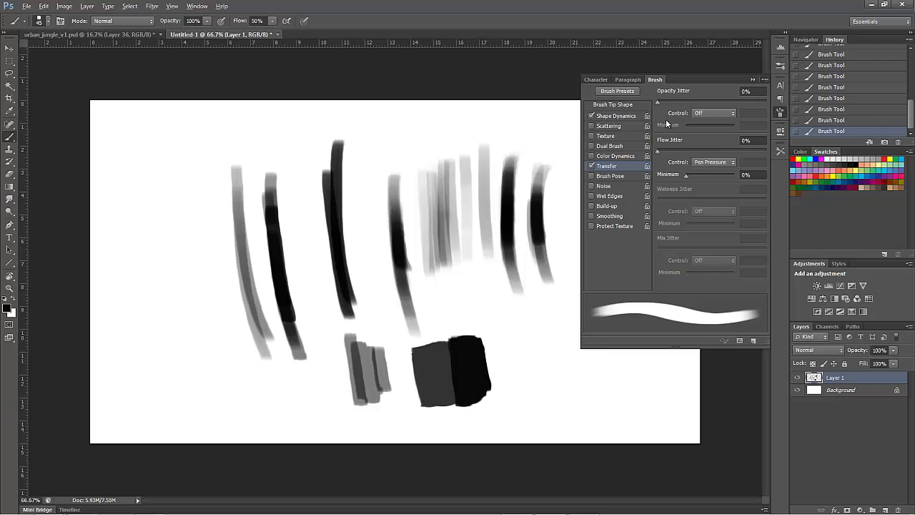
pyautogui.click(713, 113)
pyautogui.click(707, 140)
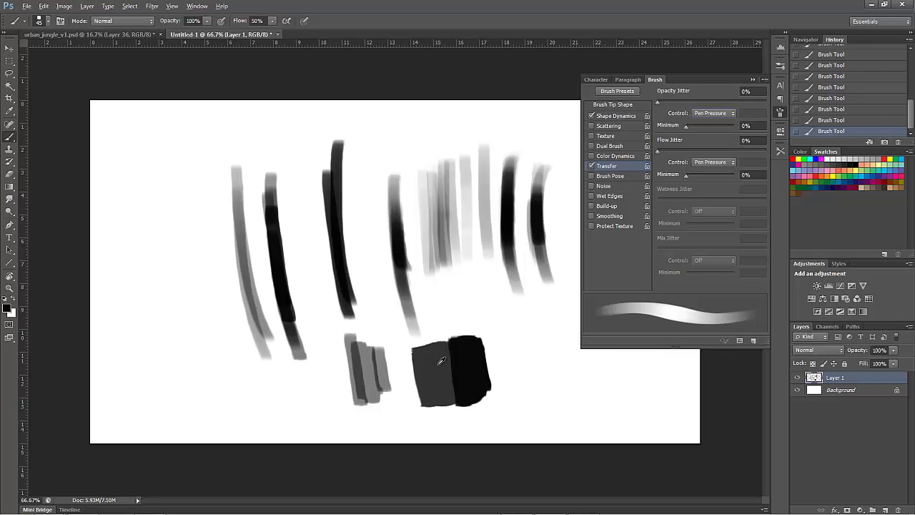
# - Paint a third block with pressure-controlled opacity, sampling its grey and black tones to blend the boundary between them
pyautogui.moveTo(531, 393)
pyautogui.mouseDown()
pyautogui.moveTo(537, 398)
pyautogui.moveTo(541, 347)
pyautogui.moveTo(550, 347)
pyautogui.moveTo(554, 397)
pyautogui.moveTo(544, 344)
pyautogui.moveTo(568, 399)
pyautogui.moveTo(571, 343)
pyautogui.moveTo(572, 391)
pyautogui.moveTo(583, 357)
pyautogui.moveTo(586, 376)
pyautogui.moveTo(566, 343)
pyautogui.moveTo(585, 334)
pyautogui.moveTo(558, 344)
pyautogui.moveTo(563, 339)
pyautogui.moveTo(533, 340)
pyautogui.moveTo(574, 330)
pyautogui.moveTo(535, 327)
pyautogui.mouseUp()
pyautogui.keyDown('alt'); pyautogui.click(466, 366); pyautogui.keyUp('alt')
pyautogui.click(780, 113)
pyautogui.keyDown('alt'); pyautogui.click(546, 352); pyautogui.keyUp('alt')
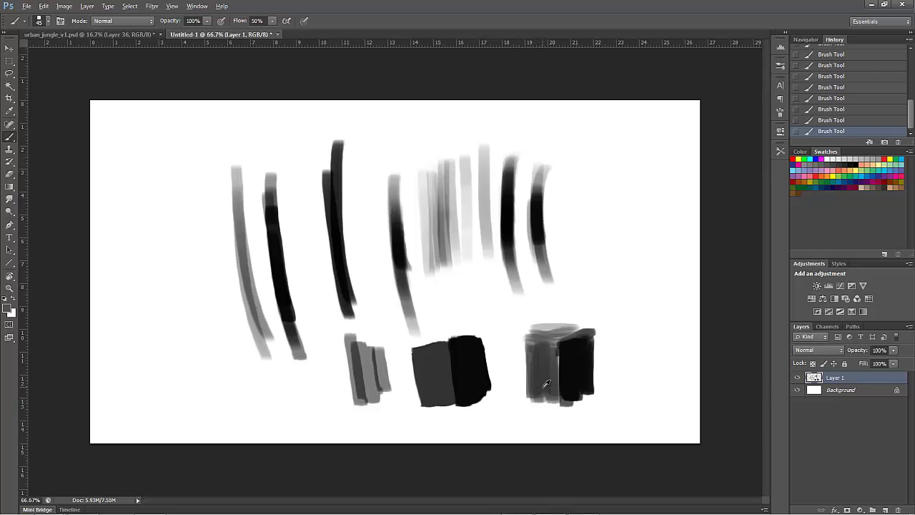
pyautogui.moveTo(531, 397)
pyautogui.mouseDown()
pyautogui.moveTo(568, 382)
pyautogui.moveTo(574, 351)
pyautogui.mouseUp()
pyautogui.keyDown('alt'); pyautogui.click(571, 372); pyautogui.keyUp('alt')
pyautogui.moveTo(563, 394); pyautogui.dragTo(563, 354)
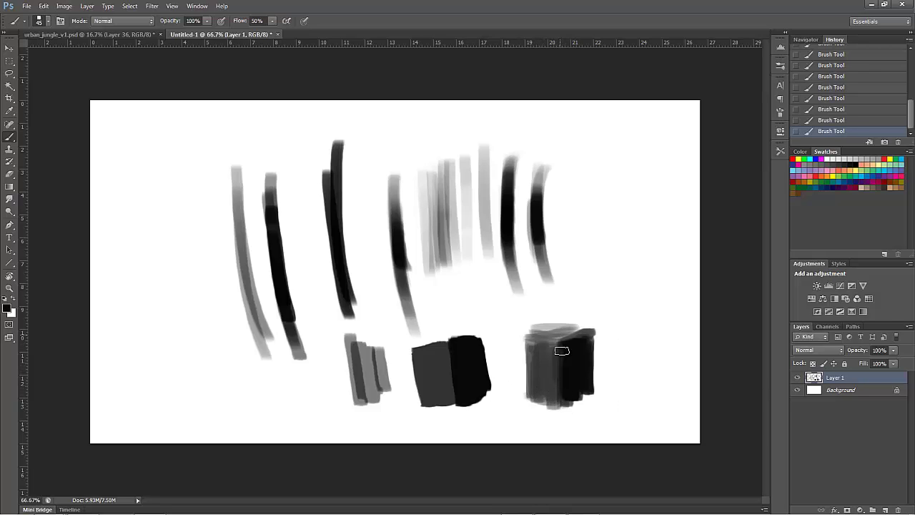
# - Switch the document to full screen mode with the menu bar and rulers displayed
pyautogui.click(781, 151)
pyautogui.click(781, 152)
pyautogui.press('f')
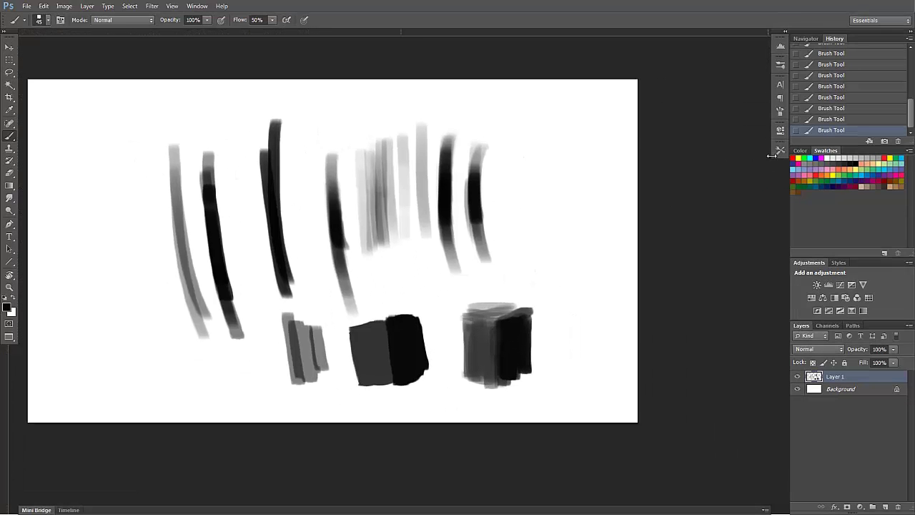
pyautogui.hotkey('ctrl', 'r')
pyautogui.click(780, 151)
pyautogui.click(780, 151)
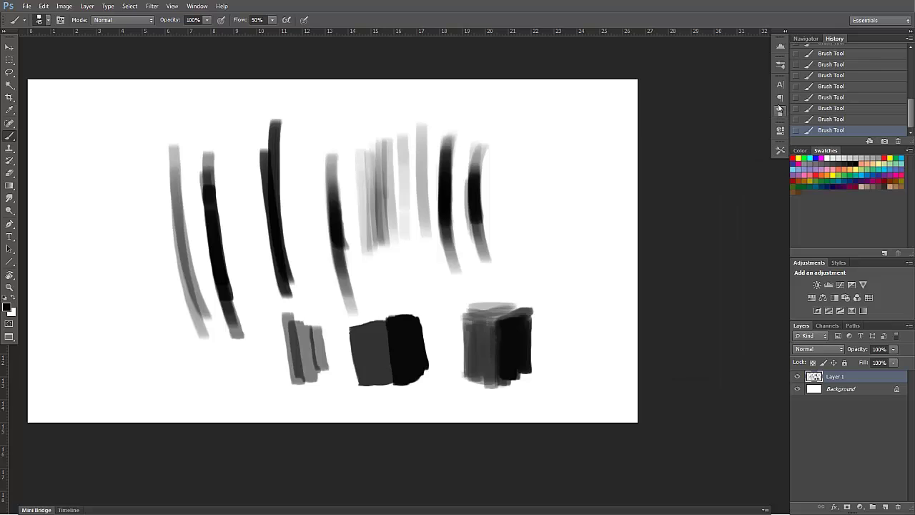
# - Turn off the Opacity Jitter control in the brush's Transfer settings and hide the brush settings
pyautogui.click(779, 111)
pyautogui.click(710, 113)
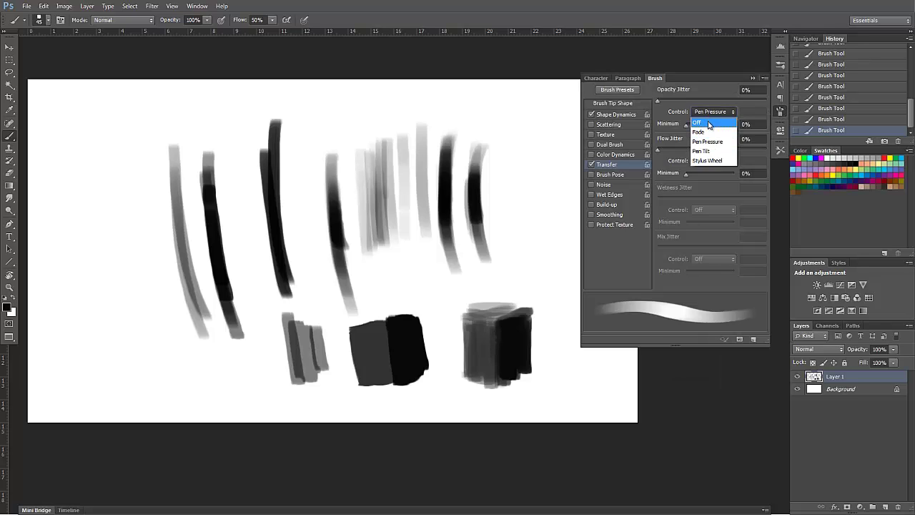
pyautogui.click(710, 122)
pyautogui.click(779, 112)
# - Paint a small black patch at 100% opacity and overlapping grey strokes beside it at 30% and 50%
pyautogui.moveTo(555, 305)
pyautogui.mouseDown()
pyautogui.moveTo(564, 301)
pyautogui.moveTo(586, 341)
pyautogui.moveTo(584, 293)
pyautogui.moveTo(595, 343)
pyautogui.mouseUp()
pyautogui.press('3')
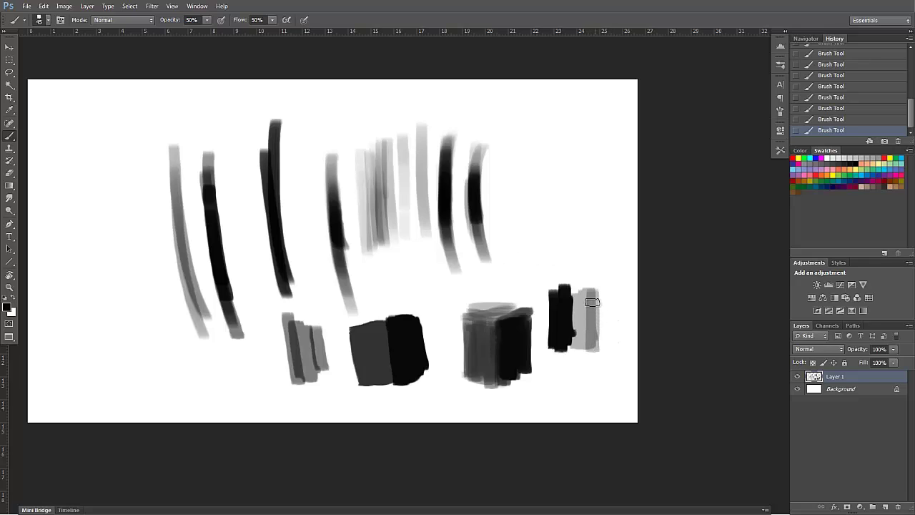
pyautogui.moveTo(592, 301)
pyautogui.mouseDown()
pyautogui.moveTo(598, 341)
pyautogui.moveTo(614, 343)
pyautogui.mouseUp()
# - Delete all the opacity test strokes on Layer 1 and deselect
pyautogui.hotkey('ctrl', 'a')
pyautogui.press('Delete')
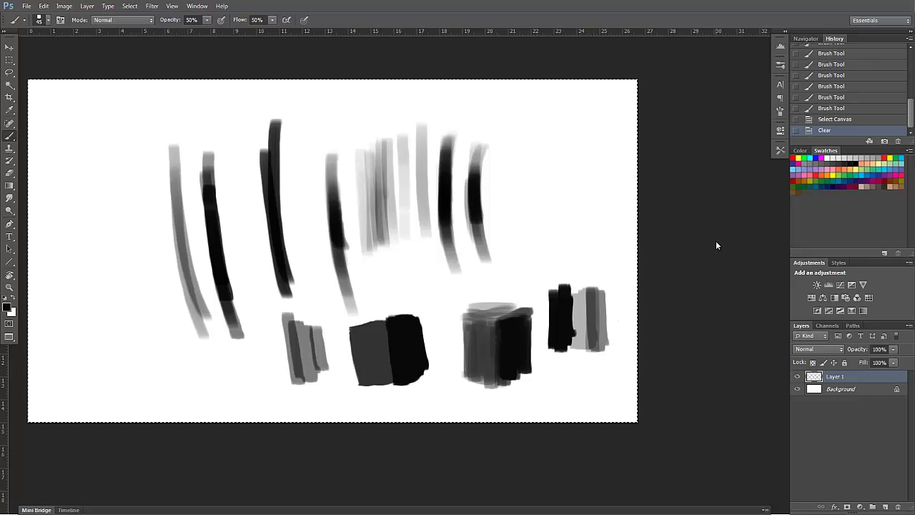
pyautogui.hotkey('ctrl', 'd')
# - Load the tree fill brush from the tool presets and hide the preset list
pyautogui.moveTo(465, 206); pyautogui.dragTo(601, 237)
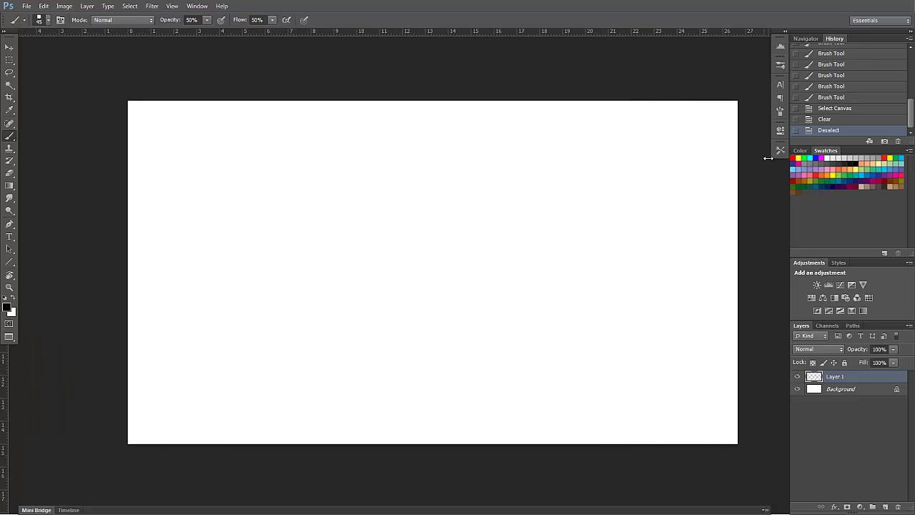
pyautogui.click(779, 151)
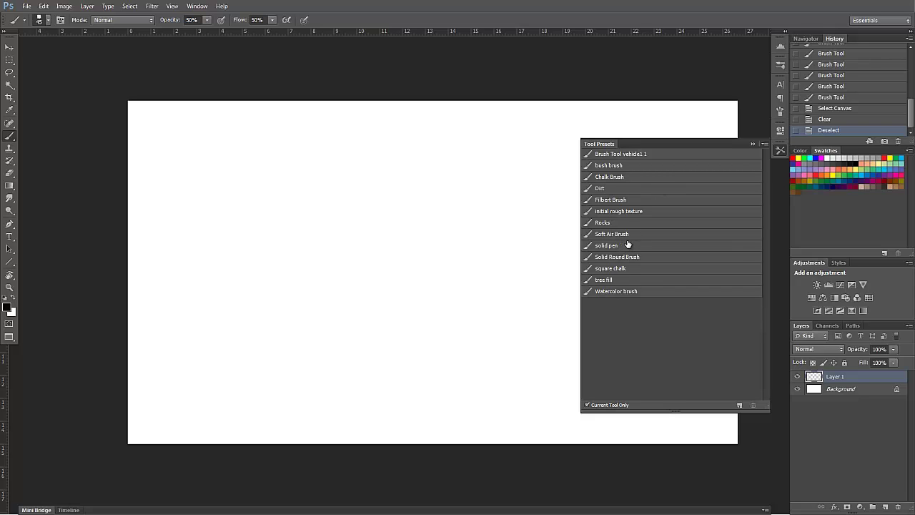
pyautogui.click(613, 280)
pyautogui.click(783, 149)
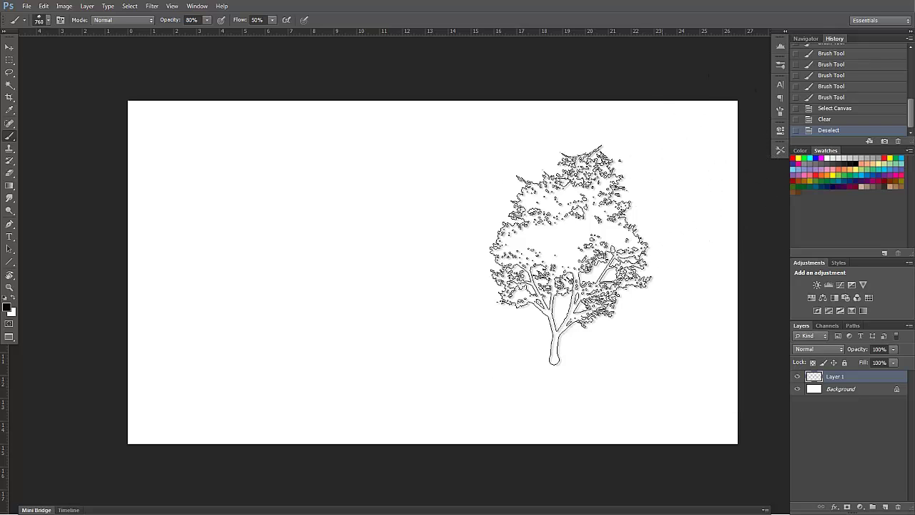
# - Stamp a pale tree mid-canvas, raise opacity and flow to 100%, and stamp more trees across the canvas
pyautogui.click(423, 285)
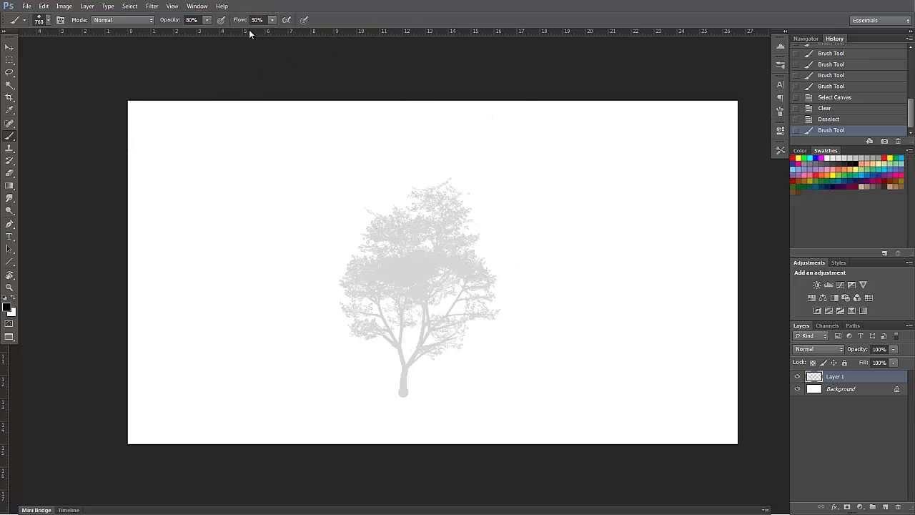
pyautogui.moveTo(242, 20); pyautogui.dragTo(286, 20)
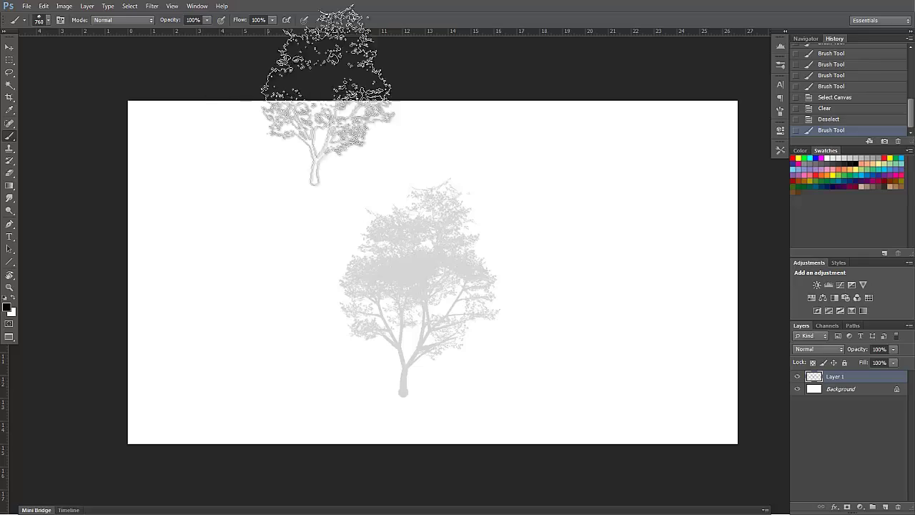
pyautogui.click(581, 299)
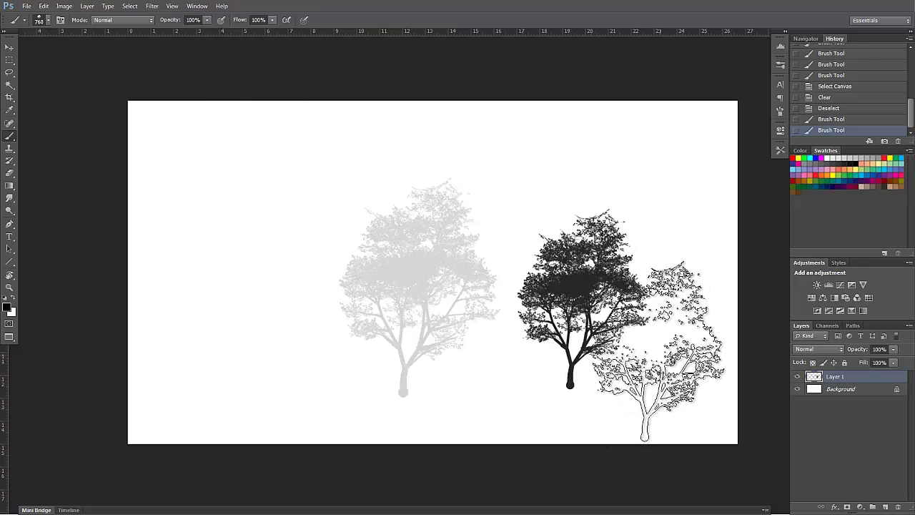
pyautogui.click(316, 290)
pyautogui.click(262, 289)
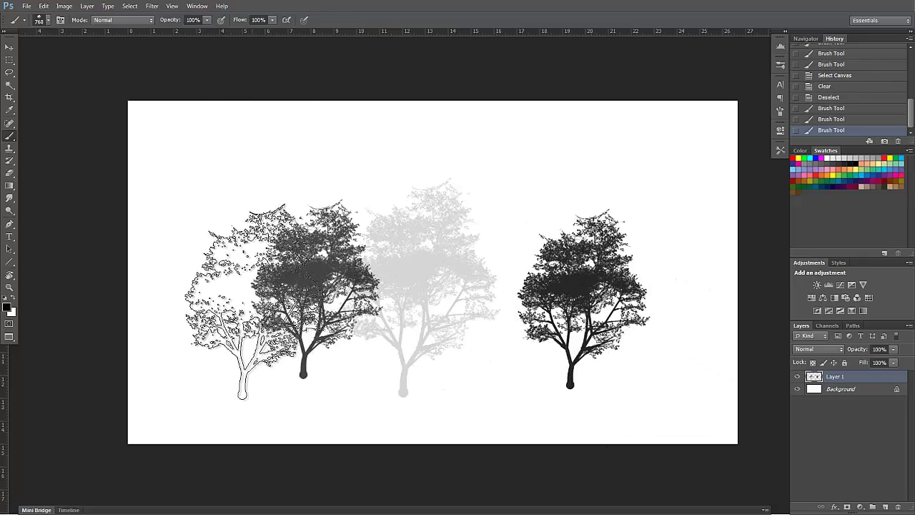
pyautogui.click(444, 286)
pyautogui.click(445, 285)
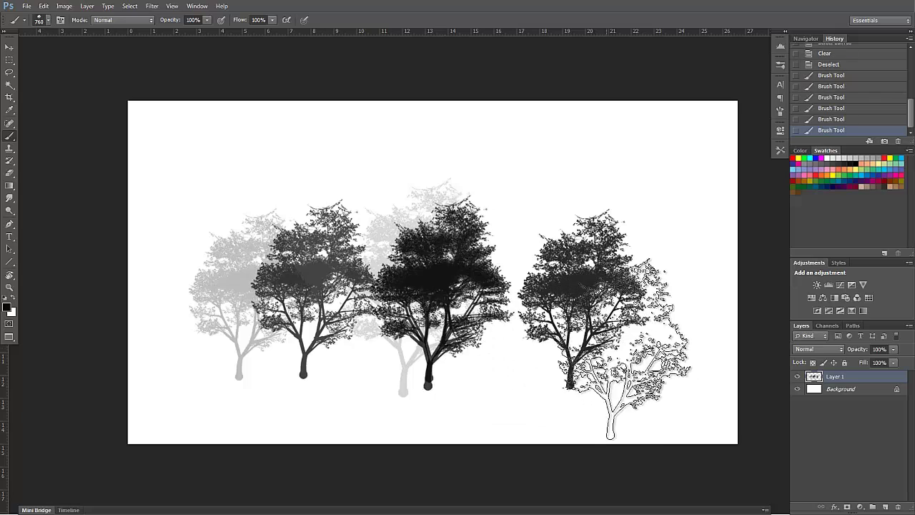
# - Delete all the test trees on Layer 1 and deselect
pyautogui.hotkey('ctrl', 'a')
pyautogui.press('Delete')
pyautogui.hotkey('ctrl', 'd')
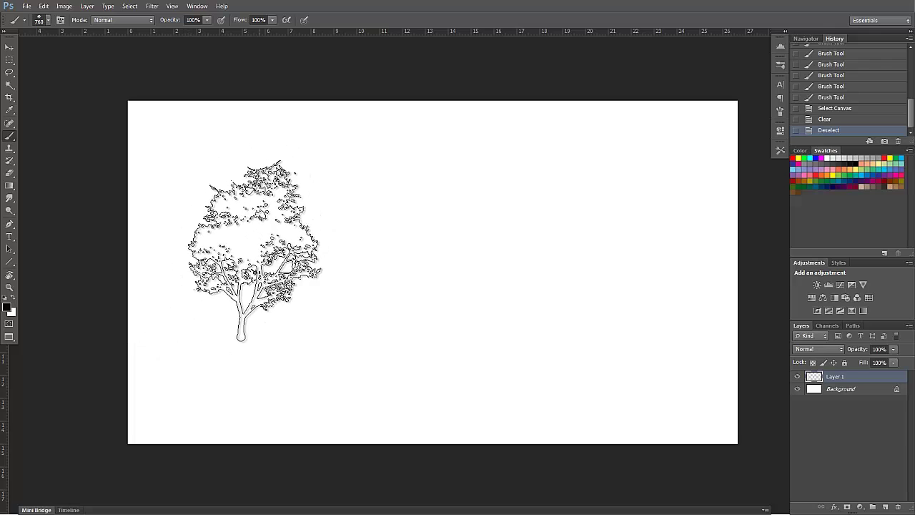
# - Stamp a large black tree on the canvas's left side, with a 250 px tree and an overlapping 600 px tree beside it
pyautogui.click(246, 259)
pyautogui.press('[')
pyautogui.press('[')
pyautogui.press('[')
pyautogui.press('[')
pyautogui.press('[')
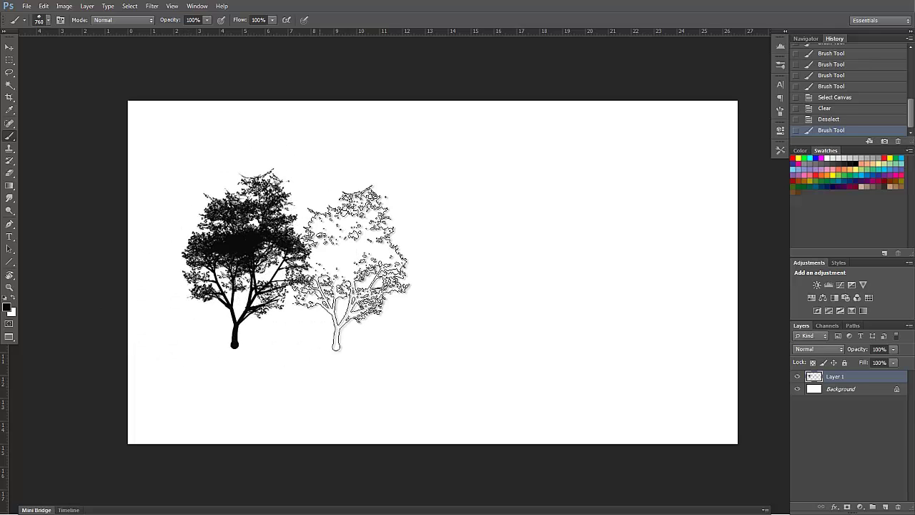
pyautogui.click(331, 298)
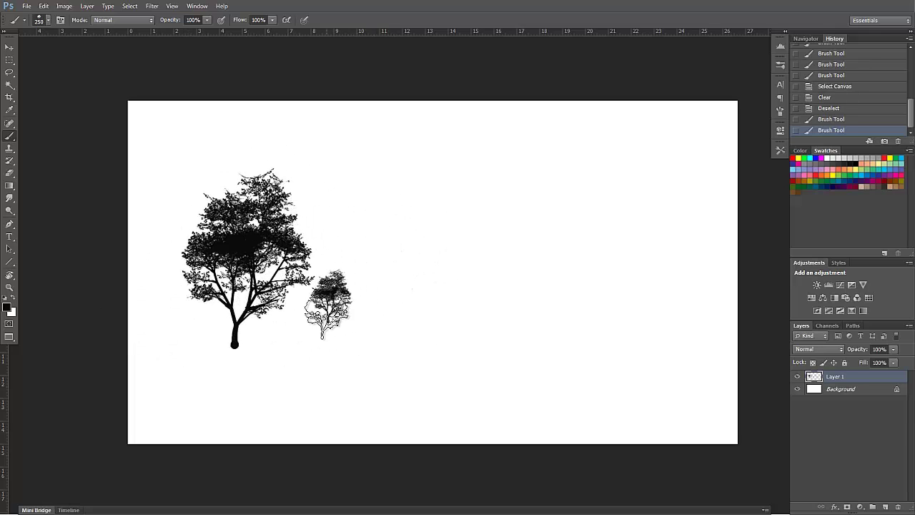
pyautogui.press(']')
pyautogui.press(']')
pyautogui.press(']')
pyautogui.click(336, 256)
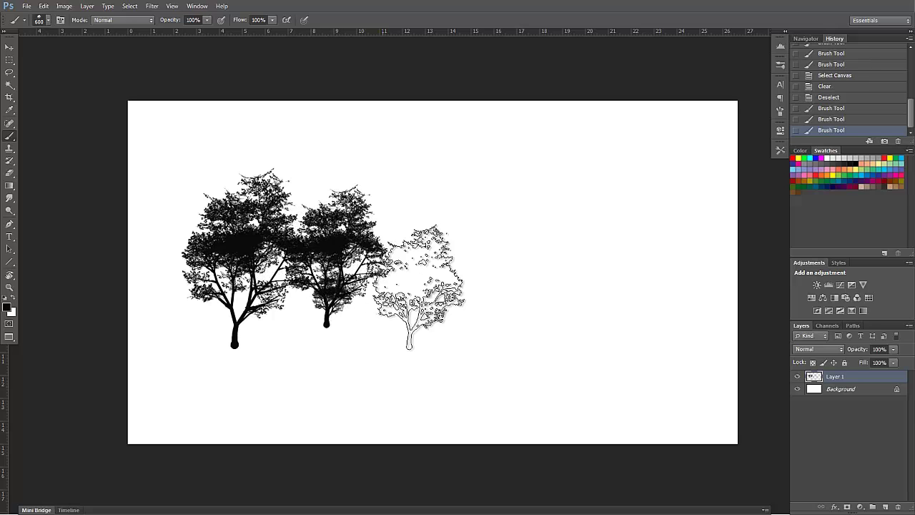
# - Reduce the tree brush to 300 px and add a new layer above Layer 1
pyautogui.press('[')
pyautogui.press('[')
pyautogui.press('[')
pyautogui.hotkey('ctrl', 'a')
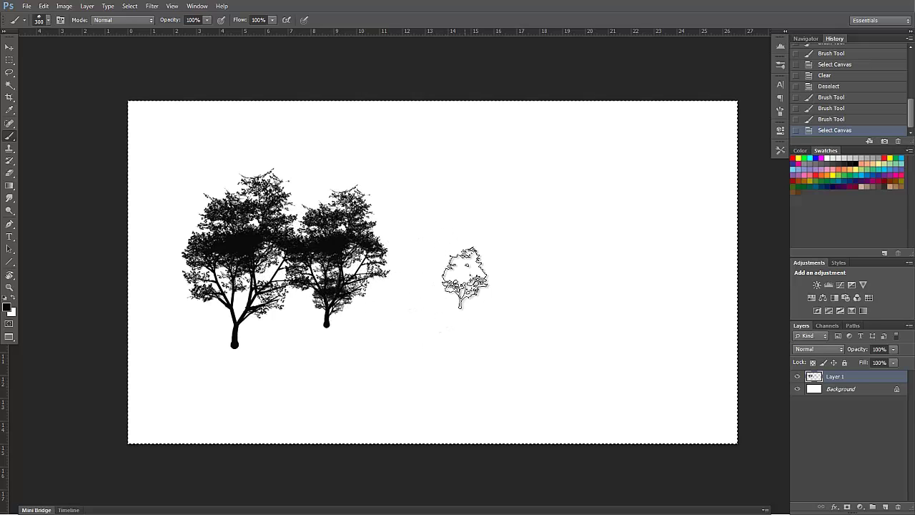
pyautogui.hotkey('ctrl', 'd')
pyautogui.click(885, 506)
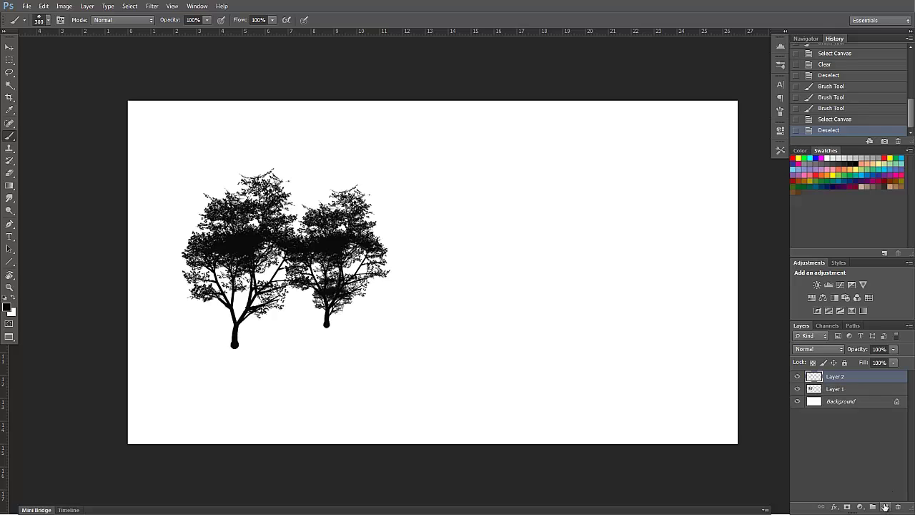
pyautogui.click(779, 152)
pyautogui.click(778, 152)
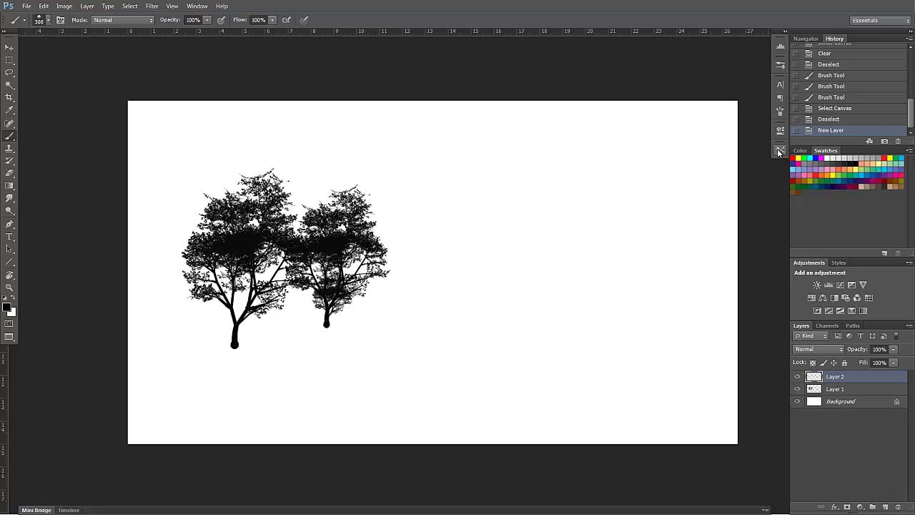
pyautogui.click(778, 112)
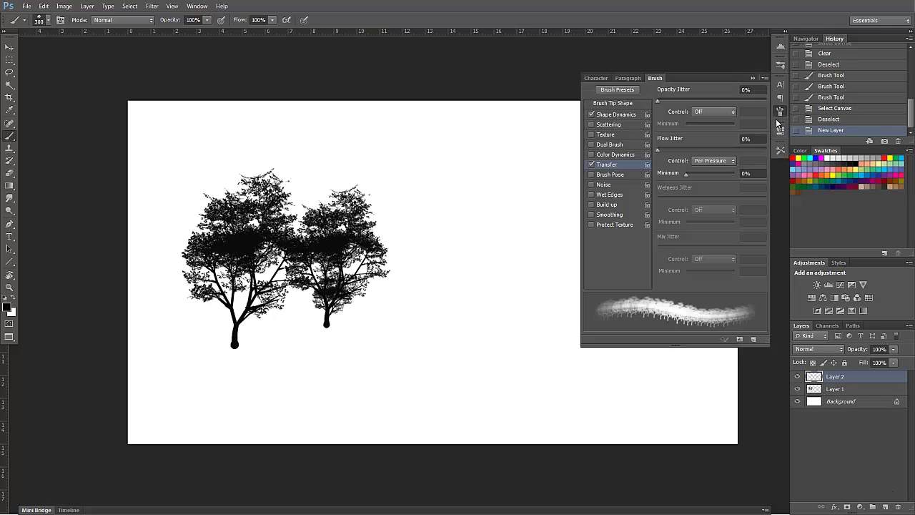
pyautogui.click(778, 115)
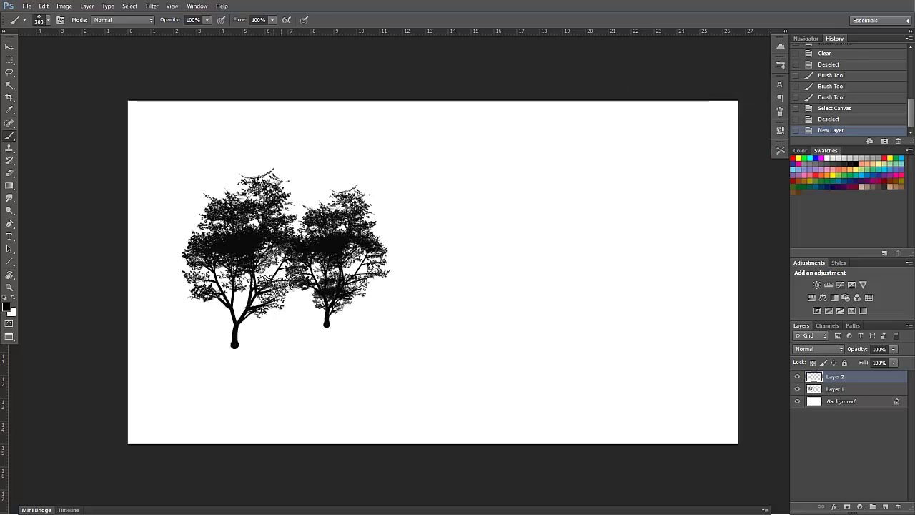
# - Enlarge the brush to 900 px and stamp overlapping trees along the canvas's left edge on Layer 2
pyautogui.press(']')
pyautogui.press(']')
pyautogui.press(']')
pyautogui.press(']')
pyautogui.press(']')
pyautogui.press(']')
pyautogui.click(172, 189)
pyautogui.click(153, 243)
pyautogui.click(143, 249)
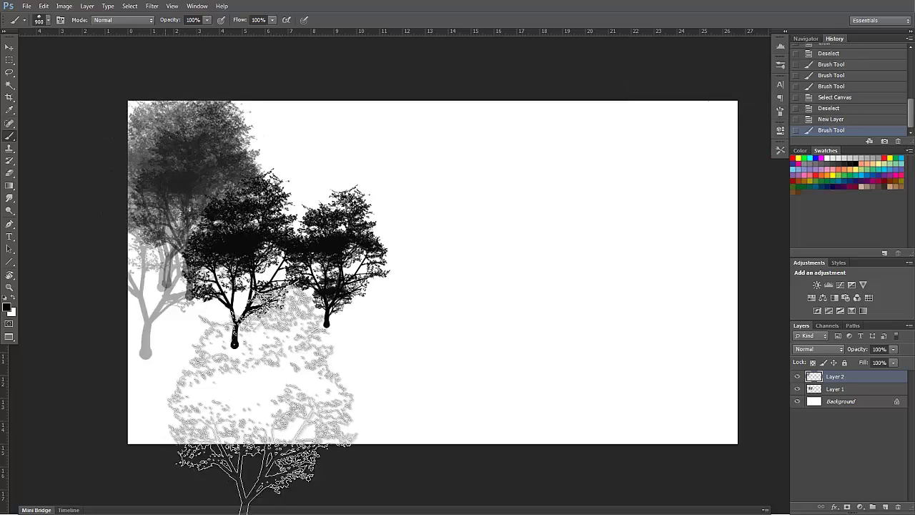
pyautogui.click(164, 288)
# - Reduce the brush to 600 px and build up a dense tree mass over the canvas's left side
pyautogui.press('[')
pyautogui.press('[')
pyautogui.press('[')
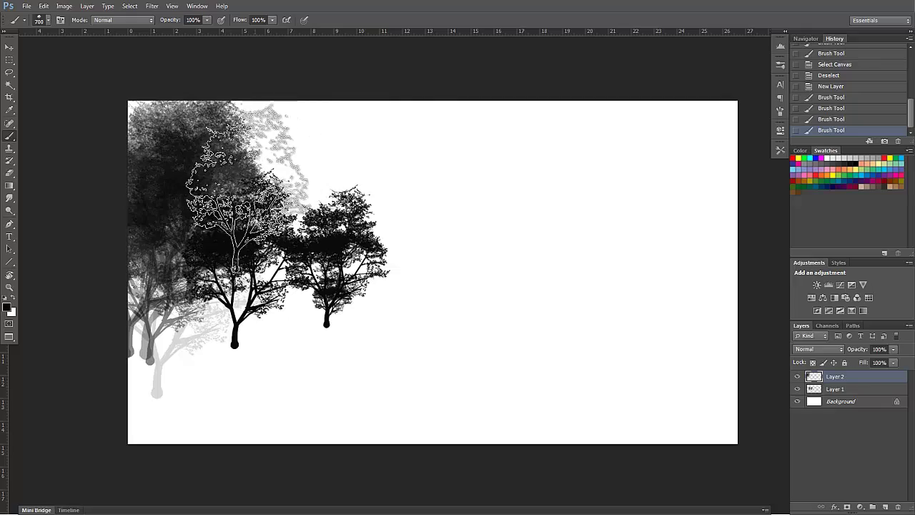
pyautogui.click(231, 167)
pyautogui.click(258, 136)
pyautogui.click(249, 120)
pyautogui.click(269, 115)
pyautogui.click(190, 217)
pyautogui.click(164, 274)
pyautogui.click(154, 323)
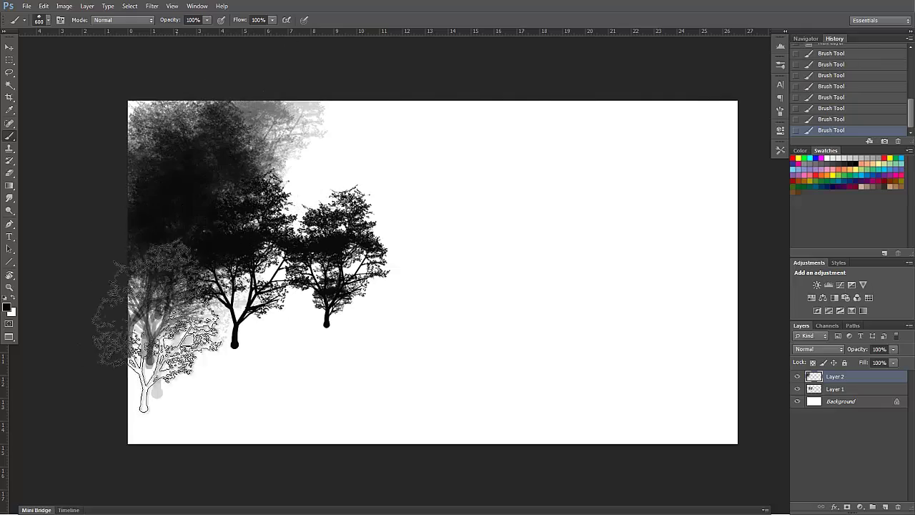
pyautogui.click(179, 318)
pyautogui.click(216, 292)
pyautogui.click(261, 289)
# - Paint a dense column of trees along the canvas's right edge and thicken the tree mass on the left
pyautogui.moveTo(717, 170)
pyautogui.mouseDown()
pyautogui.moveTo(613, 148)
pyautogui.moveTo(694, 286)
pyautogui.moveTo(756, 354)
pyautogui.moveTo(666, 278)
pyautogui.moveTo(695, 357)
pyautogui.mouseUp()
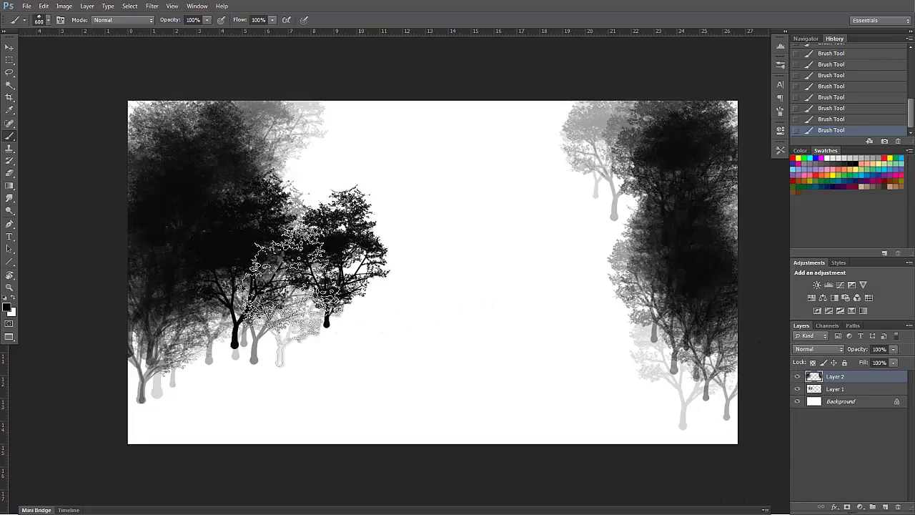
pyautogui.click(272, 268)
pyautogui.moveTo(658, 253)
pyautogui.mouseDown()
pyautogui.moveTo(702, 306)
pyautogui.moveTo(716, 351)
pyautogui.mouseUp()
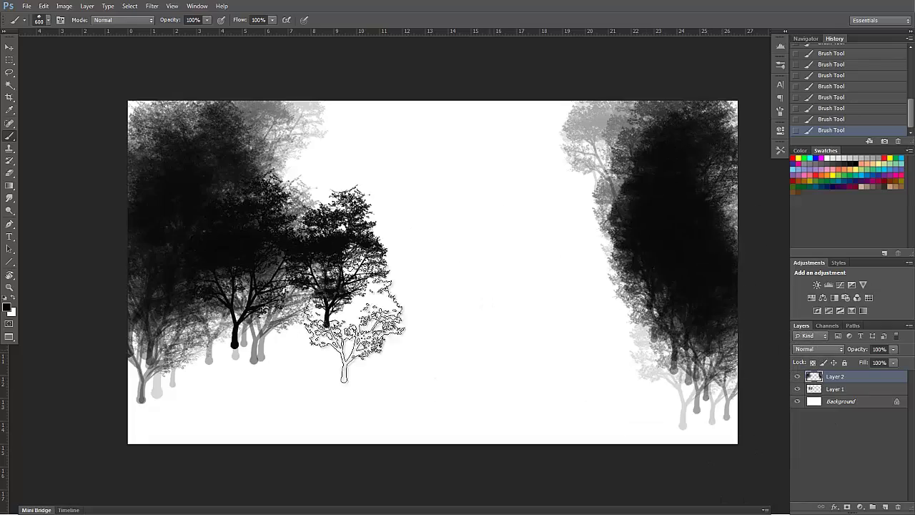
pyautogui.moveTo(236, 149)
pyautogui.mouseDown()
pyautogui.moveTo(284, 146)
pyautogui.moveTo(259, 151)
pyautogui.mouseUp()
pyautogui.moveTo(137, 175); pyautogui.dragTo(160, 400)
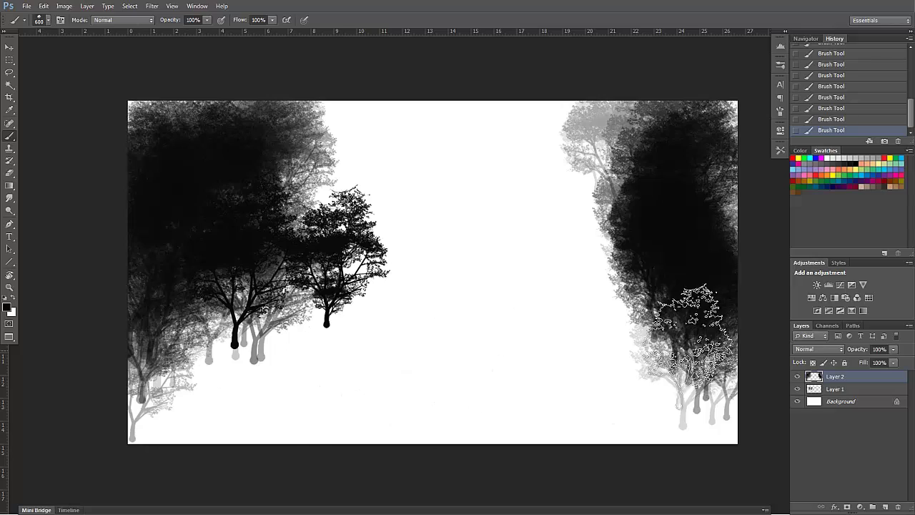
# - Try stamping much larger trees against the right-hand tree mass, undo them, and reduce the brush to 500 px
pyautogui.press(']')
pyautogui.press(']')
pyautogui.press(']')
pyautogui.press(']')
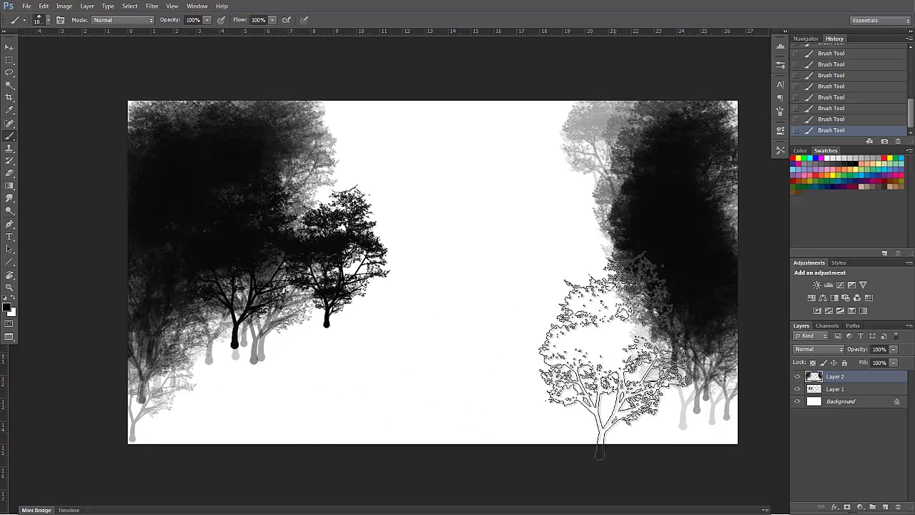
pyautogui.moveTo(596, 367)
pyautogui.mouseDown()
pyautogui.moveTo(552, 283)
pyautogui.moveTo(616, 340)
pyautogui.mouseUp()
pyautogui.hotkey('ctrl', 'alt', 'z')
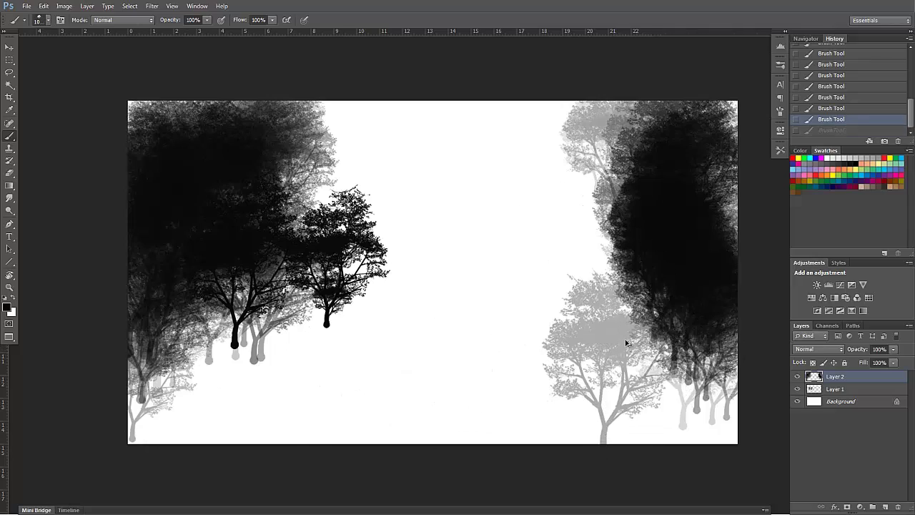
pyautogui.hotkey('ctrl', 'alt', 'z')
pyautogui.click(727, 193)
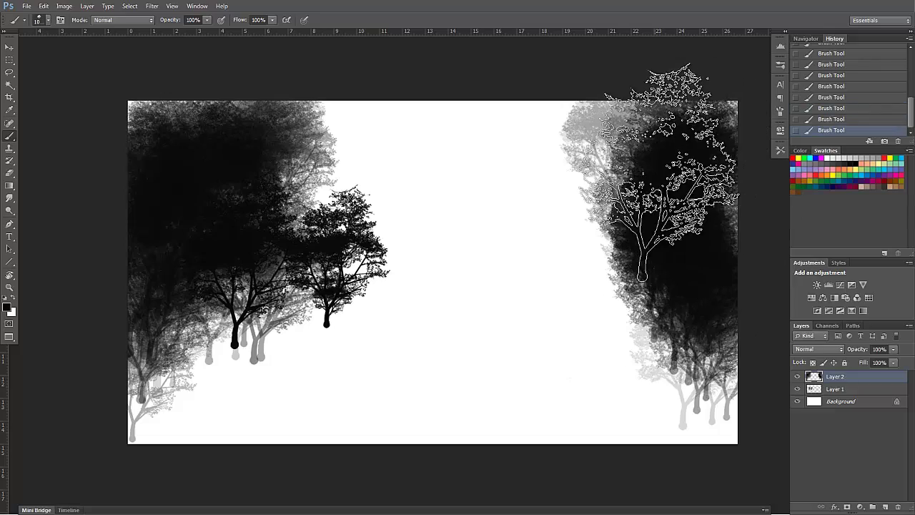
pyautogui.press('[')
pyautogui.press('[')
pyautogui.press('[')
pyautogui.press('[')
pyautogui.press('[')
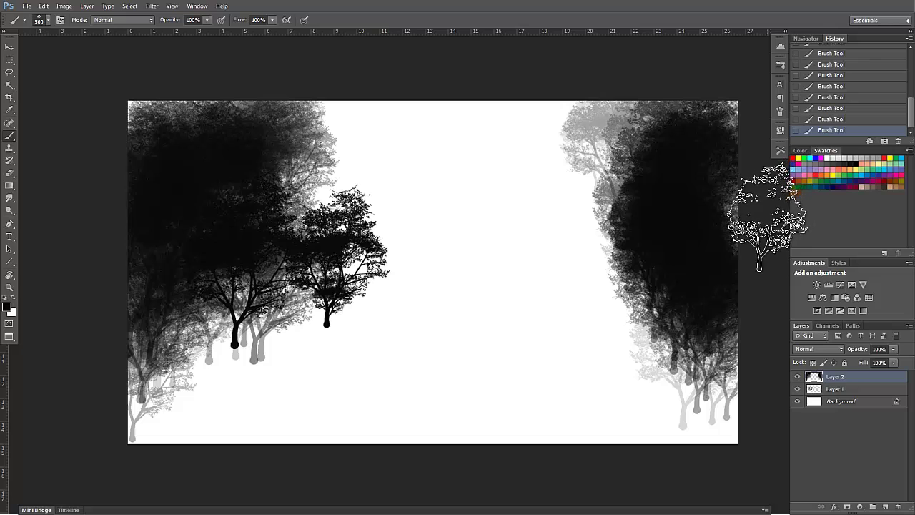
# - Delete all the trees on Layer 2 and Layer 1, and deselect
pyautogui.hotkey('ctrl', 'a')
pyautogui.press('Delete')
pyautogui.hotkey('ctrl', 'd')
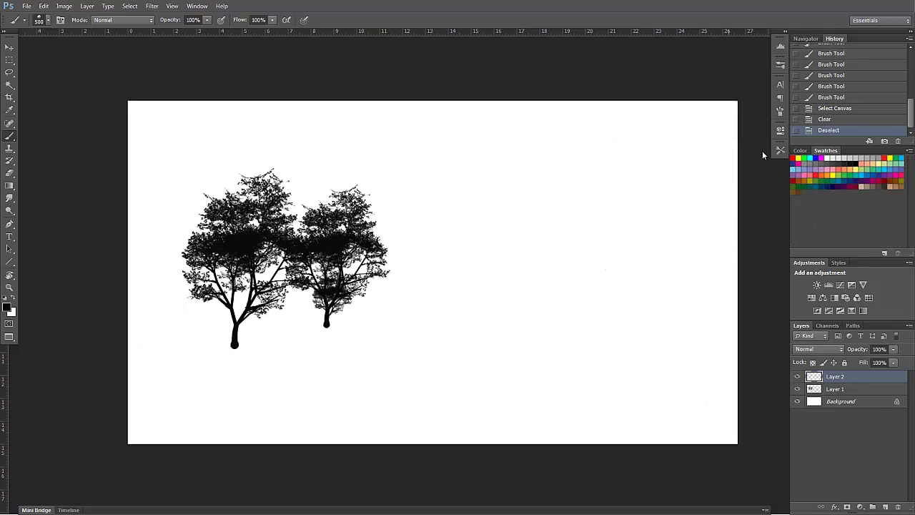
pyautogui.click(809, 390)
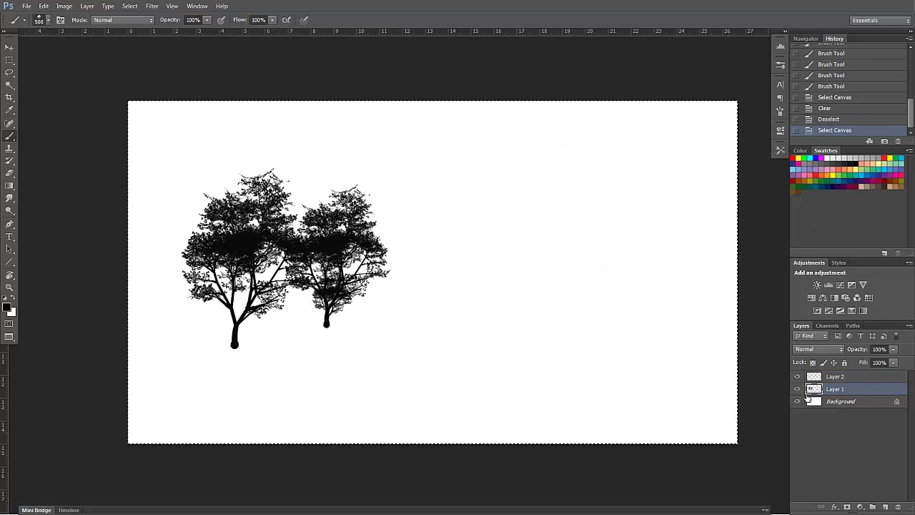
pyautogui.press('Delete')
pyautogui.hotkey('ctrl', 'd')
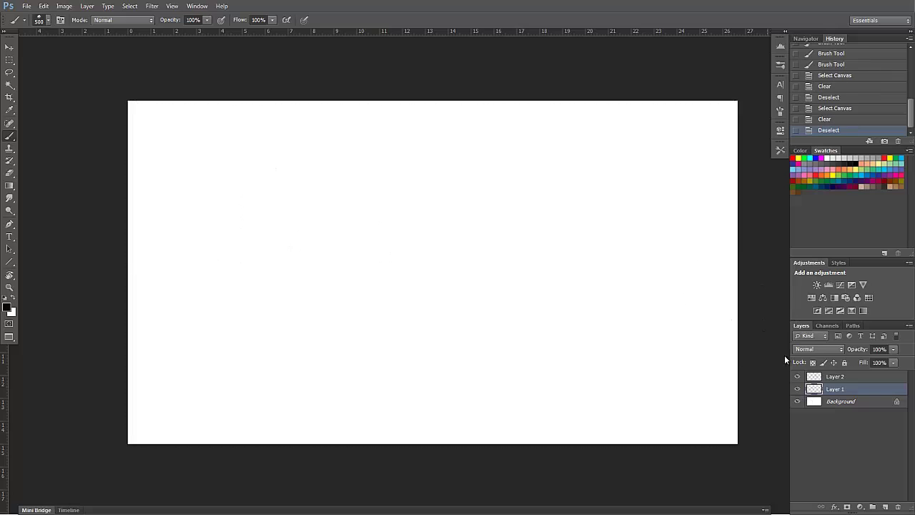
# - Load the Dirt brush preset and paint a broad patch of speckled texture across the middle of Layer 2
pyautogui.click(820, 378)
pyautogui.click(780, 152)
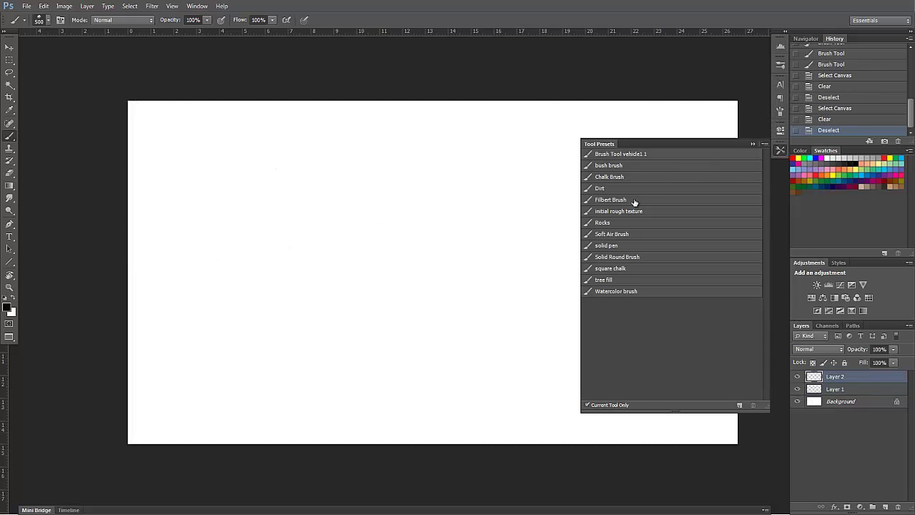
pyautogui.click(606, 189)
pyautogui.moveTo(428, 276); pyautogui.dragTo(390, 273)
pyautogui.moveTo(322, 250); pyautogui.dragTo(329, 276)
pyautogui.moveTo(340, 300)
pyautogui.mouseDown()
pyautogui.moveTo(361, 341)
pyautogui.moveTo(397, 340)
pyautogui.mouseUp()
pyautogui.moveTo(407, 332); pyautogui.dragTo(421, 314)
pyautogui.click(451, 221)
pyautogui.click(490, 265)
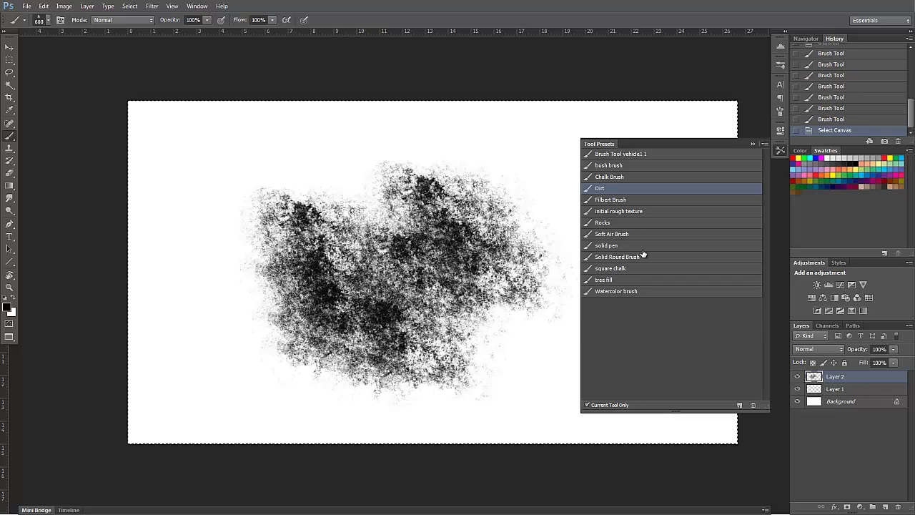
# - Delete the dirt texture on Layer 2, deselect, and hide the preset list
pyautogui.press('Delete')
pyautogui.hotkey('ctrl', 'd')
pyautogui.click(779, 147)
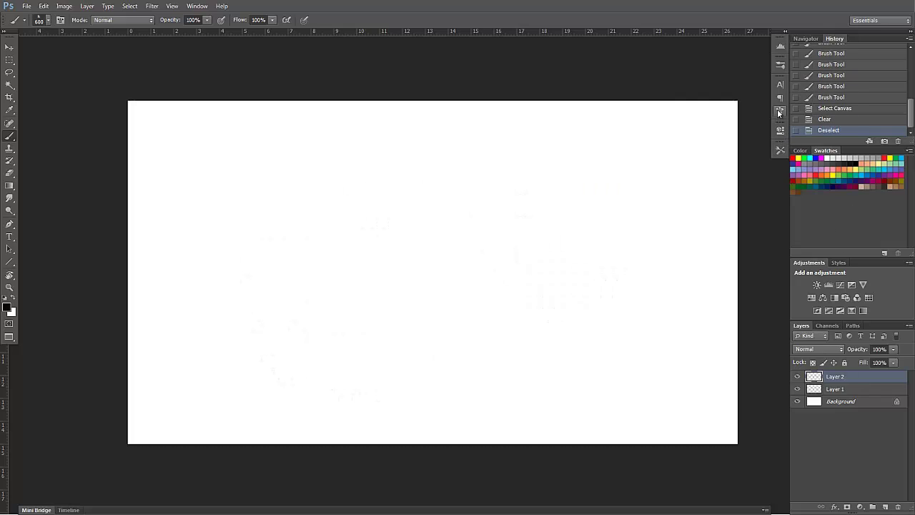
# - Look at the Dirt brush's Transfer and Shape Dynamics settings
pyautogui.click(779, 111)
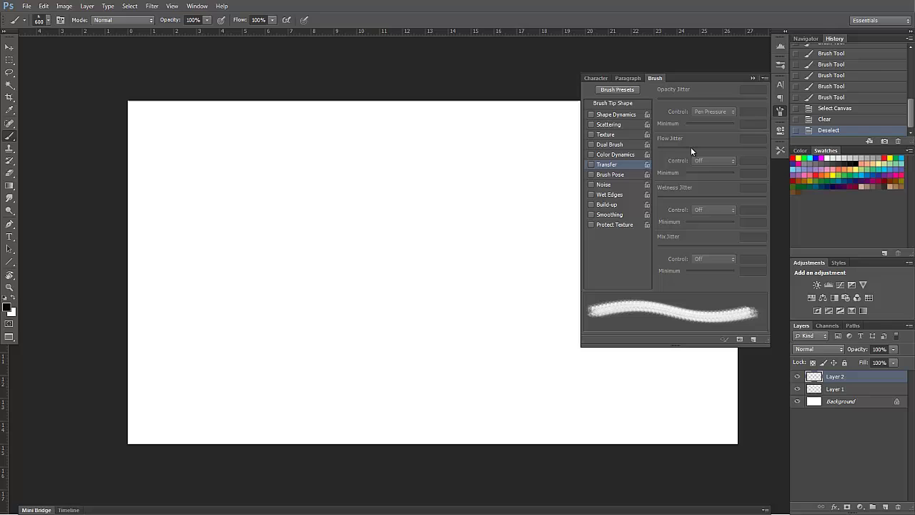
pyautogui.click(621, 114)
pyautogui.click(780, 112)
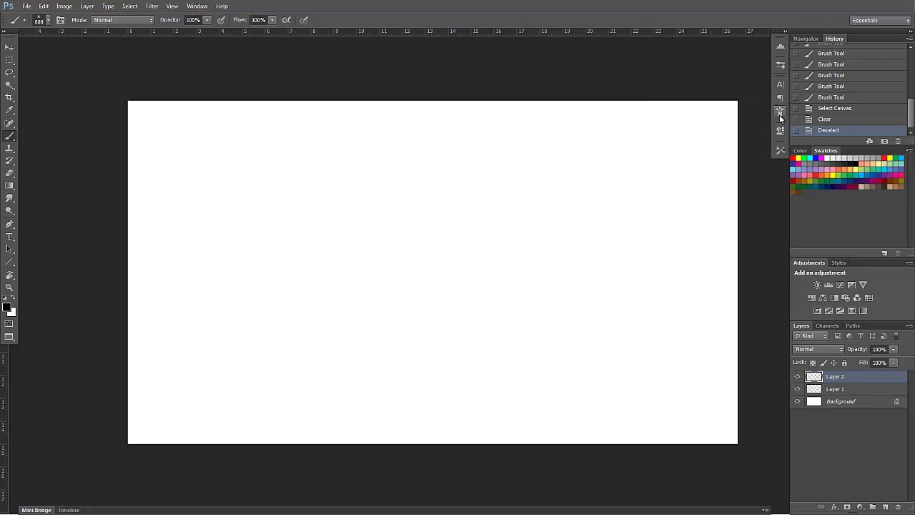
# - Load the square chalk brush preset, hide the preset list, and switch to the city environment painting
pyautogui.click(779, 147)
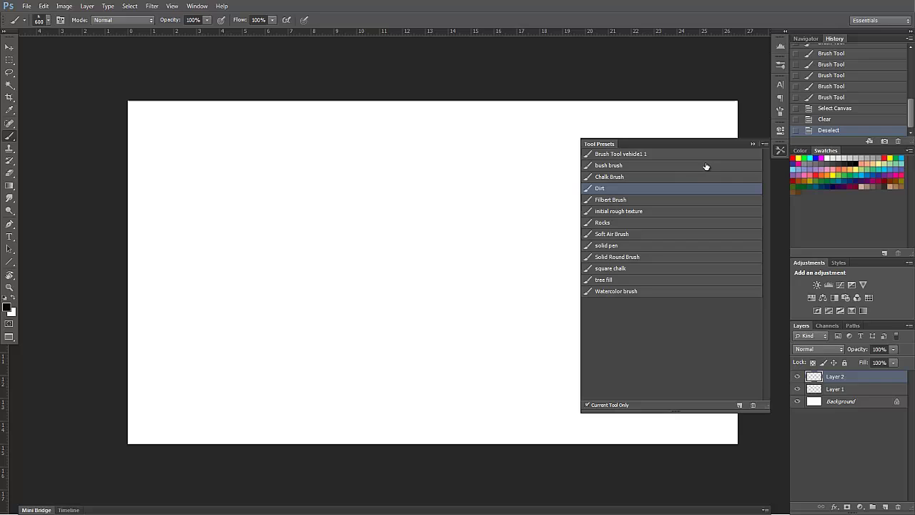
pyautogui.click(618, 268)
pyautogui.click(780, 151)
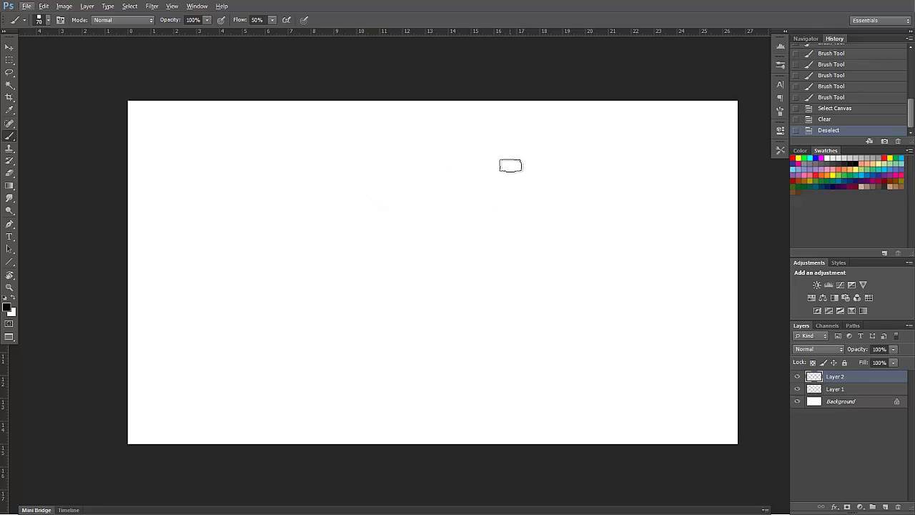
pyautogui.click(197, 6)
pyautogui.click(233, 373)
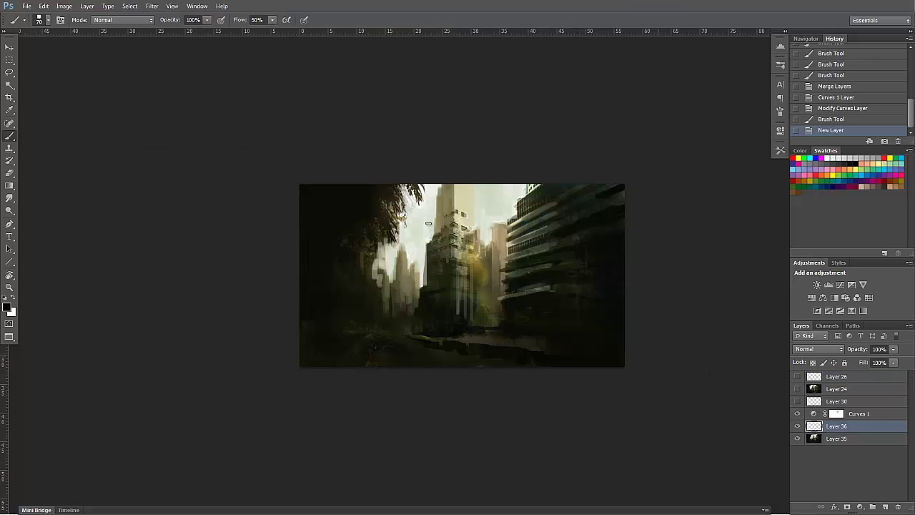
# - Switch to the blank Untitled-1 document and return to the urban_jungle_v1.psd painting
pyautogui.press('f')
pyautogui.press('f')
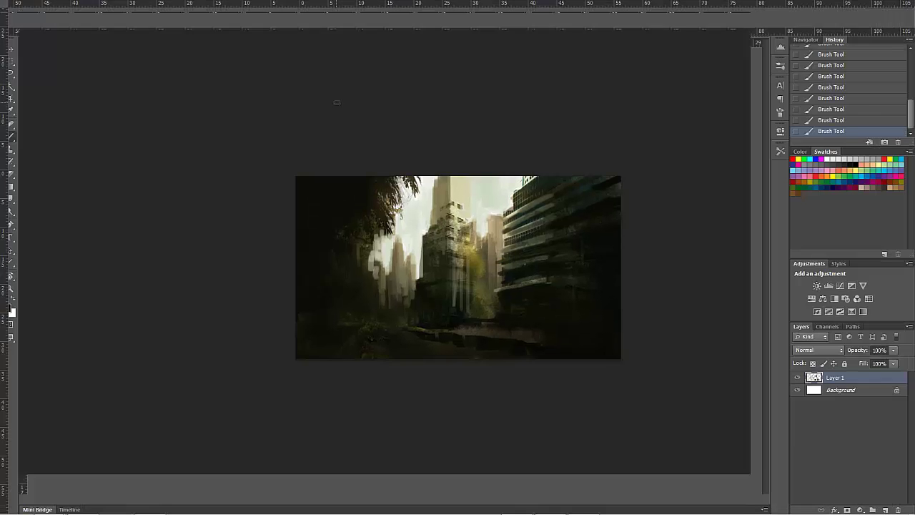
pyautogui.click(255, 37)
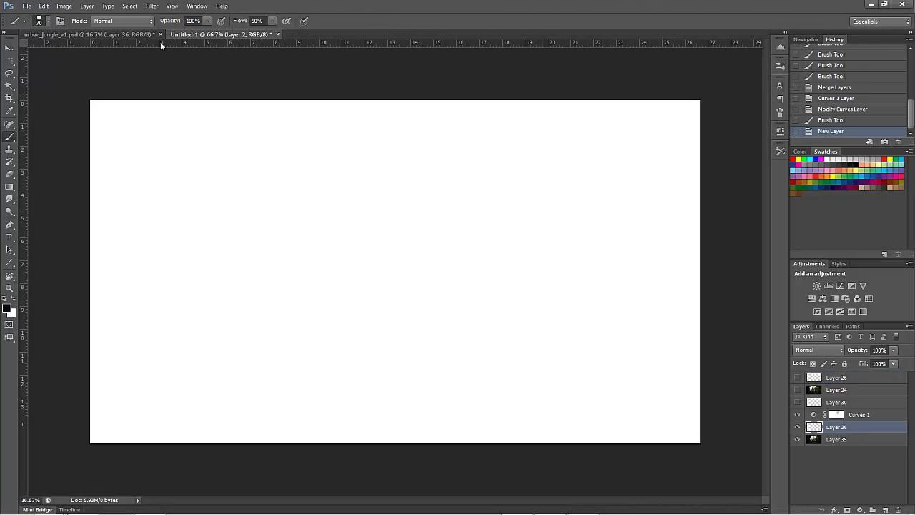
pyautogui.click(116, 35)
pyautogui.click(221, 34)
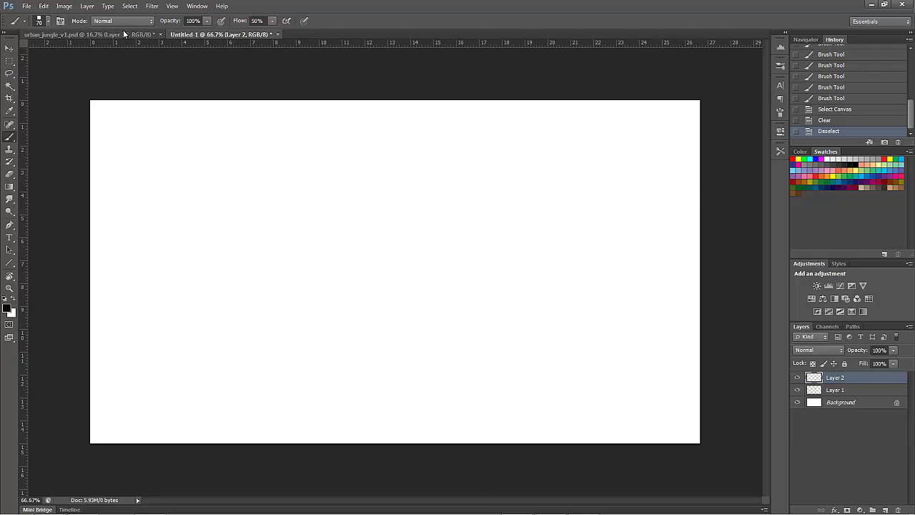
pyautogui.click(123, 33)
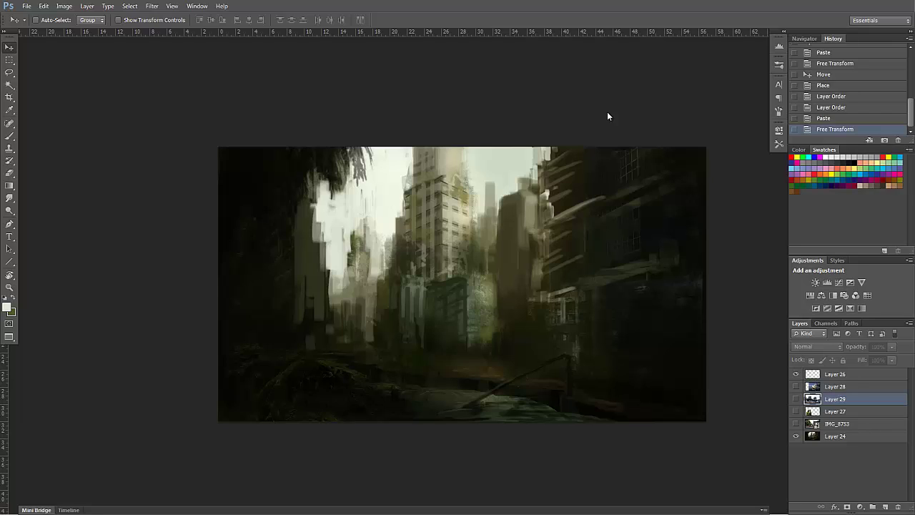
# - Select Layer 24 and preview the hidden reference photo layers above the painting
pyautogui.press('b')
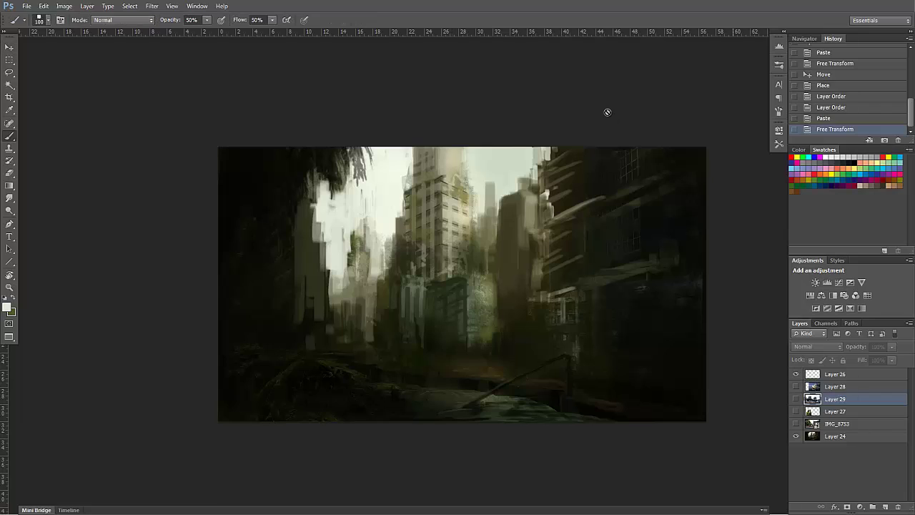
pyautogui.hotkey('alt', ',')
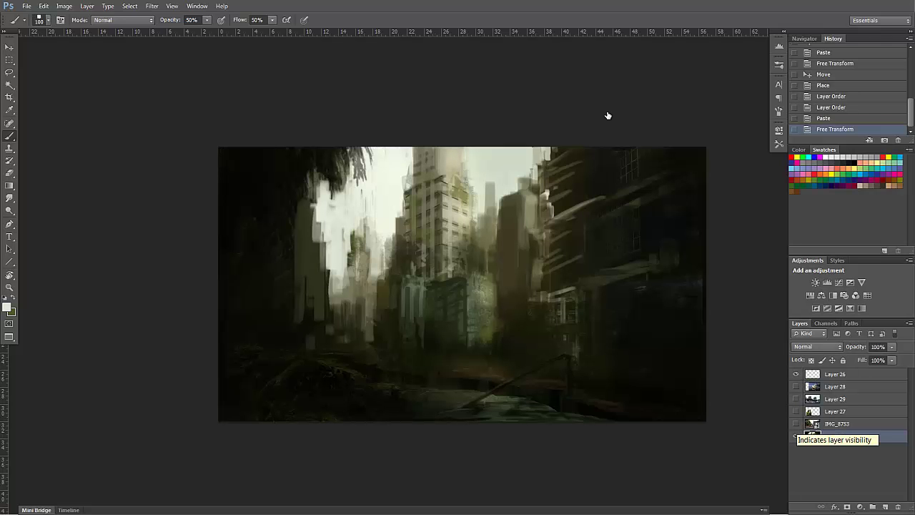
pyautogui.moveTo(795, 424); pyautogui.dragTo(795, 387)
pyautogui.moveTo(795, 387); pyautogui.dragTo(795, 398)
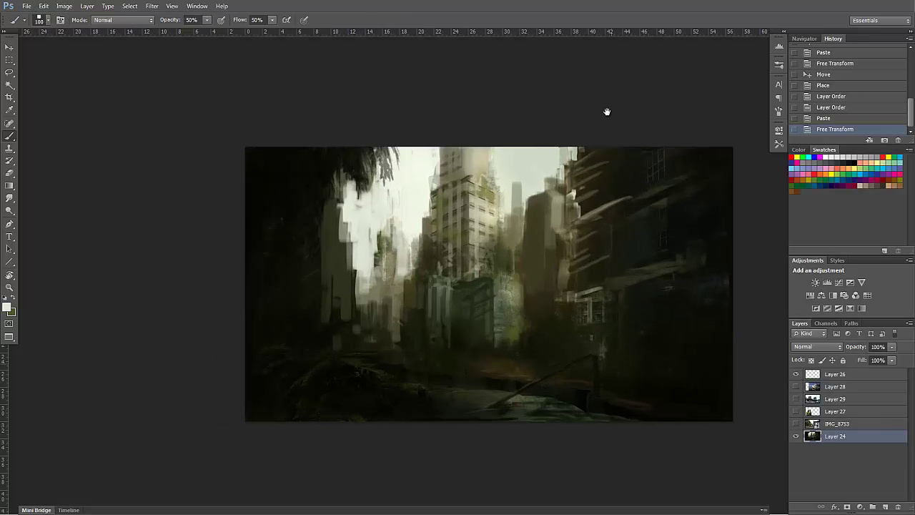
pyautogui.hscroll(2, 607, 111)
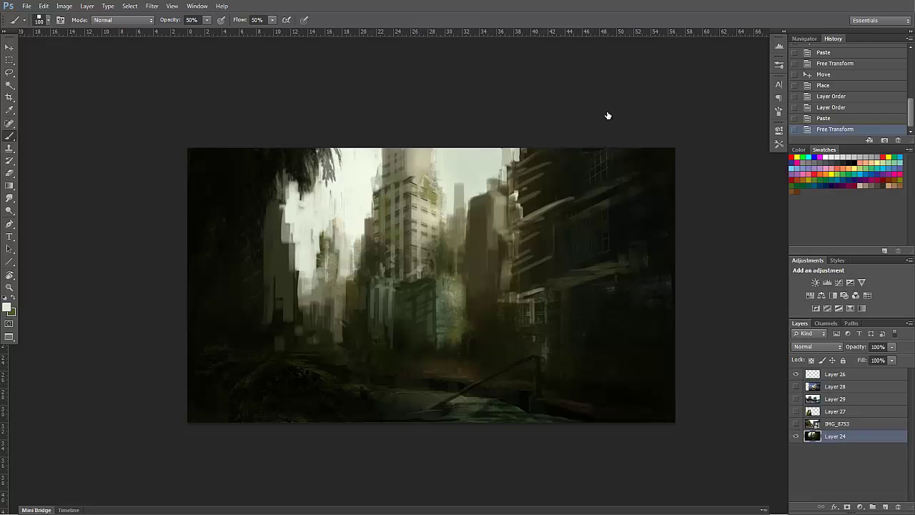
# - Show the IMG_8753 tree photo and the Layer 27 mossy stump photo over the painting
pyautogui.click(795, 424)
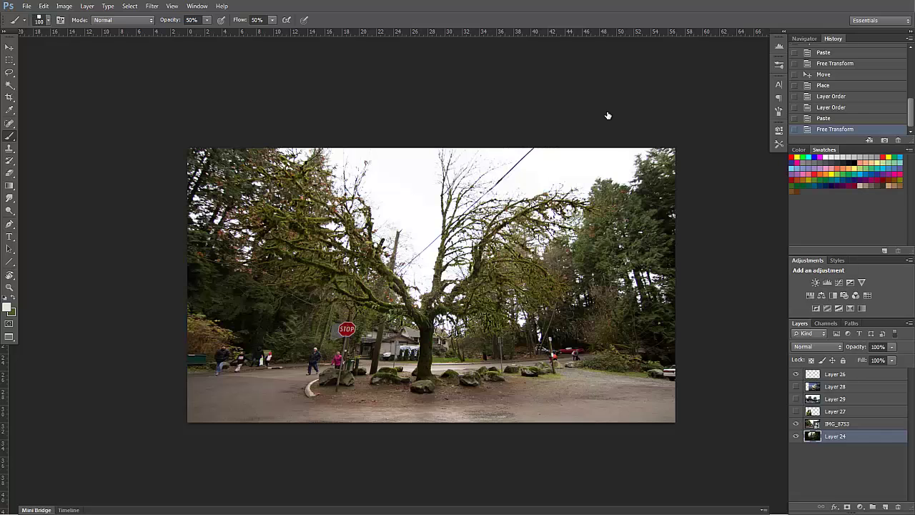
pyautogui.click(795, 411)
pyautogui.click(796, 398)
pyautogui.click(795, 398)
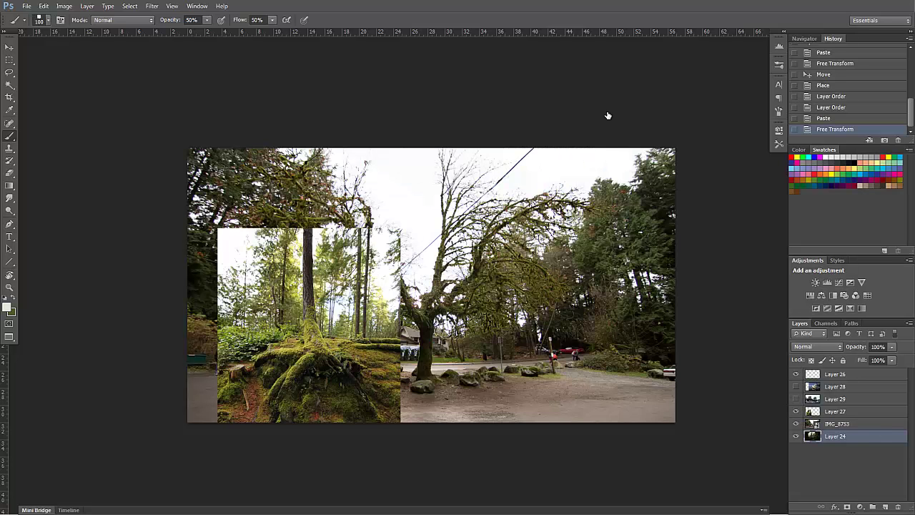
# - Add a layer mask to Layer 27 and erase along the upper part of the forest photo
pyautogui.click(844, 411)
pyautogui.click(846, 506)
pyautogui.press('e')
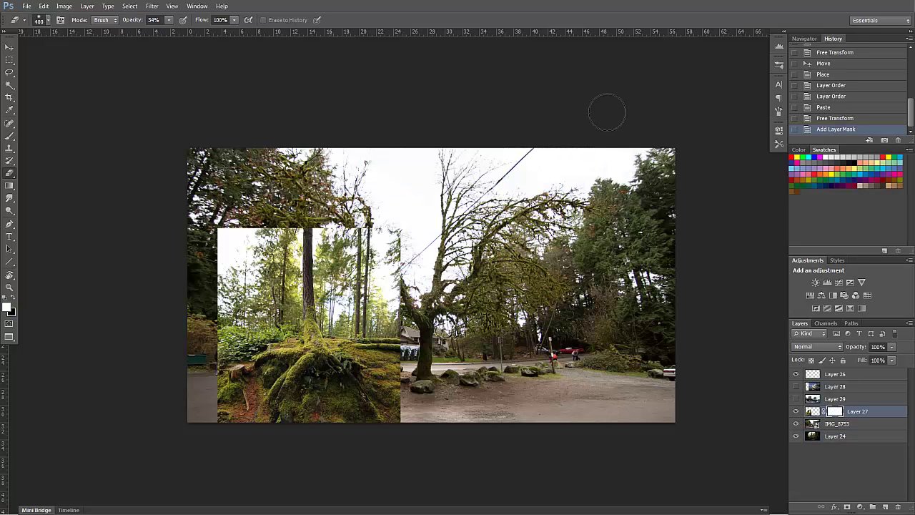
pyautogui.moveTo(282, 239)
pyautogui.mouseDown()
pyautogui.moveTo(236, 261)
pyautogui.moveTo(246, 275)
pyautogui.moveTo(232, 275)
pyautogui.moveTo(243, 320)
pyautogui.moveTo(235, 248)
pyautogui.mouseUp()
pyautogui.moveTo(378, 250); pyautogui.dragTo(372, 306)
# - Blend out the upper half of Layer 27 with mask gradients and eraser strokes, and move the mossy stump slightly down and left
pyautogui.press('g')
pyautogui.moveTo(307, 236); pyautogui.dragTo(307, 304)
pyautogui.press('x')
pyautogui.moveTo(308, 257)
pyautogui.mouseDown()
pyautogui.moveTo(307, 334)
pyautogui.moveTo(357, 306)
pyautogui.mouseUp()
pyautogui.press('b')
pyautogui.press('e')
pyautogui.hotkey('ctrl', 'z')
pyautogui.press('x')
pyautogui.moveTo(327, 314); pyautogui.dragTo(370, 307)
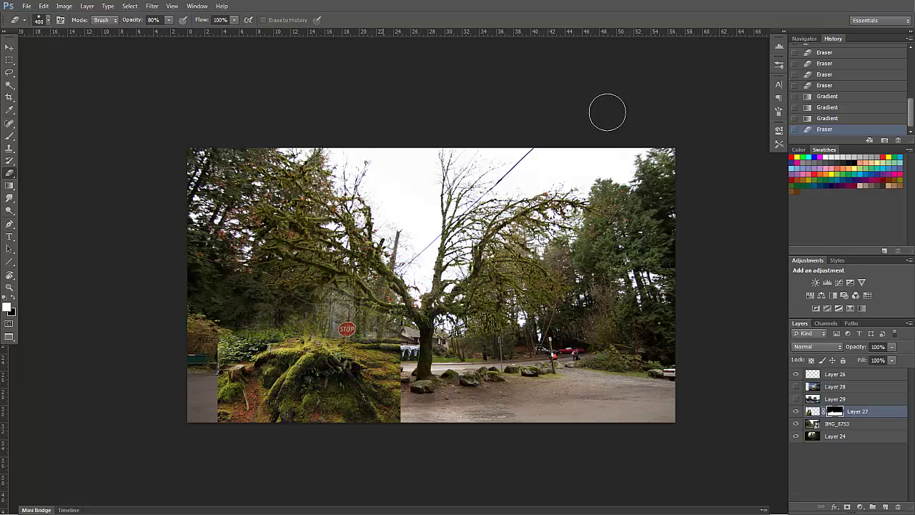
pyautogui.press('v')
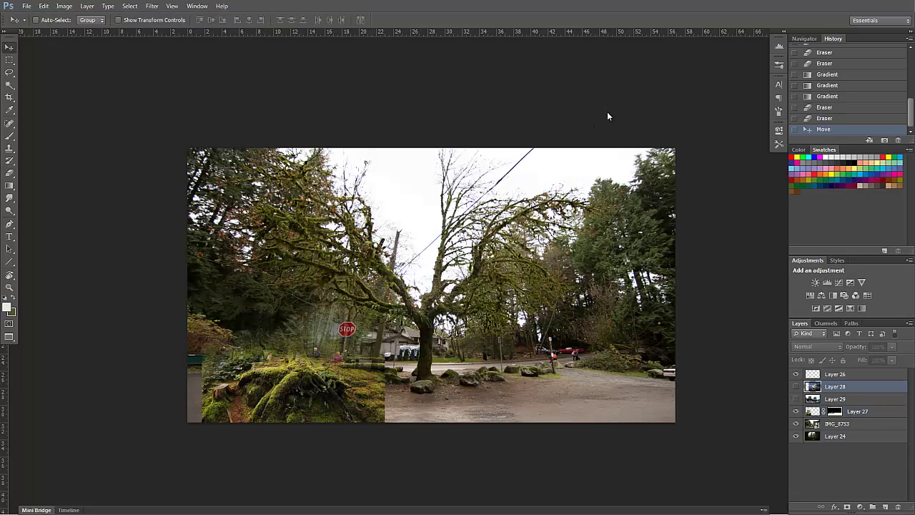
# - Paint overlapping black test strokes at 50% opacity on a new white-filled layer and delete the layer
pyautogui.hotkey('ctrl', 'shift', 'alt', 'n')
pyautogui.hotkey('alt', 'BackSpace')
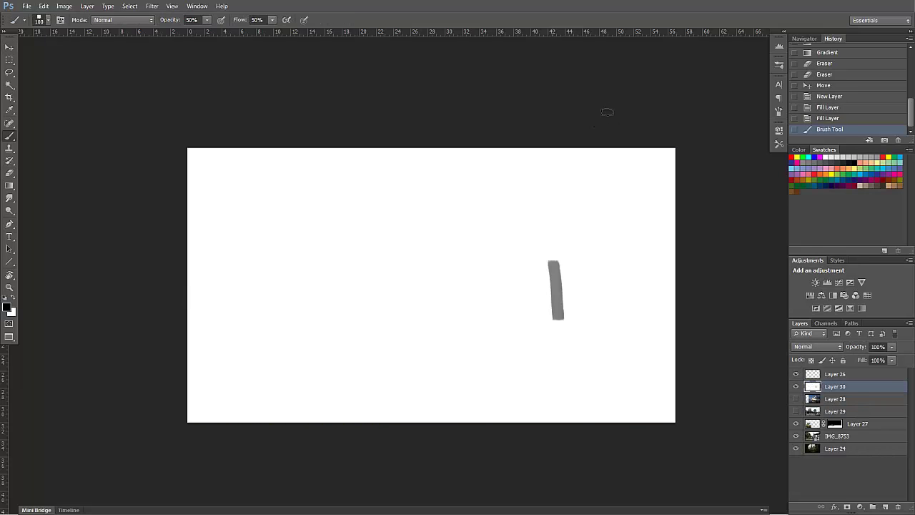
pyautogui.moveTo(550, 274); pyautogui.dragTo(550, 334)
pyautogui.moveTo(530, 283); pyautogui.dragTo(536, 344)
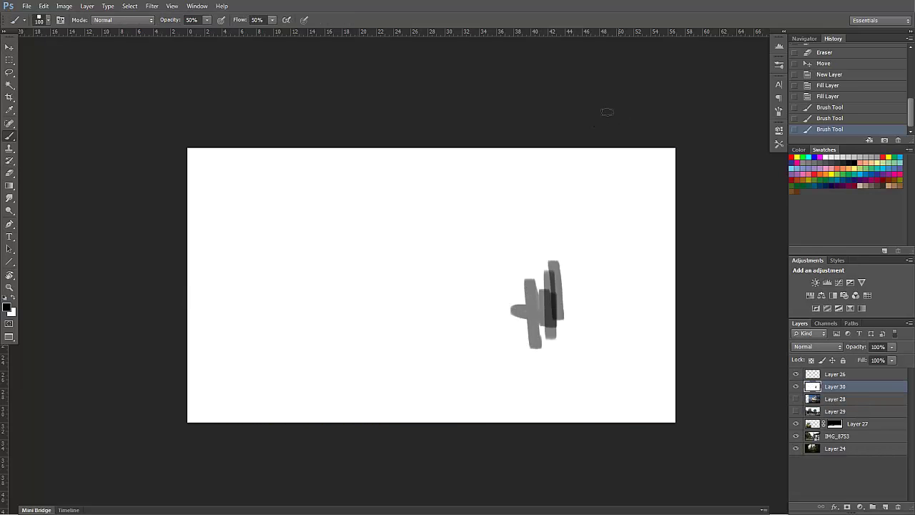
pyautogui.press('Delete')
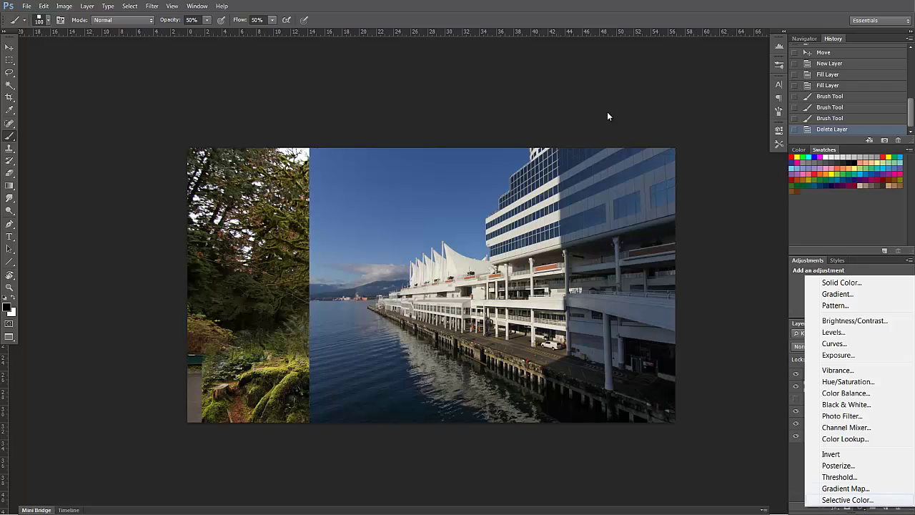
# - Add a layer mask to the Layer 28 waterfront photo and try fading its left side with gradients
pyautogui.press('Escape')
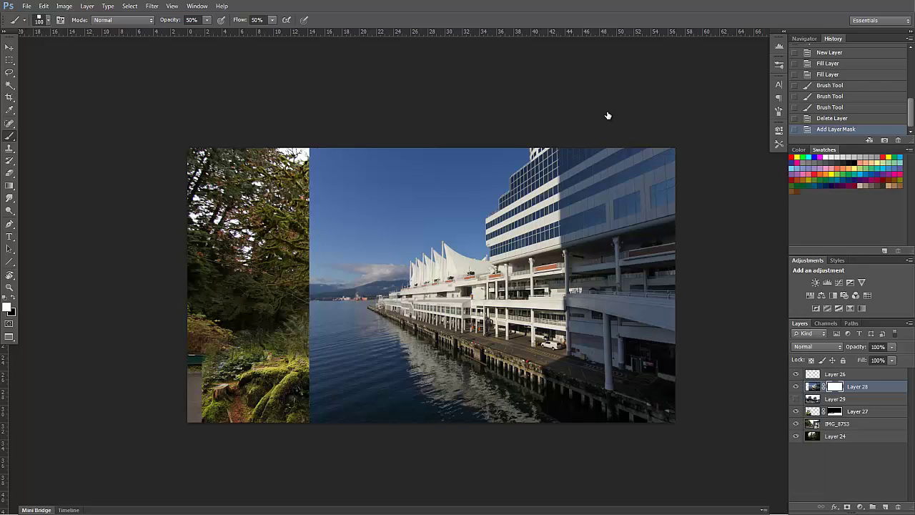
pyautogui.press('g')
pyautogui.hotkey('ctrl', 'alt', 'z')
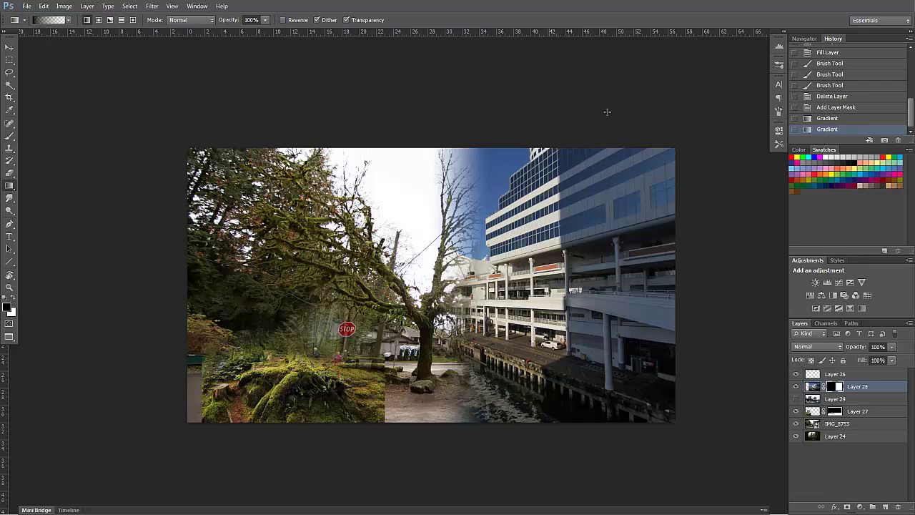
pyautogui.hotkey('ctrl', 'alt', 'z')
pyautogui.hotkey('ctrl', 'shift', 'z')
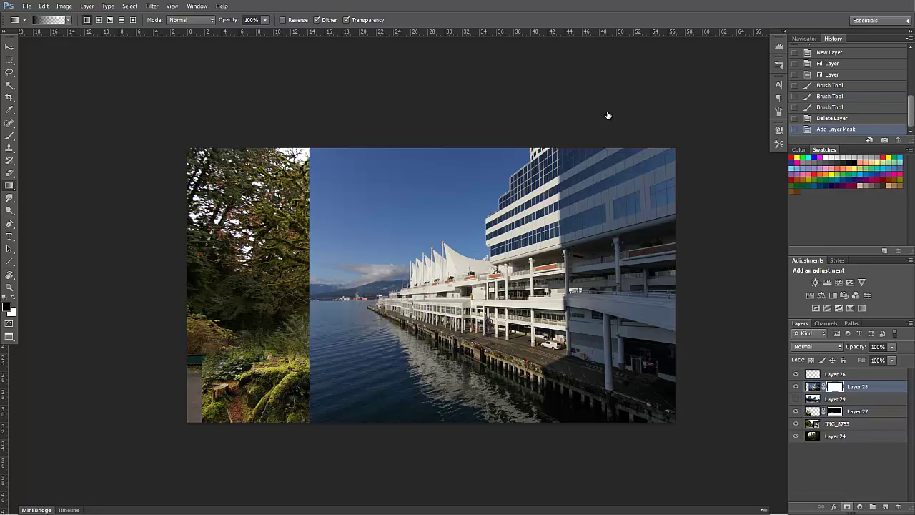
# - Paint black vertical chalk strokes on the Layer 28 mask to hide the blue sky and the photo's left edge
pyautogui.press('b')
pyautogui.moveTo(415, 149)
pyautogui.mouseDown()
pyautogui.moveTo(408, 211)
pyautogui.moveTo(419, 211)
pyautogui.mouseUp()
pyautogui.moveTo(450, 150); pyautogui.dragTo(461, 221)
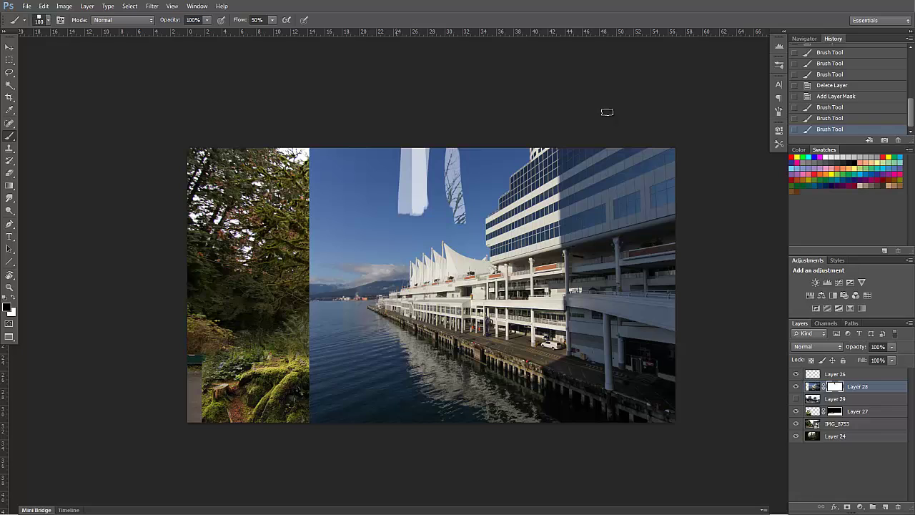
pyautogui.moveTo(396, 149); pyautogui.dragTo(395, 218)
pyautogui.moveTo(361, 149); pyautogui.dragTo(363, 205)
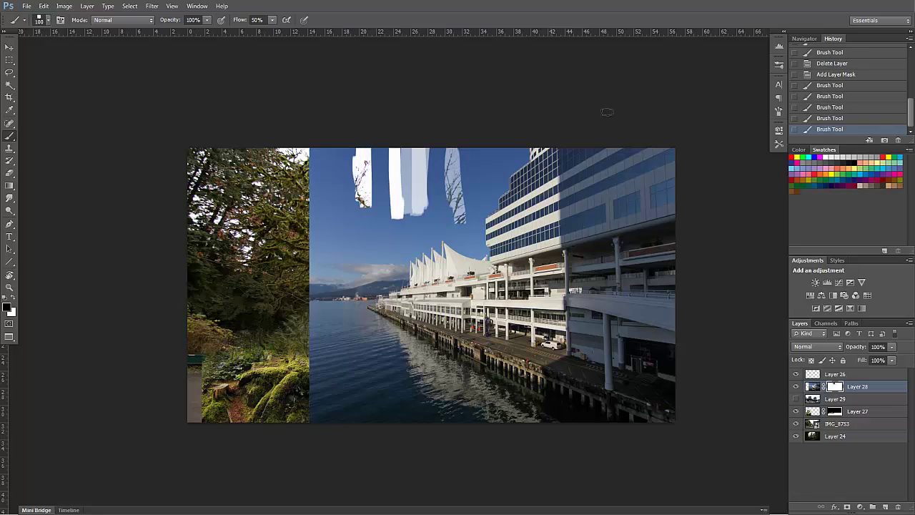
pyautogui.moveTo(322, 153)
pyautogui.mouseDown()
pyautogui.moveTo(322, 307)
pyautogui.moveTo(361, 160)
pyautogui.moveTo(386, 243)
pyautogui.moveTo(322, 361)
pyautogui.mouseUp()
# - Disable and re-enable the Layer 28 mask repeatedly to compare the photo with and without masking
pyautogui.keyDown('shift'); pyautogui.click(834, 386); pyautogui.keyUp('shift')
pyautogui.keyDown('shift'); pyautogui.click(835, 385); pyautogui.keyUp('shift')
pyautogui.keyDown('shift'); pyautogui.click(835, 385); pyautogui.keyUp('shift')
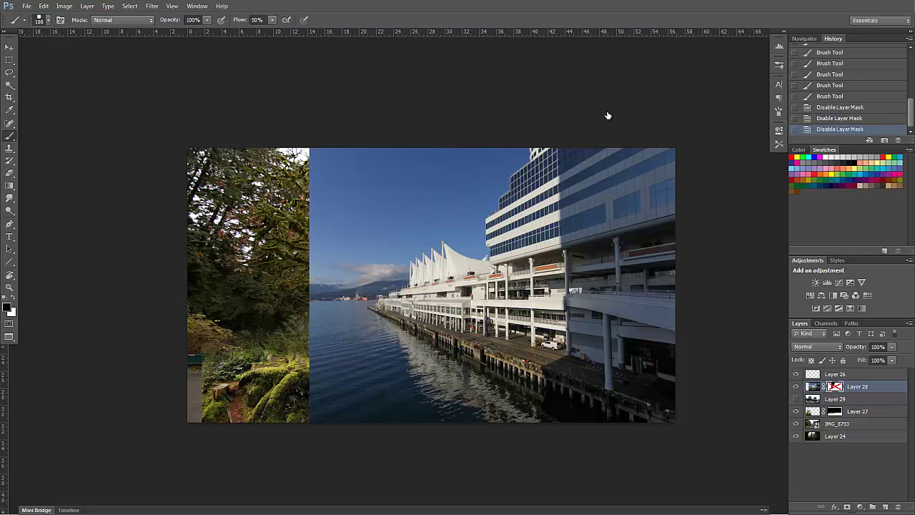
pyautogui.keyDown('shift'); pyautogui.click(835, 386); pyautogui.keyUp('shift')
pyautogui.keyDown('shift'); pyautogui.click(835, 386); pyautogui.keyUp('shift')
pyautogui.keyDown('shift'); pyautogui.click(834, 386); pyautogui.keyUp('shift')
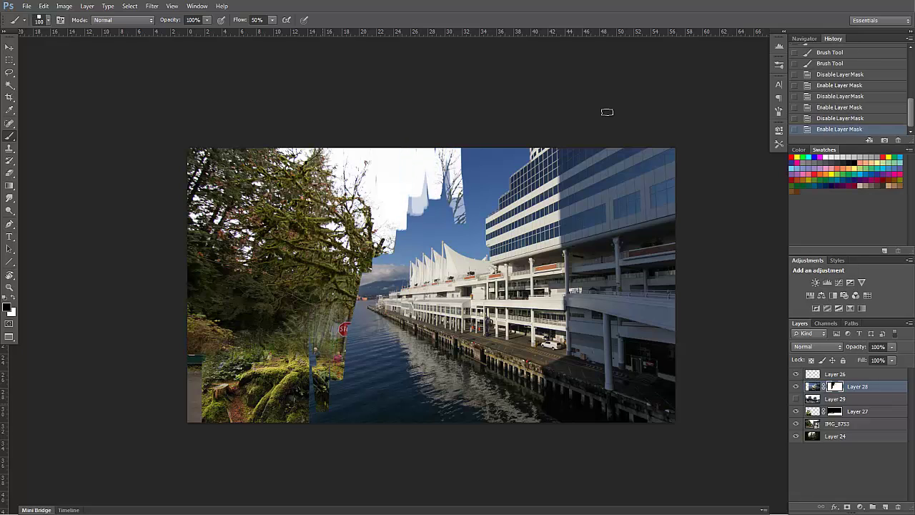
# - Fade the left side of Layer 28 into the tree photo with horizontal mask gradients and compare it with the mask disabled
pyautogui.click(606, 112)
pyautogui.press('g')
pyautogui.moveTo(336, 286); pyautogui.dragTo(491, 286)
pyautogui.moveTo(457, 286); pyautogui.dragTo(498, 286)
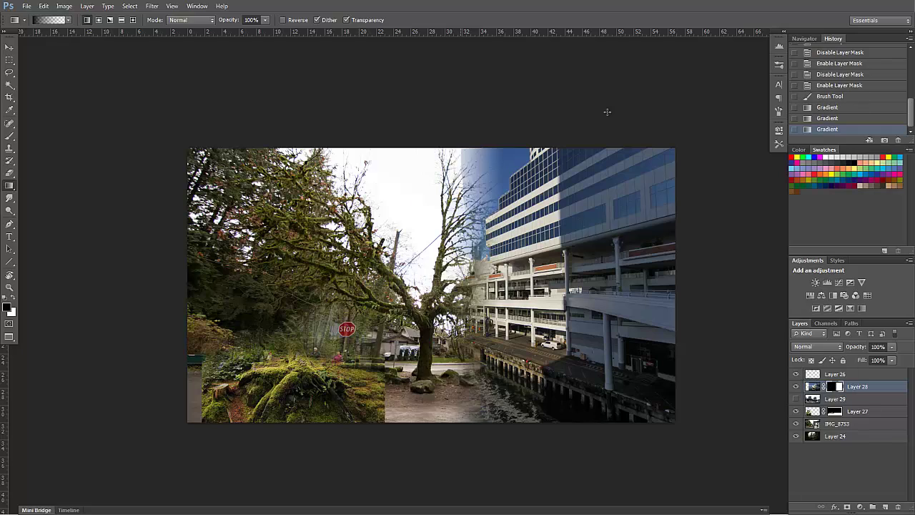
pyautogui.keyDown('shift'); pyautogui.click(834, 386); pyautogui.keyUp('shift')
pyautogui.keyDown('shift'); pyautogui.click(835, 386); pyautogui.keyUp('shift')
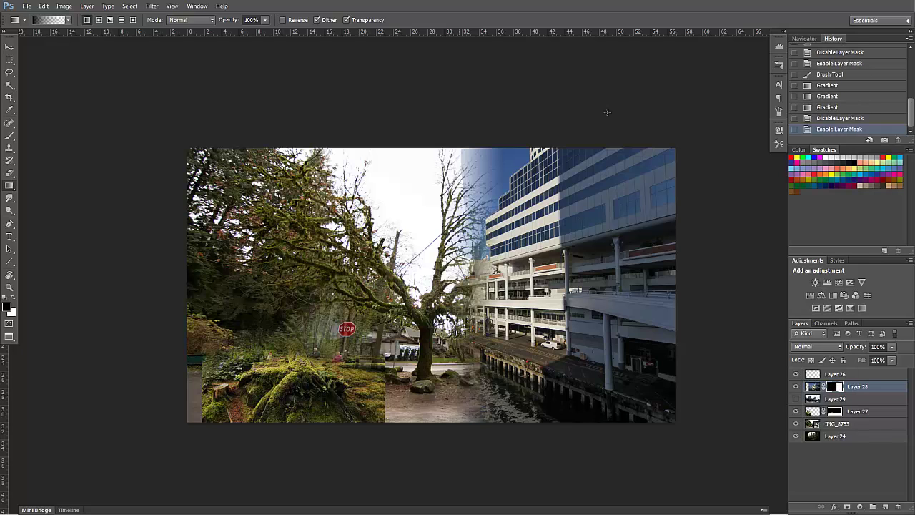
# - Brush out the remaining blue sky beside the building and the blend edge down to the water on the Layer 28 mask
pyautogui.press('b')
pyautogui.moveTo(521, 150); pyautogui.dragTo(502, 169)
pyautogui.moveTo(502, 175)
pyautogui.mouseDown()
pyautogui.moveTo(486, 197)
pyautogui.moveTo(474, 163)
pyautogui.moveTo(461, 357)
pyautogui.moveTo(475, 418)
pyautogui.mouseUp()
# - Tint the Layer 28 building green with Curves, adjusting RGB, green, red and blue, with the blue point at input 135, output 112
pyautogui.hotkey('ctrl', 'm')
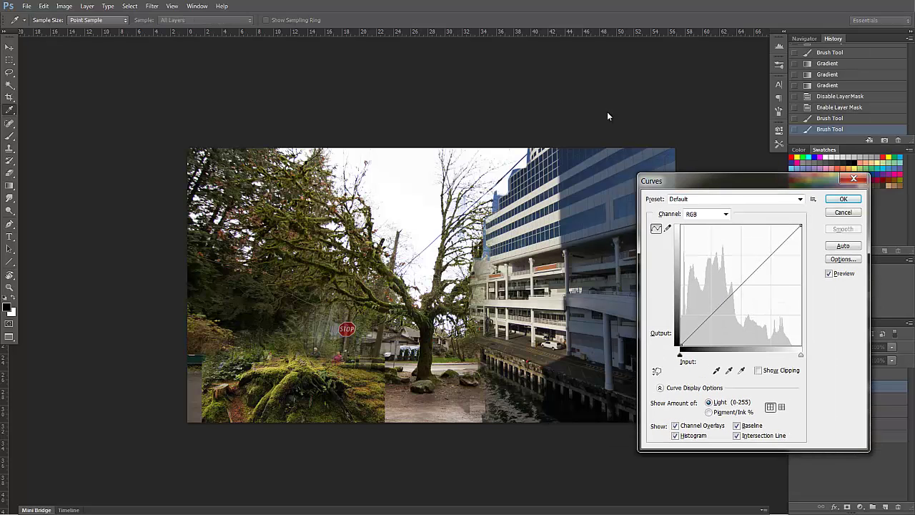
pyautogui.moveTo(741, 285)
pyautogui.mouseDown()
pyautogui.moveTo(734, 282)
pyautogui.moveTo(743, 293)
pyautogui.mouseUp()
pyautogui.click(724, 214)
pyautogui.click(704, 244)
pyautogui.click(725, 213)
pyautogui.click(696, 234)
pyautogui.click(725, 214)
pyautogui.click(697, 254)
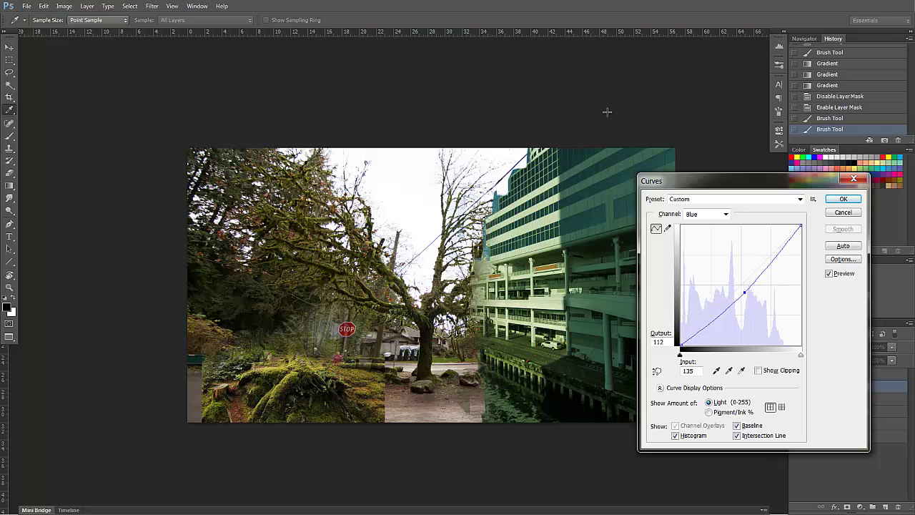
pyautogui.press('Return')
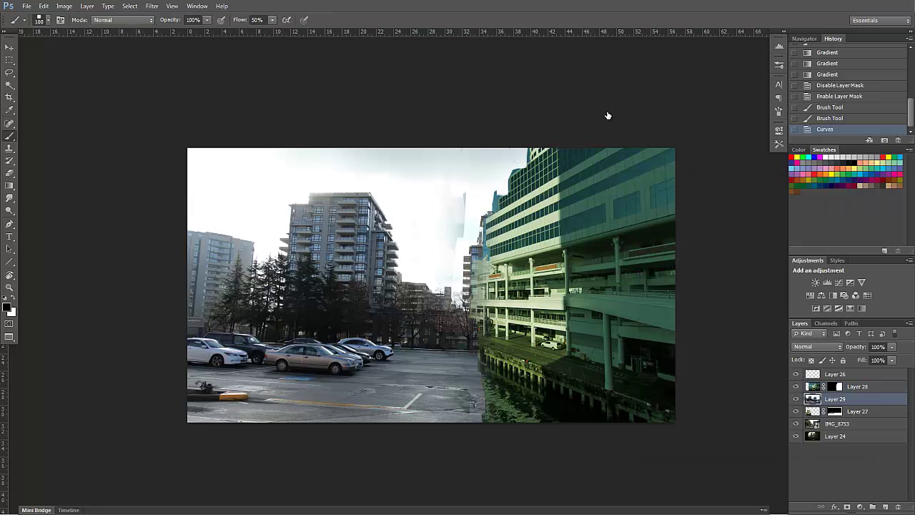
# - Fade the lower part of the Layer 28 building with a mask gradient, and move Layer 29 beneath IMG_8753, hiding the latter
pyautogui.press('g')
pyautogui.moveTo(834, 400); pyautogui.dragTo(834, 428)
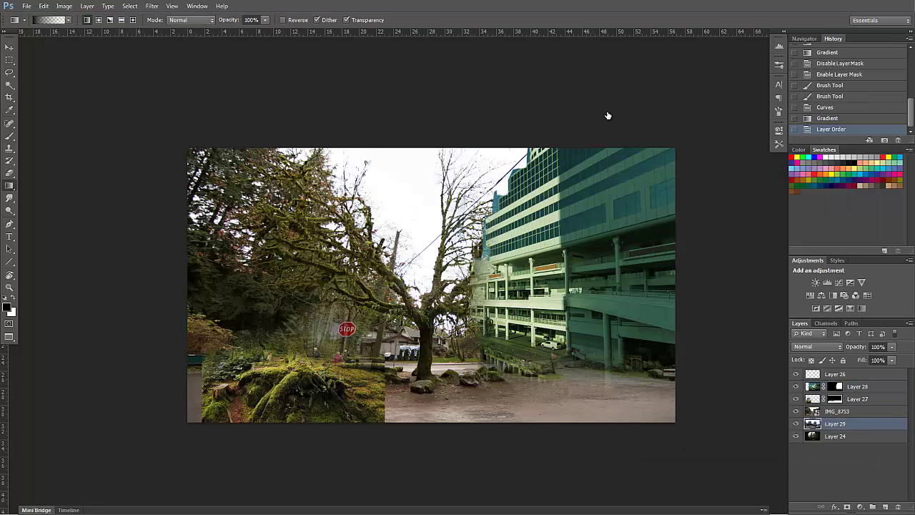
pyautogui.click(796, 410)
# - Add a layer mask with a vertical gradient to the Layer 29 parking lot photo, and merge all the photo layers into one
pyautogui.moveTo(421, 315); pyautogui.dragTo(421, 357)
pyautogui.hotkey('ctrl', 'z')
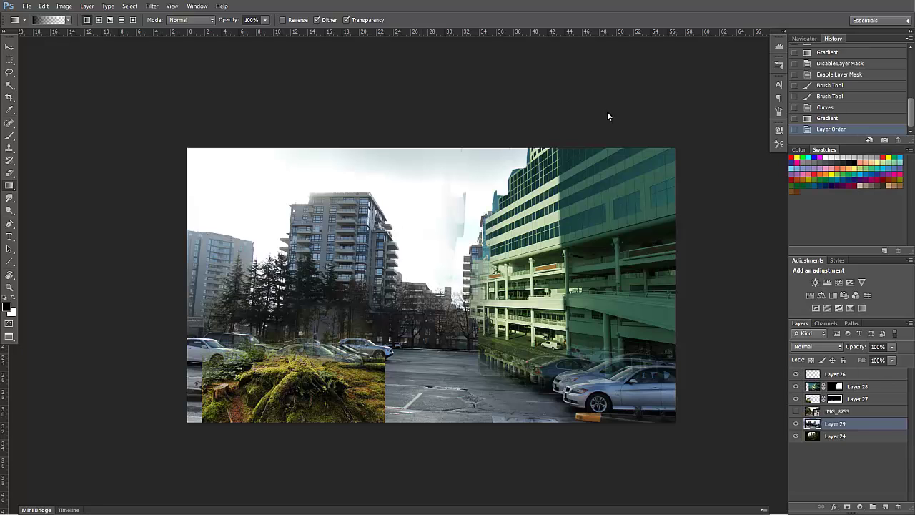
pyautogui.click(846, 506)
pyautogui.moveTo(421, 321); pyautogui.dragTo(421, 365)
pyautogui.click(795, 411)
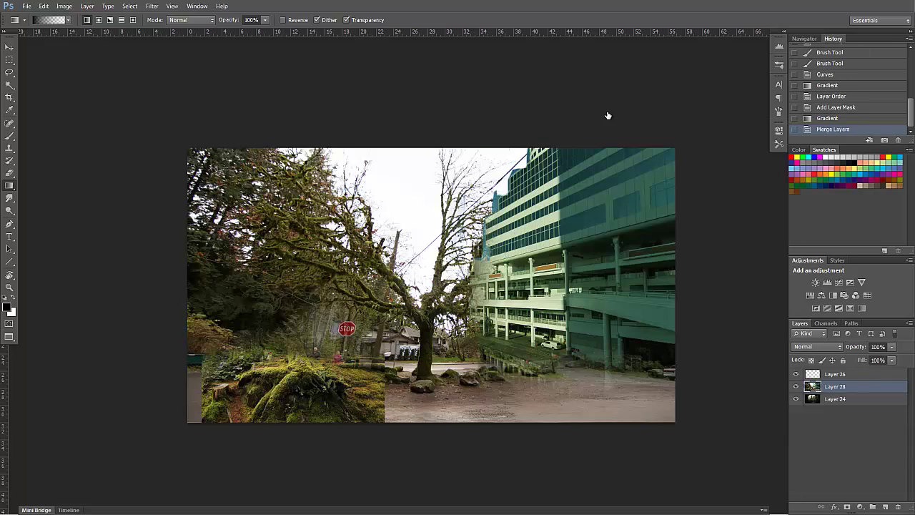
# - Place the merged photo layer beneath a hidden Layer 24 and load the square chalk brush preset
pyautogui.click(796, 386)
pyautogui.press('b')
pyautogui.click(796, 385)
pyautogui.click(778, 143)
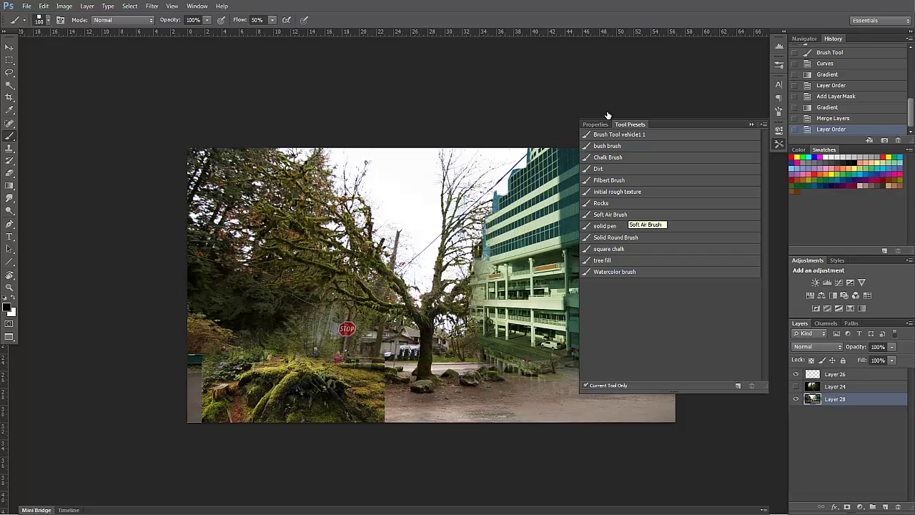
pyautogui.click(609, 249)
pyautogui.click(778, 143)
# - Try square chalk dabs in colours sampled from the merged photo
pyautogui.keyDown('alt'); pyautogui.click(580, 365); pyautogui.keyUp('alt')
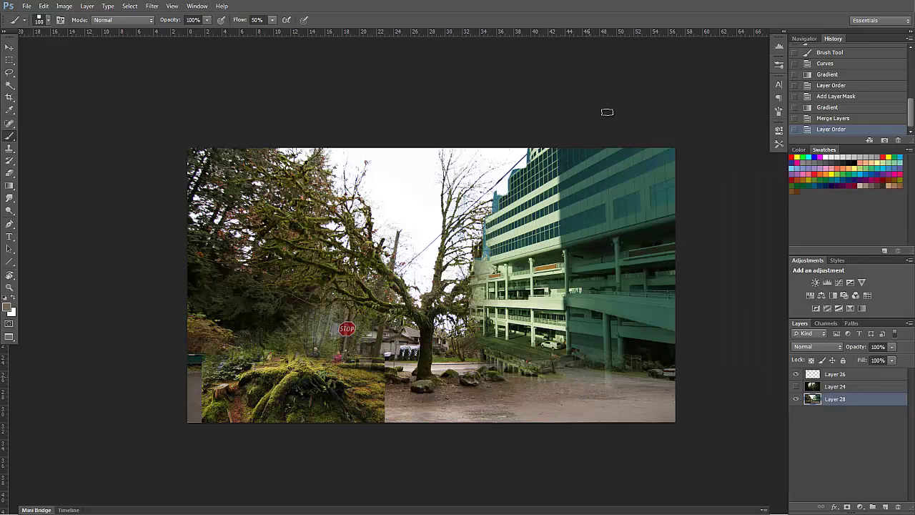
pyautogui.click(580, 365)
pyautogui.hotkey('ctrl', 'z')
pyautogui.click(555, 255)
pyautogui.hotkey('ctrl', 'z')
pyautogui.press('d')
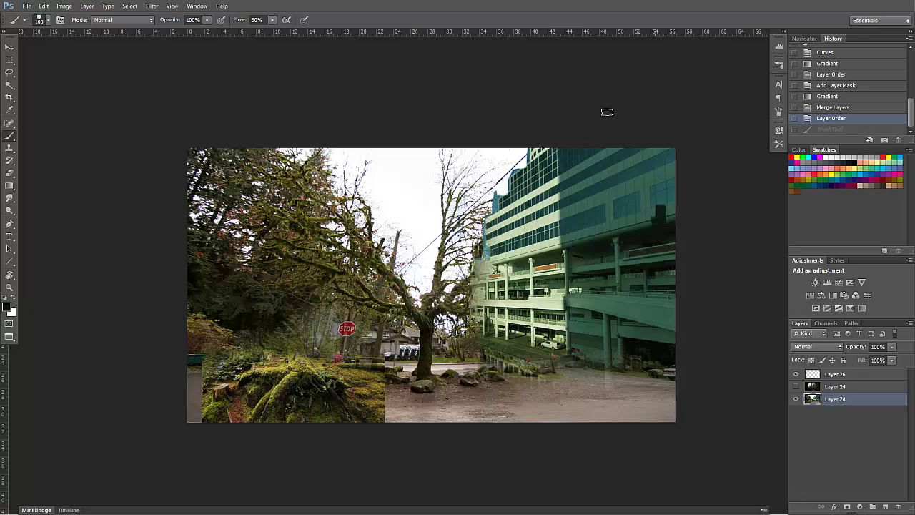
# - Hide Layer 26 and show Layer 24 to examine the painted buildings at the centre of the scene
pyautogui.click(795, 374)
pyautogui.click(796, 386)
pyautogui.press('z')
pyautogui.click(472, 280)
pyautogui.moveTo(506, 283); pyautogui.dragTo(606, 111)
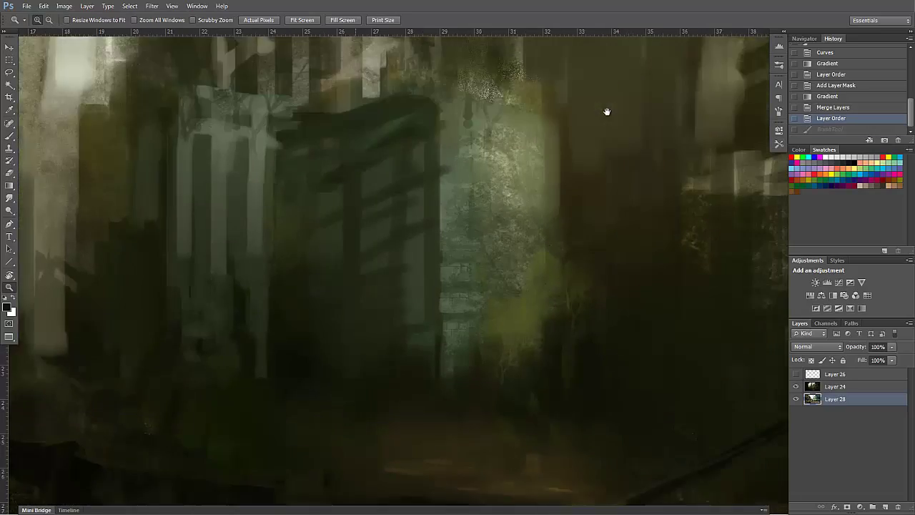
# - Examine the painted buildings across the scene up close, and the whole composition at reduced size
pyautogui.moveTo(535, 214); pyautogui.dragTo(150, 215)
pyautogui.moveTo(493, 143); pyautogui.dragTo(457, 390)
pyautogui.moveTo(128, 165); pyautogui.dragTo(700, 464)
pyautogui.moveTo(42, 458); pyautogui.dragTo(537, 86)
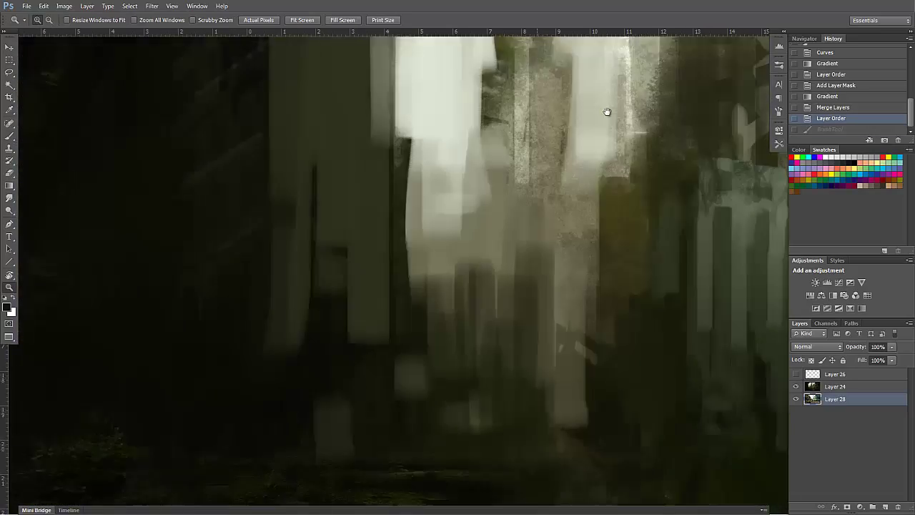
pyautogui.moveTo(629, 422); pyautogui.dragTo(229, 114)
pyautogui.moveTo(714, 379); pyautogui.dragTo(419, 389)
pyautogui.scroll(-5, 591, 393)
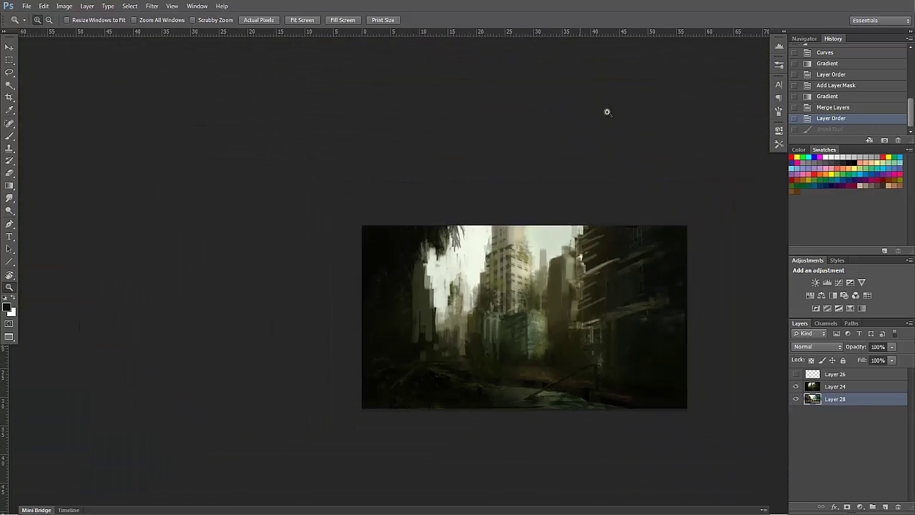
pyautogui.moveTo(579, 321); pyautogui.dragTo(385, 300)
pyautogui.scroll(-3, 426, 304)
pyautogui.scroll(1, 436, 295)
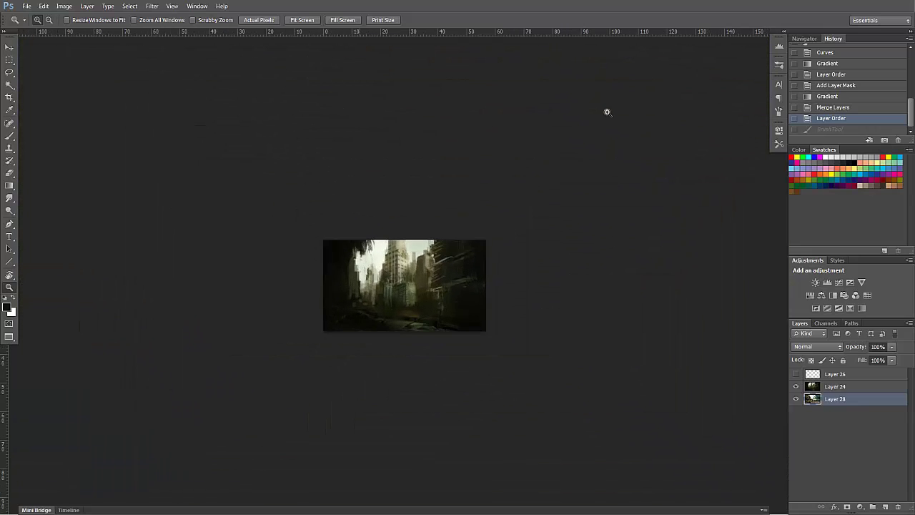
pyautogui.hotkey('ctrl', '+')
pyautogui.keyDown('alt'); pyautogui.click(607, 112); pyautogui.keyUp('alt')
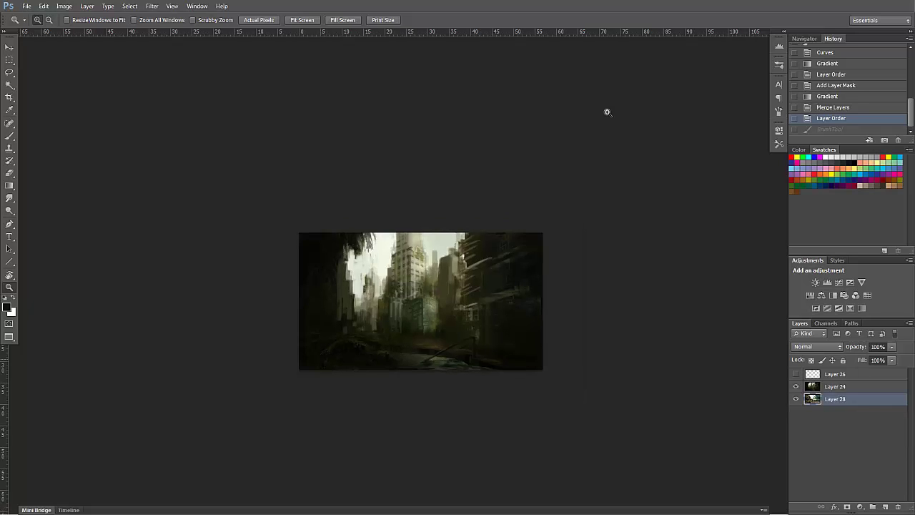
pyautogui.click(607, 112)
pyautogui.click(607, 112)
# - Hide Layer 24 and paint square chalk strokes in sampled dark olive tones over the merged photo's lower left edge
pyautogui.press('b')
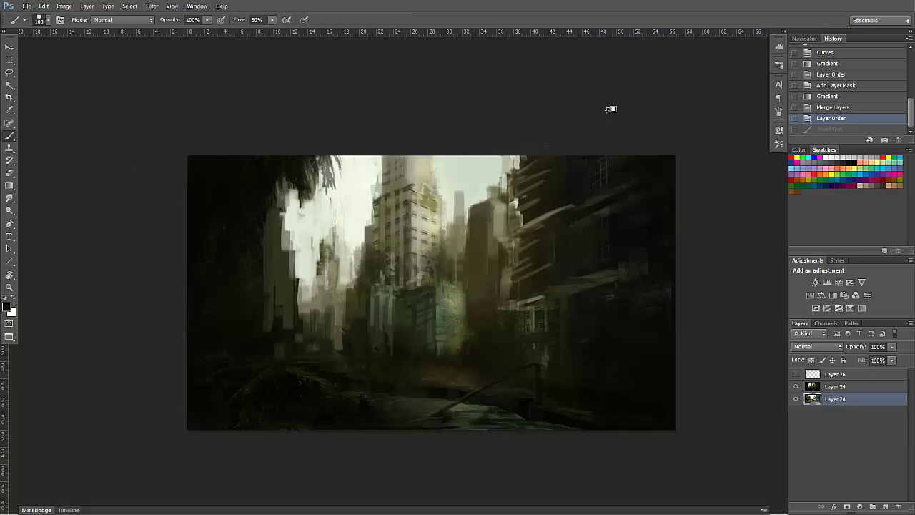
pyautogui.hotkey('ctrl', 's')
pyautogui.hotkey('ctrl', 'z')
pyautogui.hotkey('ctrl', 'z')
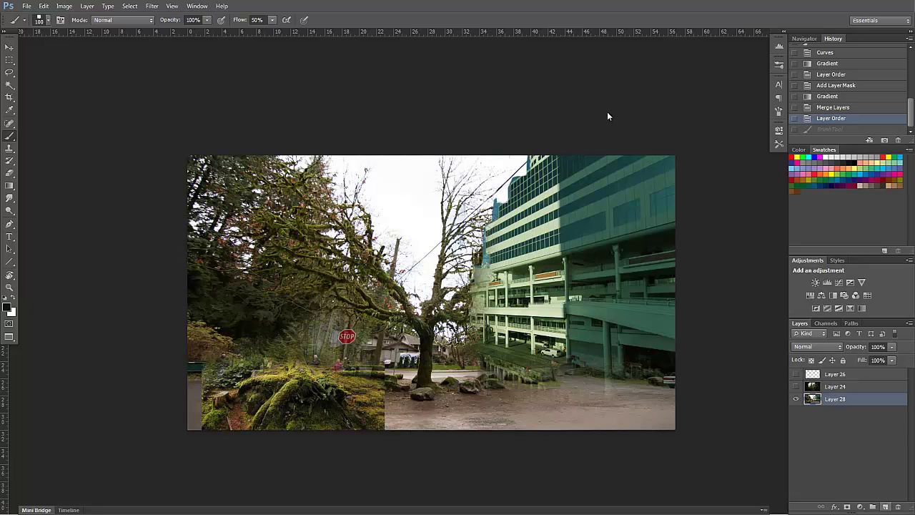
pyautogui.moveTo(197, 341); pyautogui.dragTo(196, 424)
pyautogui.moveTo(200, 315); pyautogui.dragTo(221, 356)
pyautogui.moveTo(199, 315); pyautogui.dragTo(192, 425)
pyautogui.hotkey('ctrl', 'shift', 'z')
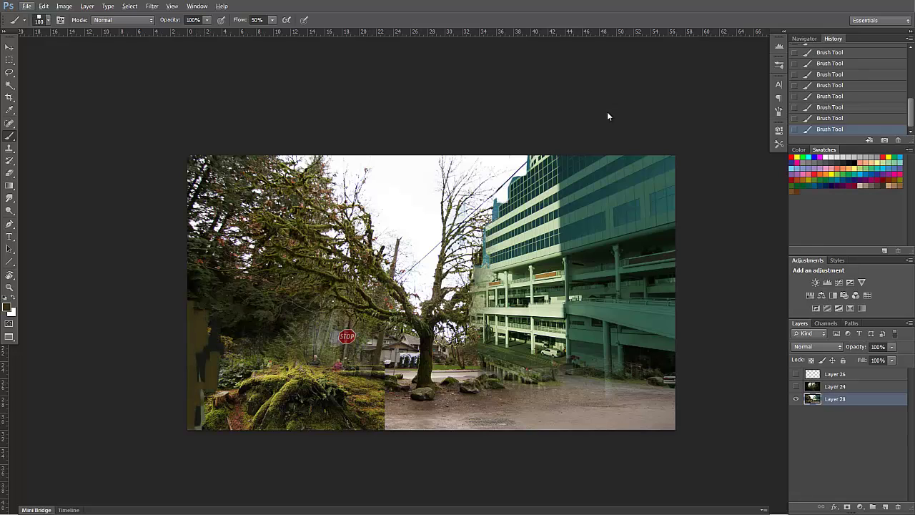
pyautogui.click(779, 144)
pyautogui.keyDown('alt'); pyautogui.click(211, 347); pyautogui.keyUp('alt')
pyautogui.moveTo(218, 330)
pyautogui.mouseDown()
pyautogui.moveTo(218, 359)
pyautogui.moveTo(196, 356)
pyautogui.mouseUp()
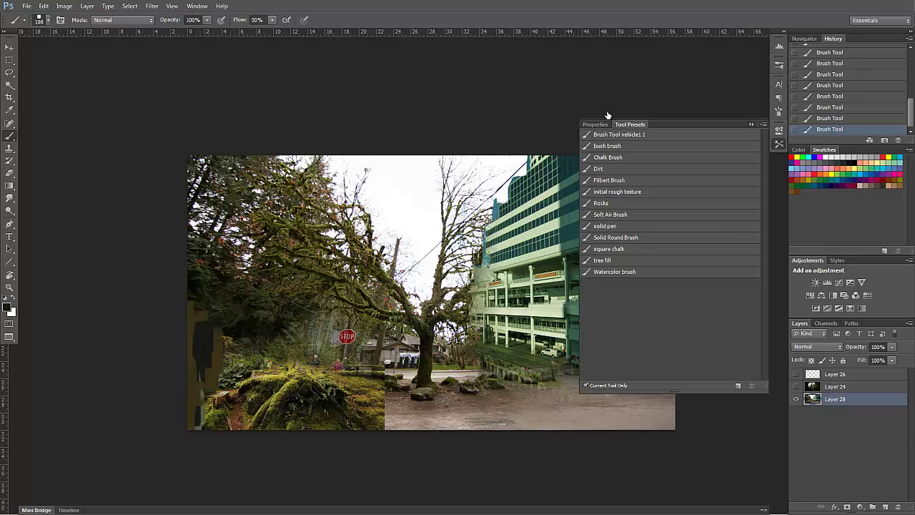
# - Try stamping dark trees across the road and parking building with the tree fill brush at 100% opacity and flow
pyautogui.click(602, 260)
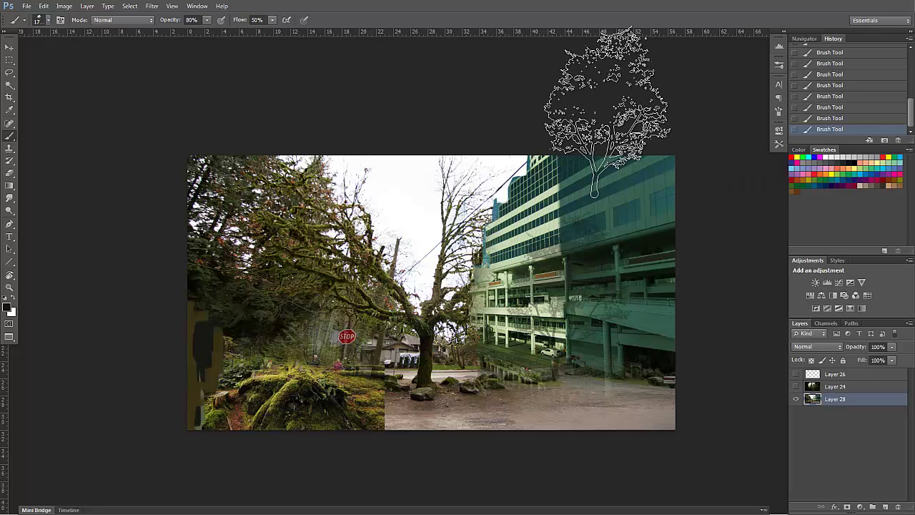
pyautogui.hotkey('ctrl', 'z')
pyautogui.hotkey('shift', '0')
pyautogui.click(598, 297)
pyautogui.click(498, 325)
pyautogui.click(425, 346)
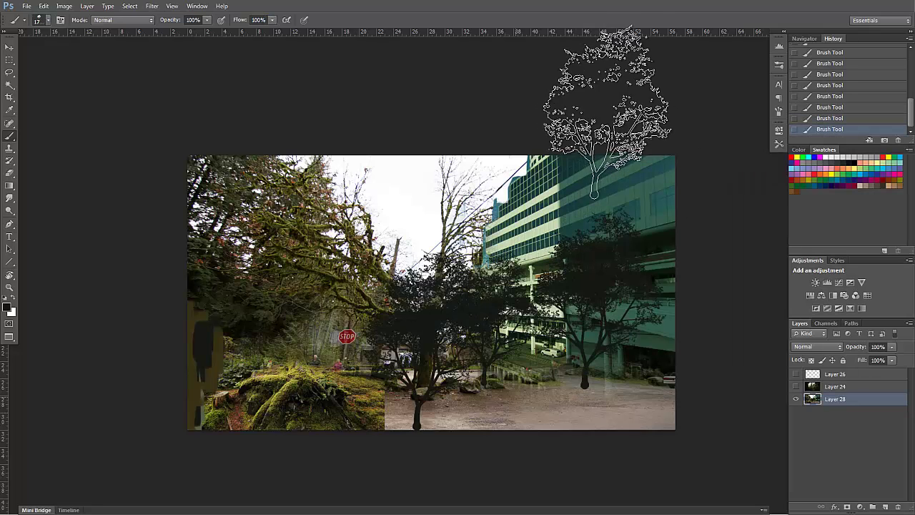
pyautogui.hotkey('ctrl', 'alt', 'z')
pyautogui.hotkey('ctrl', 'alt', 'z')
pyautogui.hotkey('ctrl', 'alt', 'z')
pyautogui.click(429, 369)
pyautogui.hotkey('ctrl', 'alt', 'z')
pyautogui.hotkey('ctrl', 'alt', 'z')
# - Reload the tree fill preset, enlarge the brush, and stamp sampled dark foliage over the forest on the left
pyautogui.click(778, 143)
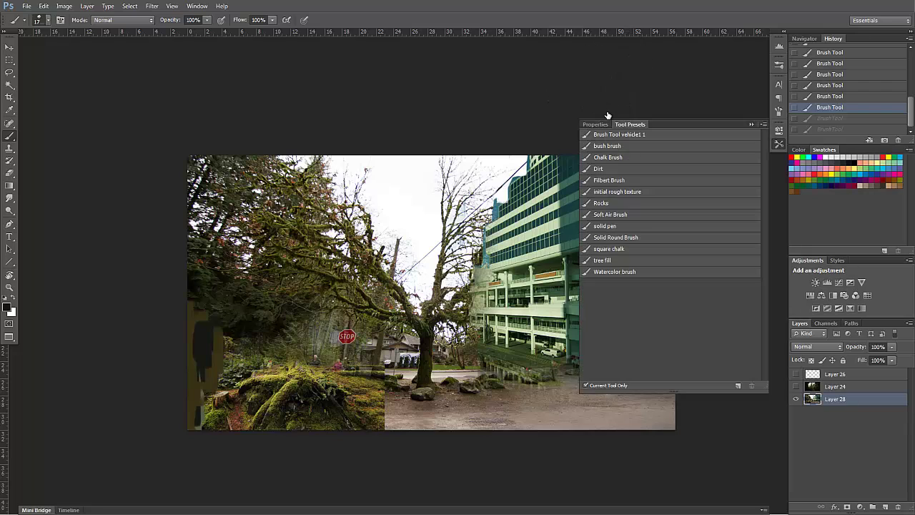
pyautogui.click(609, 214)
pyautogui.click(601, 261)
pyautogui.click(607, 116)
pyautogui.hotkey('ctrl', 'shift', 'z')
pyautogui.hotkey('ctrl', 'shift', 'z')
pyautogui.hotkey('ctrl', 'alt', 'z')
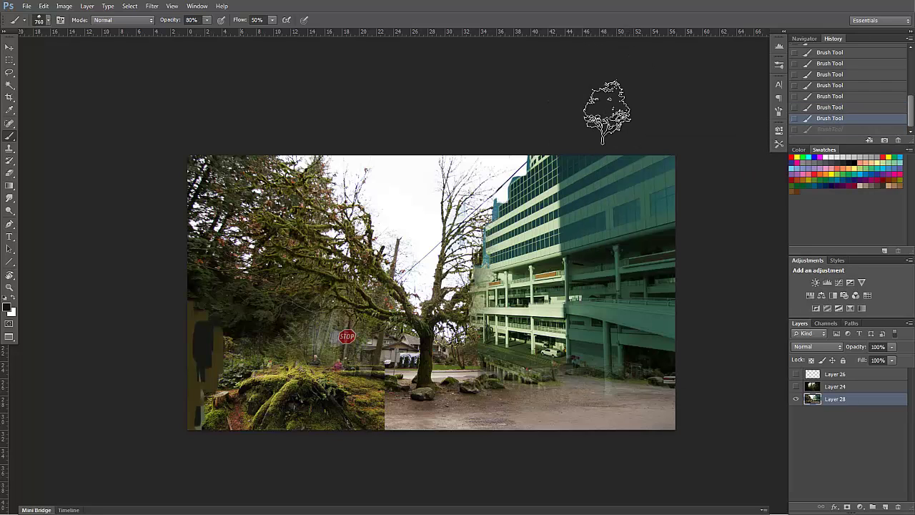
pyautogui.press(']')
pyautogui.press(']')
pyautogui.press(']')
pyautogui.press(']')
pyautogui.press(']')
pyautogui.press(']')
pyautogui.press(']')
pyautogui.keyDown('alt'); pyautogui.click(226, 299); pyautogui.keyUp('alt')
pyautogui.click(227, 278)
pyautogui.click(250, 213)
pyautogui.click(293, 307)
# - Stamp dark tree shapes over the right side of the parking building and the ground in the lower right corner
pyautogui.click(642, 404)
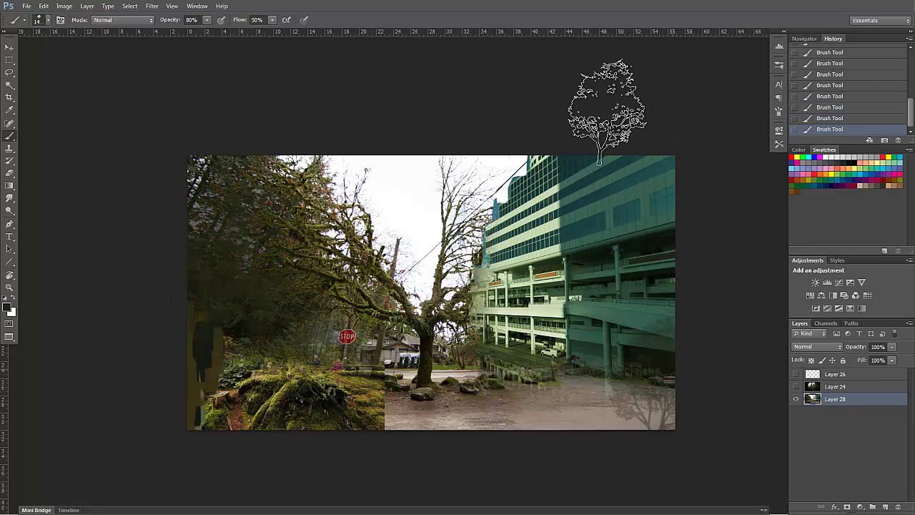
pyautogui.click(649, 404)
pyautogui.click(638, 225)
pyautogui.click(623, 335)
pyautogui.click(621, 201)
pyautogui.click(647, 409)
pyautogui.click(626, 413)
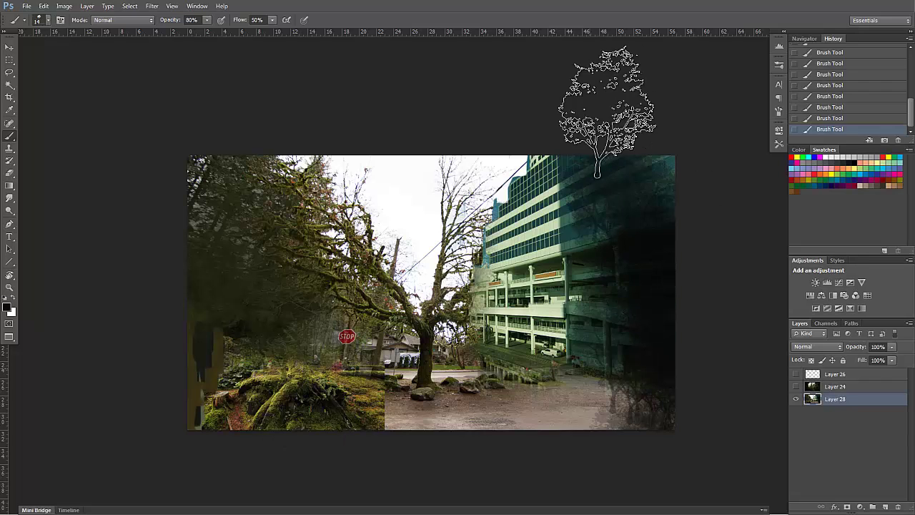
pyautogui.click(582, 376)
# - Add a new Multiply layer above Layer 28 and shade the parking building on it with the Soft Air Brush
pyautogui.click(884, 506)
pyautogui.click(816, 347)
pyautogui.click(800, 79)
pyautogui.click(778, 143)
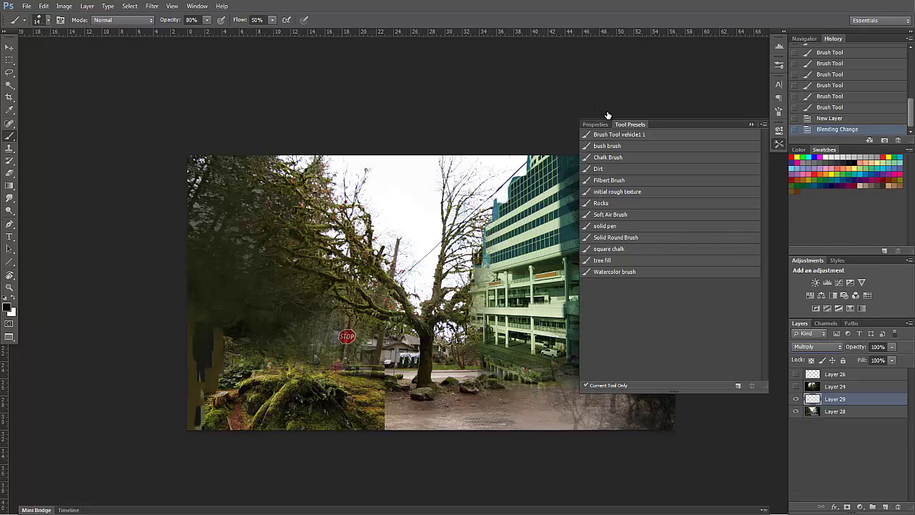
pyautogui.click(610, 214)
pyautogui.click(779, 143)
pyautogui.moveTo(485, 250); pyautogui.dragTo(487, 333)
pyautogui.keyDown('alt'); pyautogui.click(500, 403); pyautogui.keyUp('alt')
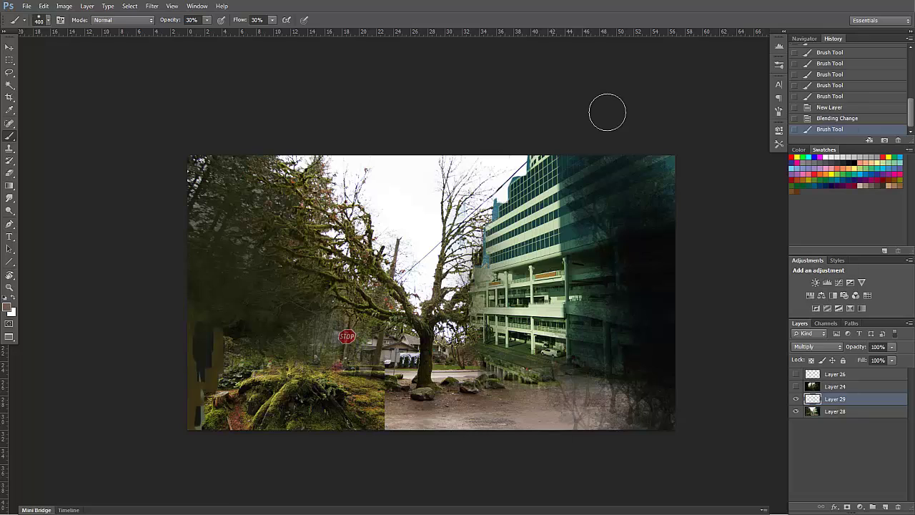
pyautogui.moveTo(553, 200); pyautogui.dragTo(553, 321)
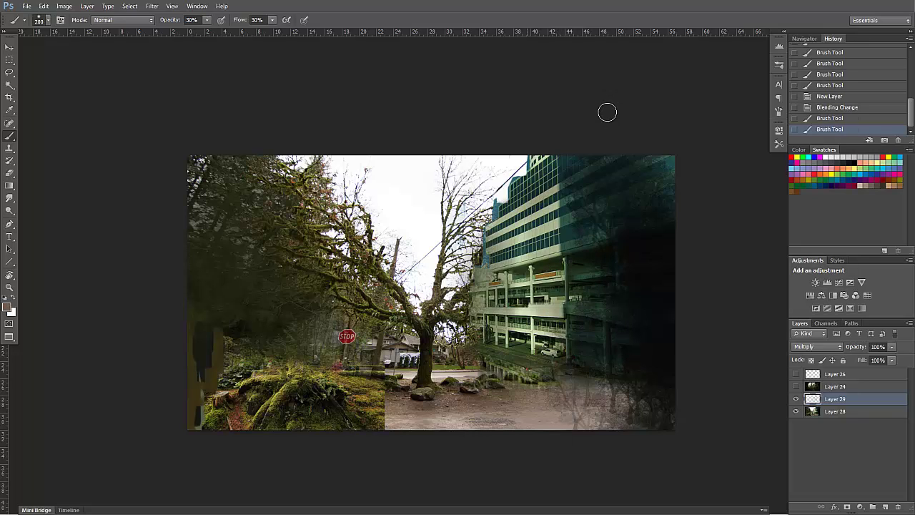
# - Darken the ground with a vertical gradient in the sampled reddish brown, rising from the canvas's lower edge
pyautogui.press('[')
pyautogui.press('g')
pyautogui.moveTo(431, 428); pyautogui.dragTo(432, 381)
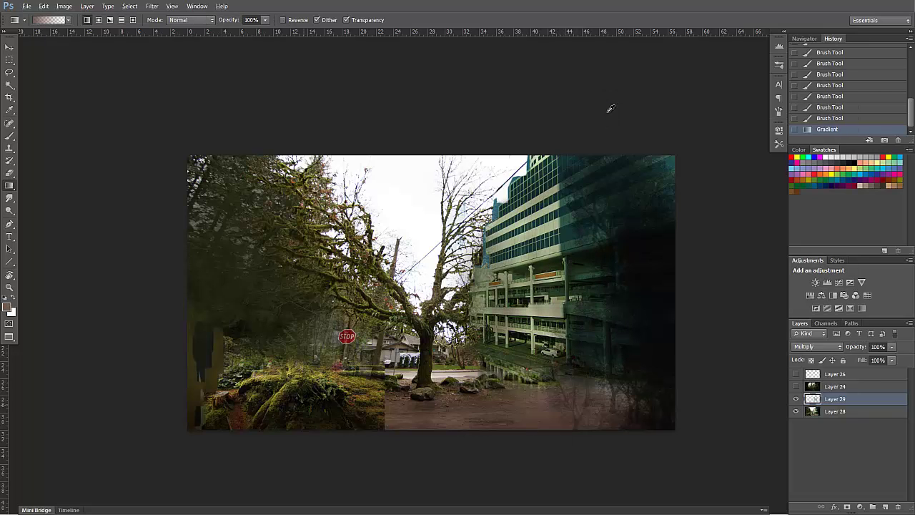
# - Reset the colours to default and darken both lower corners of the ground with soft black strokes
pyautogui.press('b')
pyautogui.press('d')
pyautogui.click(631, 394)
pyautogui.click(206, 413)
pyautogui.moveTo(250, 394); pyautogui.dragTo(222, 346)
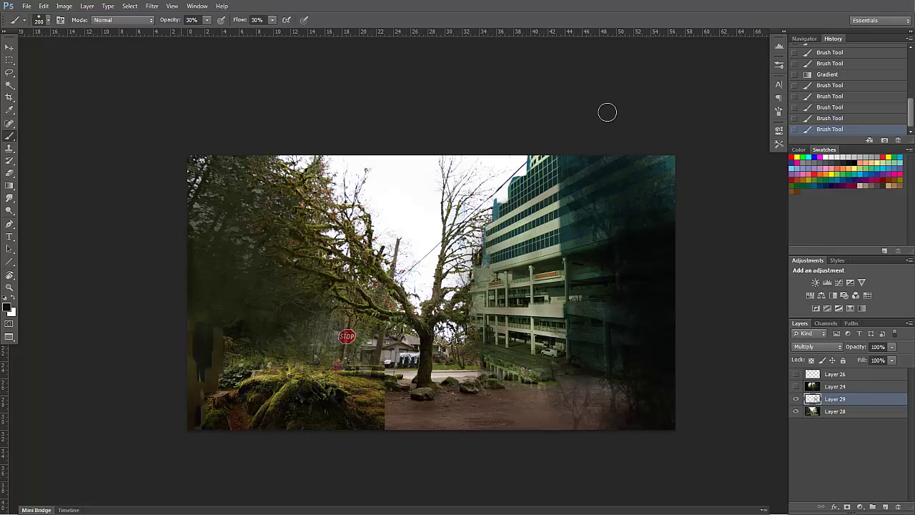
# - Shade the forest on the left and the upper part of the parking building with soft black strokes
pyautogui.moveTo(200, 165); pyautogui.dragTo(285, 262)
pyautogui.moveTo(261, 207); pyautogui.dragTo(200, 316)
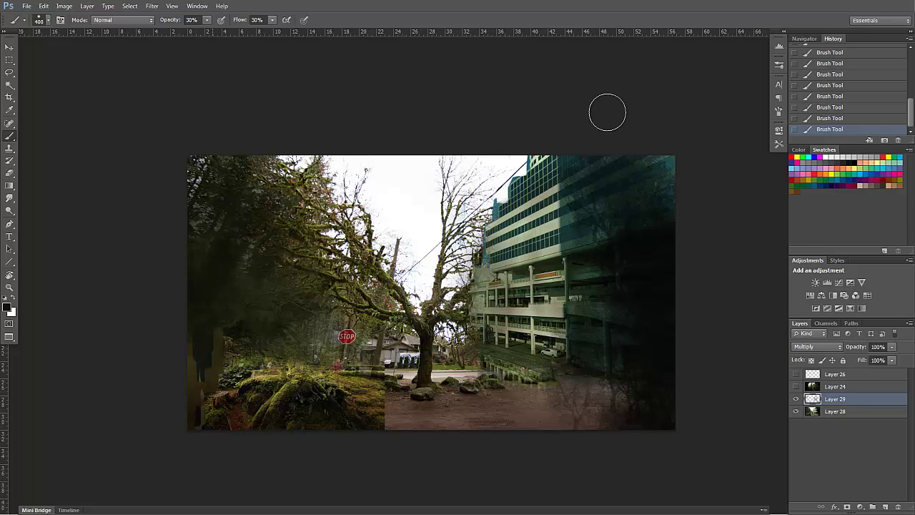
pyautogui.moveTo(315, 202)
pyautogui.mouseDown()
pyautogui.moveTo(303, 280)
pyautogui.moveTo(228, 371)
pyautogui.mouseUp()
pyautogui.moveTo(291, 343); pyautogui.dragTo(296, 306)
pyautogui.click(206, 181)
pyautogui.click(272, 176)
pyautogui.moveTo(555, 243); pyautogui.dragTo(572, 179)
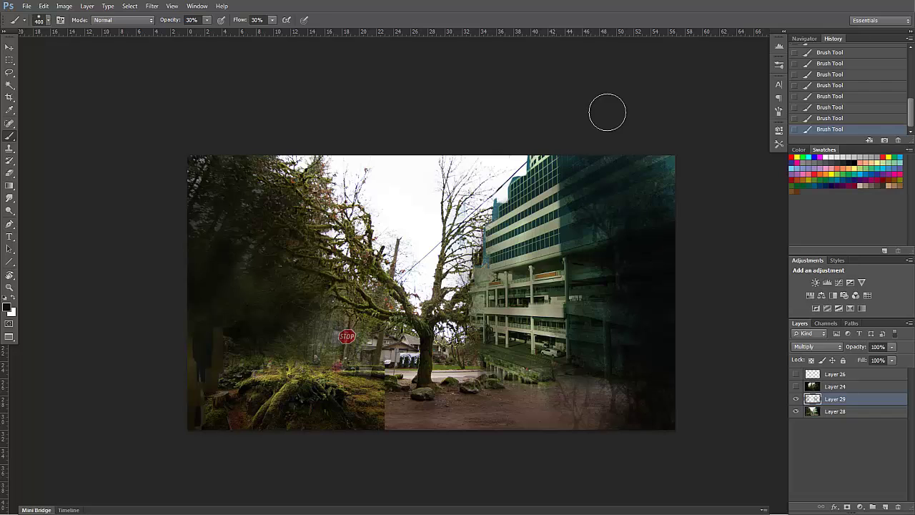
# - Compare the photo composite with the Layer 24 painting, and add a hidden new layer above Layer 29
pyautogui.click(796, 385)
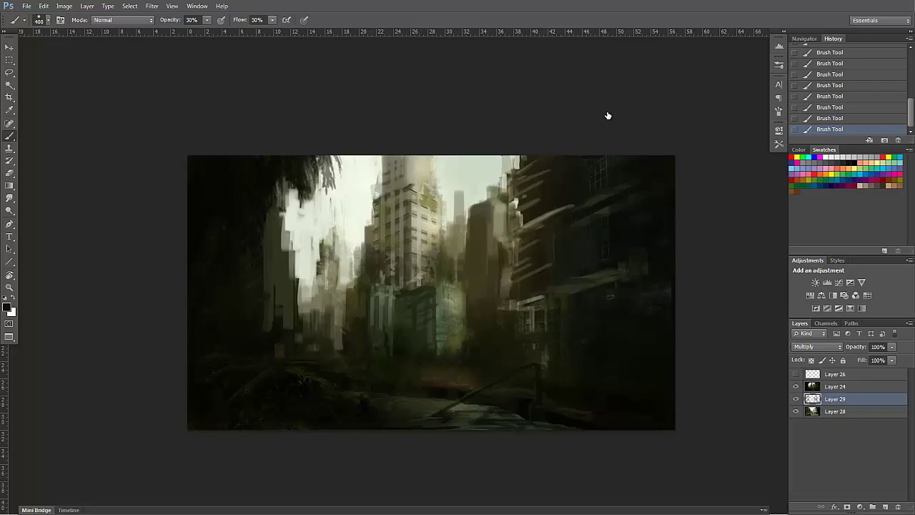
pyautogui.click(795, 386)
pyautogui.click(884, 506)
pyautogui.click(795, 386)
pyautogui.click(795, 398)
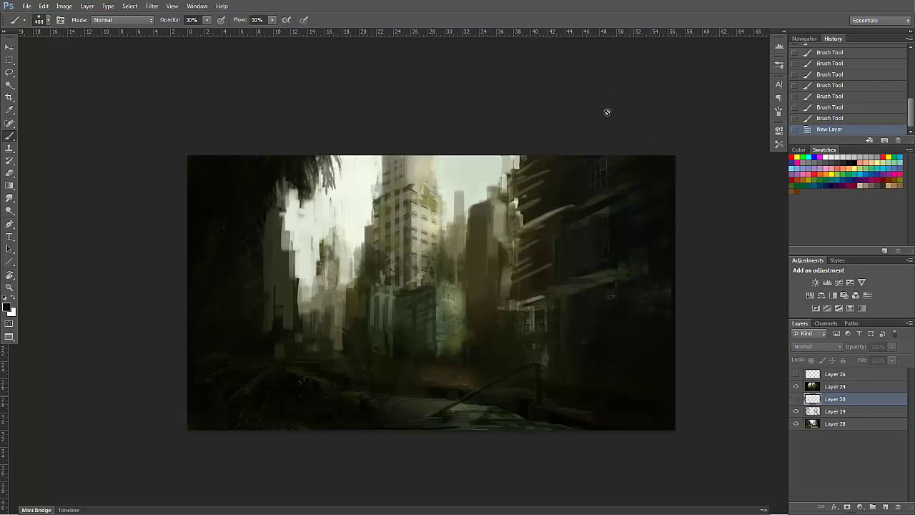
# - Place the IMG_8355 apartment tower photo, hide Layer 24, and distort the photo so it narrows towards the ground
pyautogui.moveTo(608, 118); pyautogui.dragTo(606, 109)
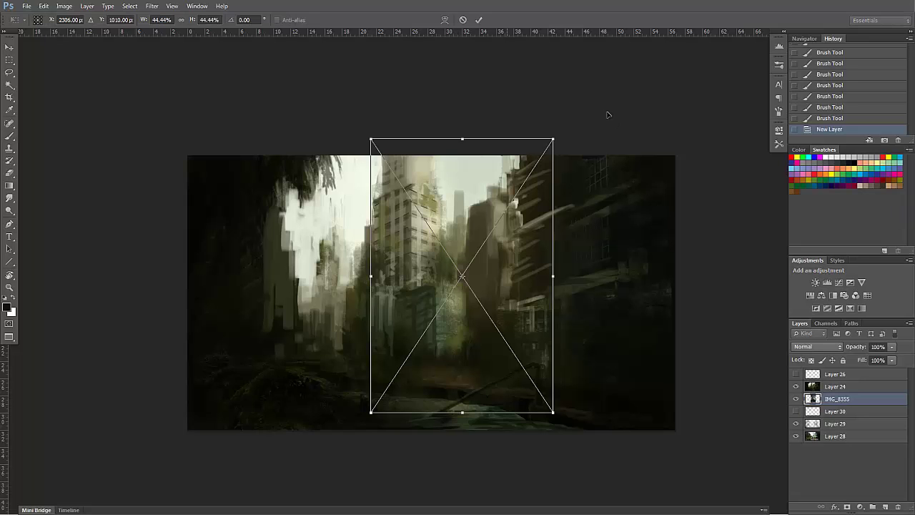
pyautogui.press('Return')
pyautogui.press('v')
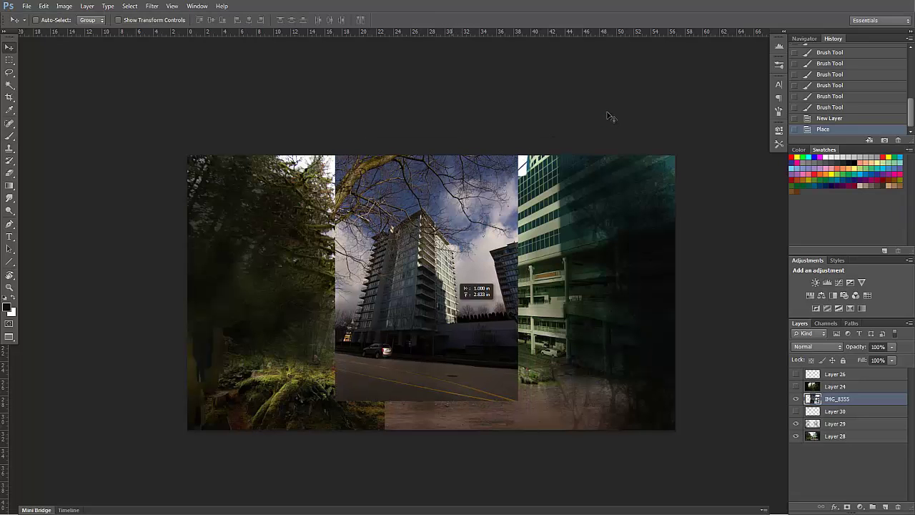
pyautogui.hotkey('ctrl', 't')
pyautogui.moveTo(336, 400); pyautogui.dragTo(367, 399)
pyautogui.moveTo(426, 399)
pyautogui.mouseDown()
pyautogui.moveTo(427, 434)
pyautogui.moveTo(426, 410)
pyautogui.mouseUp()
pyautogui.press('Return')
# - Merge the tower photo into a new blank layer, and cut and paste its tower area onto a separate layer
pyautogui.hotkey('ctrl', 'shift', 'alt', 'n')
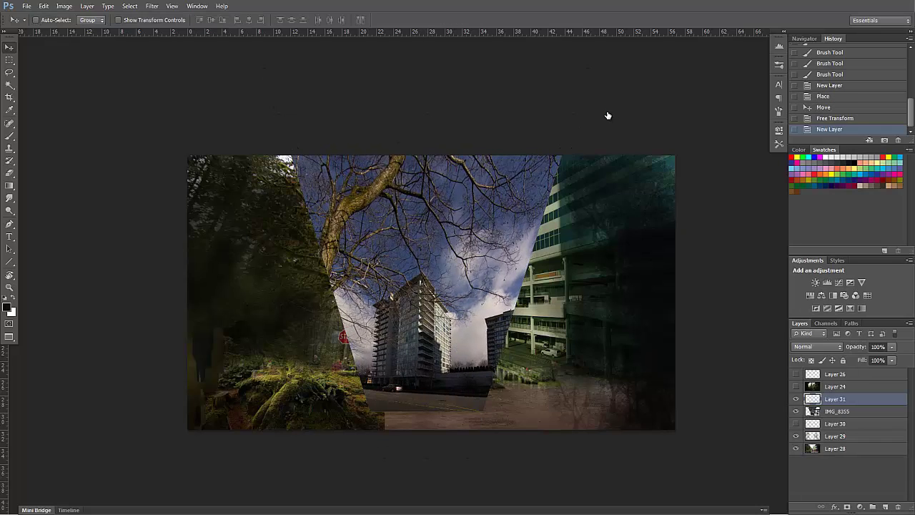
pyautogui.hotkey('ctrl', 'e')
pyautogui.press('m')
pyautogui.moveTo(350, 262); pyautogui.dragTo(527, 420)
pyautogui.hotkey('ctrl', 'x')
pyautogui.hotkey('ctrl', 'shift', 'alt', 'n')
pyautogui.hotkey('ctrl', 'v')
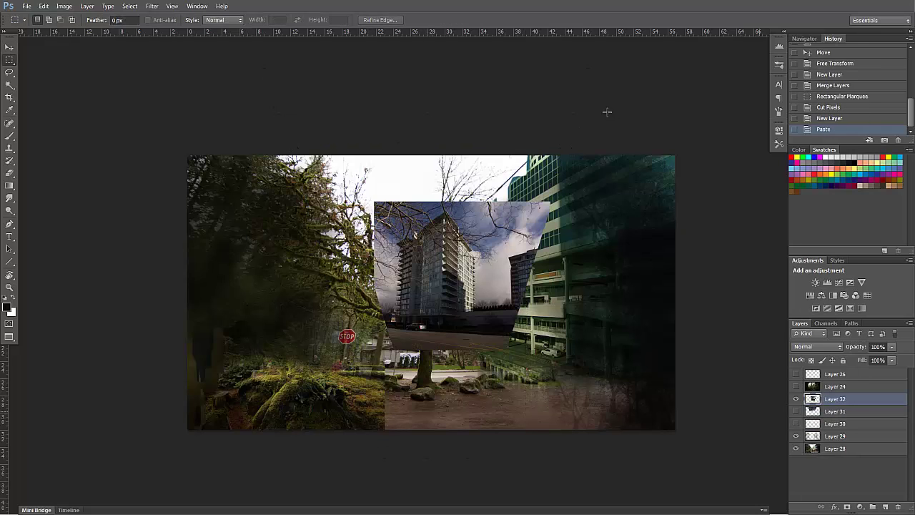
# - Enlarge and reposition the pasted tower, and delete the leftover Layer 31
pyautogui.hotkey('ctrl', 't')
pyautogui.moveTo(548, 202); pyautogui.dragTo(608, 149)
pyautogui.moveTo(495, 263); pyautogui.dragTo(495, 277)
pyautogui.press('Return')
pyautogui.press('Delete')
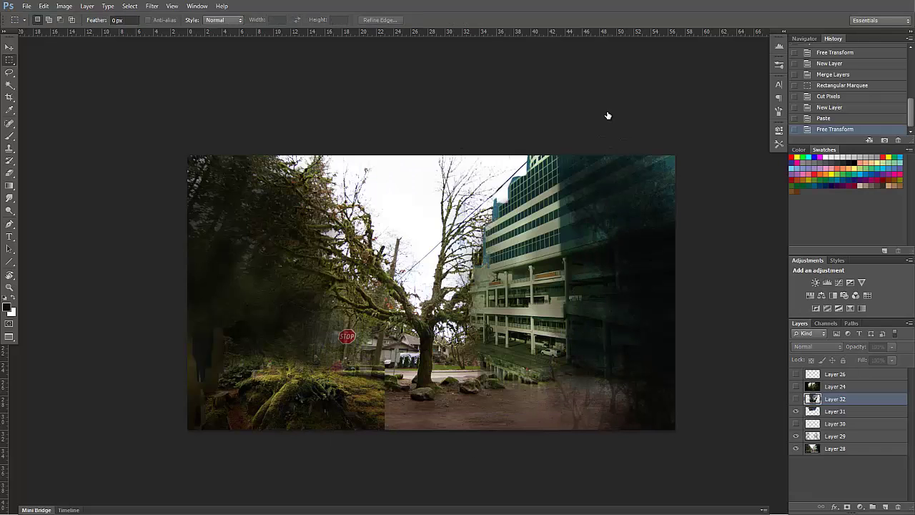
# - Move the visible Layer 32 directly above Layer 28 and add a layer mask to it
pyautogui.moveTo(835, 399); pyautogui.dragTo(835, 439)
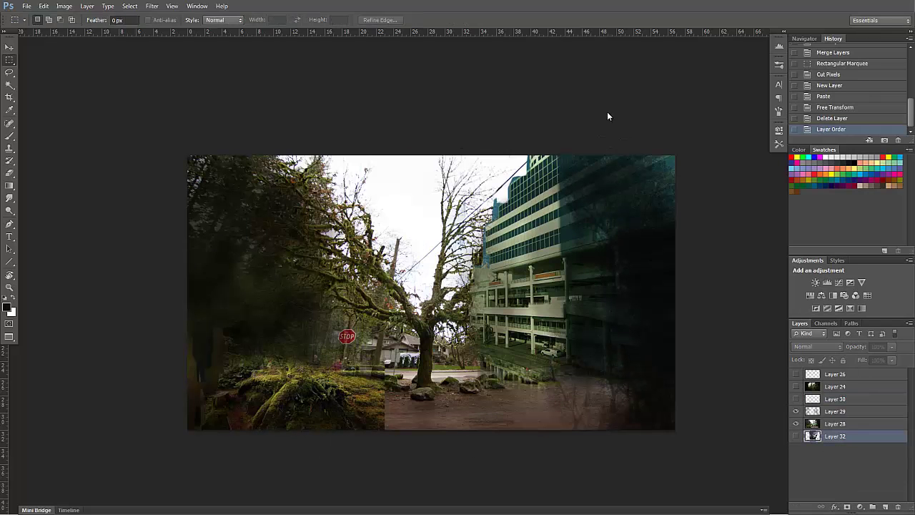
pyautogui.click(834, 423)
pyautogui.click(795, 435)
pyautogui.hotkey('alt', '[')
pyautogui.press('v')
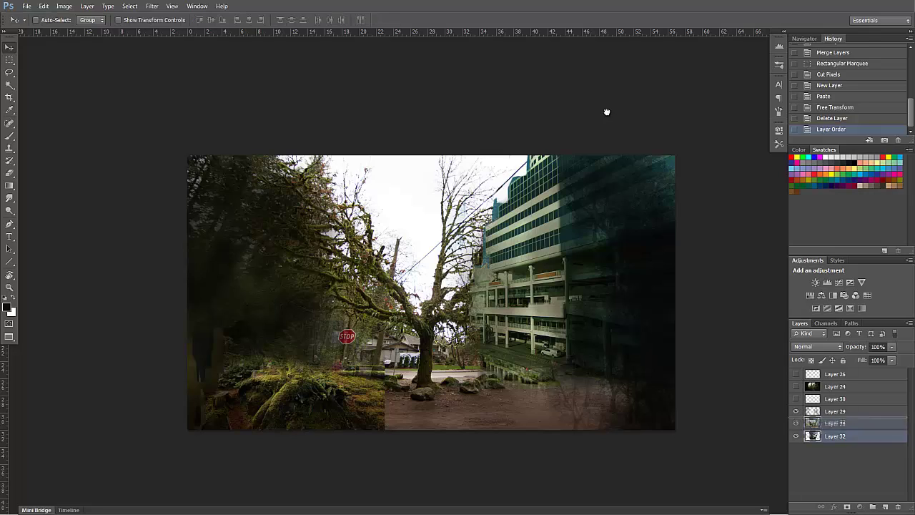
pyautogui.hotkey('ctrl', ']')
pyautogui.press('b')
pyautogui.press('e')
pyautogui.click(847, 507)
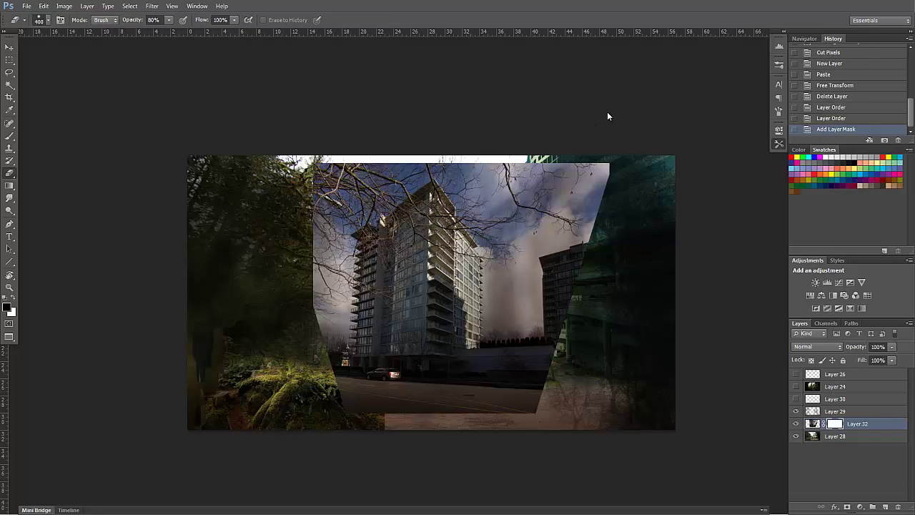
# - Load the square chalk preset and mask out the tower photo's left edge in black
pyautogui.press('b')
pyautogui.click(779, 144)
pyautogui.click(622, 249)
pyautogui.moveTo(350, 168); pyautogui.dragTo(346, 357)
pyautogui.moveTo(326, 207); pyautogui.dragTo(328, 351)
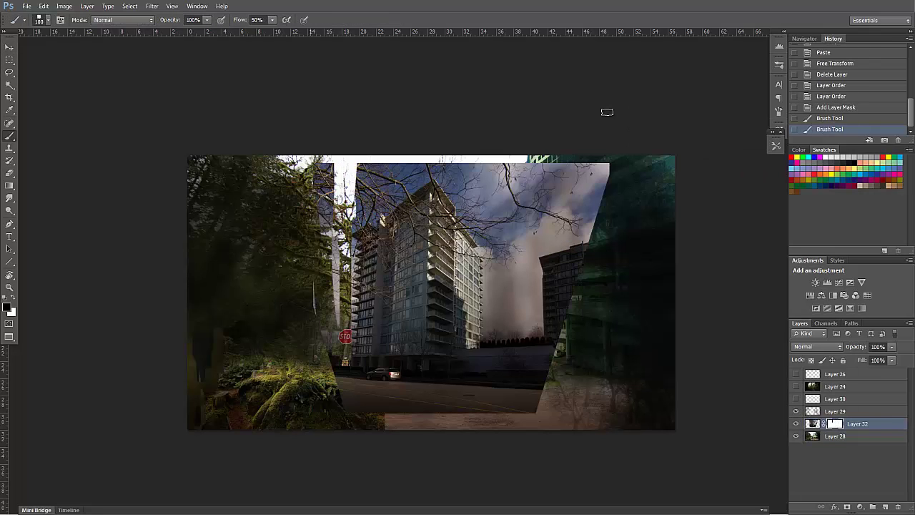
pyautogui.moveTo(322, 172); pyautogui.dragTo(345, 382)
# - Mask out the sky, the right-hand building and the road around the tower
pyautogui.moveTo(361, 200)
pyautogui.mouseDown()
pyautogui.moveTo(382, 172)
pyautogui.moveTo(365, 218)
pyautogui.moveTo(447, 175)
pyautogui.moveTo(472, 218)
pyautogui.moveTo(491, 355)
pyautogui.mouseUp()
pyautogui.moveTo(499, 239); pyautogui.dragTo(554, 250)
pyautogui.moveTo(565, 286)
pyautogui.mouseDown()
pyautogui.moveTo(468, 179)
pyautogui.moveTo(536, 286)
pyautogui.moveTo(547, 203)
pyautogui.mouseUp()
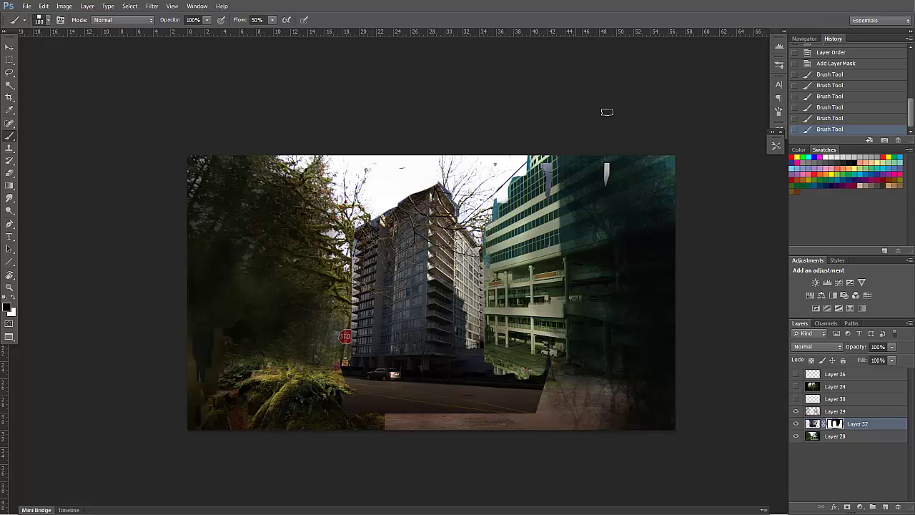
pyautogui.moveTo(606, 112)
pyautogui.mouseDown()
pyautogui.moveTo(358, 404)
pyautogui.moveTo(525, 395)
pyautogui.mouseUp()
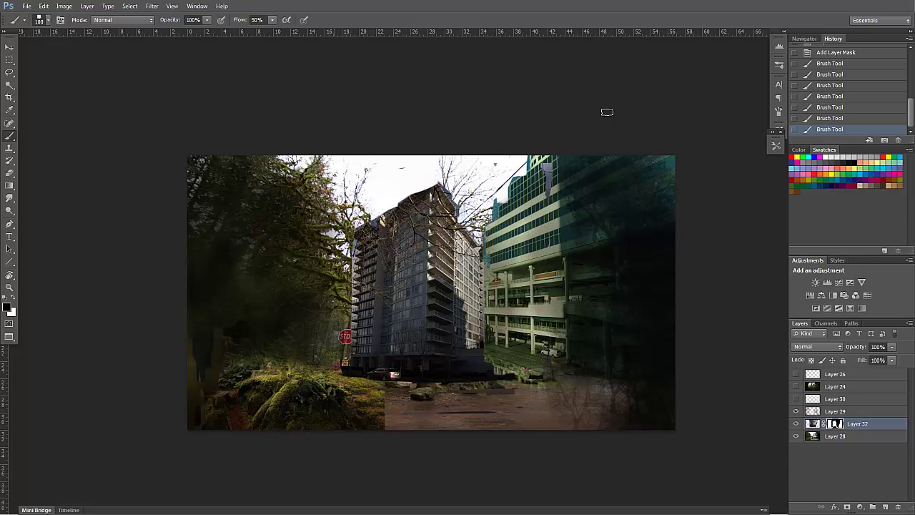
# - Tint the Layer 32 tower image green with Curves, adjusting the colour channels and setting the RGB midpoint from input 133 to output 115
pyautogui.hotkey('ctrl', 'm')
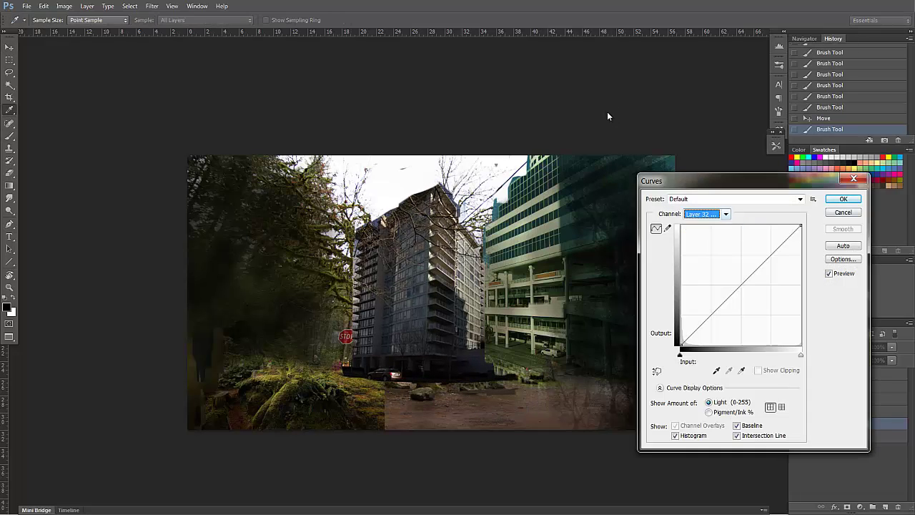
pyautogui.press('Escape')
pyautogui.click(810, 423)
pyautogui.hotkey('ctrl', 'm')
pyautogui.click(747, 213)
pyautogui.click(714, 235)
pyautogui.moveTo(741, 284); pyautogui.dragTo(741, 289)
pyautogui.click(747, 214)
pyautogui.click(714, 245)
pyautogui.click(747, 213)
pyautogui.click(715, 253)
pyautogui.hotkey('alt', '2')
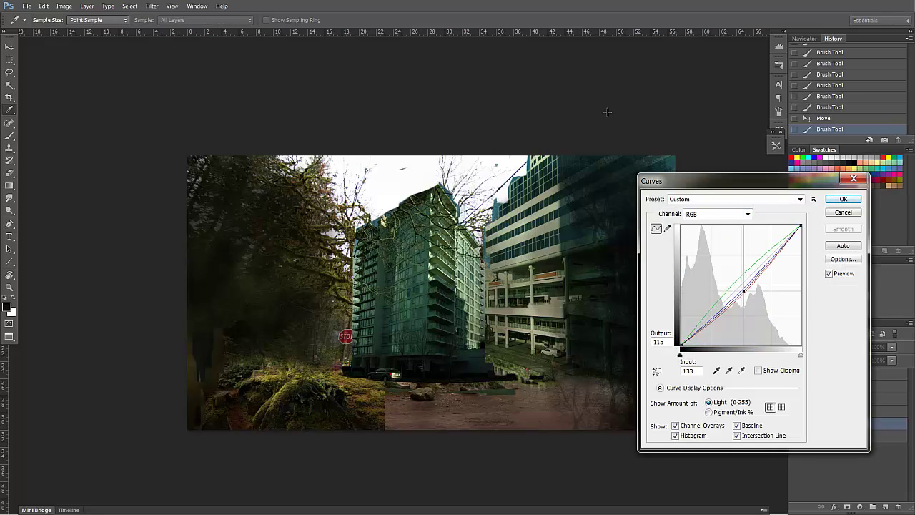
pyautogui.press('Return')
# - Scale the tower down and reposition it lower in the scene, comparing its placement with the painted Layer 24
pyautogui.hotkey('ctrl', 't')
pyautogui.moveTo(611, 162); pyautogui.dragTo(572, 198)
pyautogui.press('Return')
pyautogui.press('v')
pyautogui.moveTo(436, 286)
pyautogui.mouseDown()
pyautogui.moveTo(426, 285)
pyautogui.moveTo(428, 311)
pyautogui.moveTo(418, 308)
pyautogui.mouseUp()
pyautogui.click(795, 386)
pyautogui.click(795, 386)
pyautogui.click(795, 386)
pyautogui.click(795, 385)
pyautogui.click(796, 385)
pyautogui.click(795, 386)
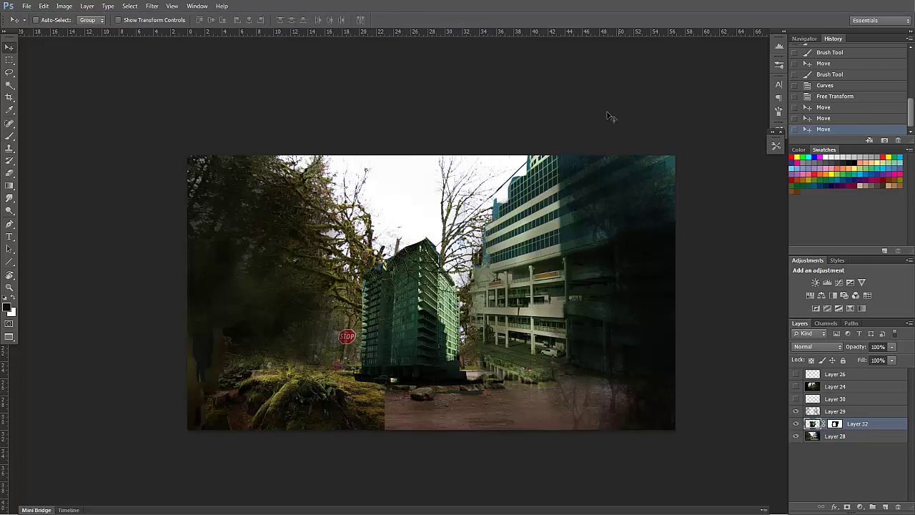
pyautogui.hotkey('ctrl', 't')
pyautogui.press('Escape')
# - Mask out the pointed top and upper-left roof edge of the tower on the Layer 32 mask
pyautogui.press('b')
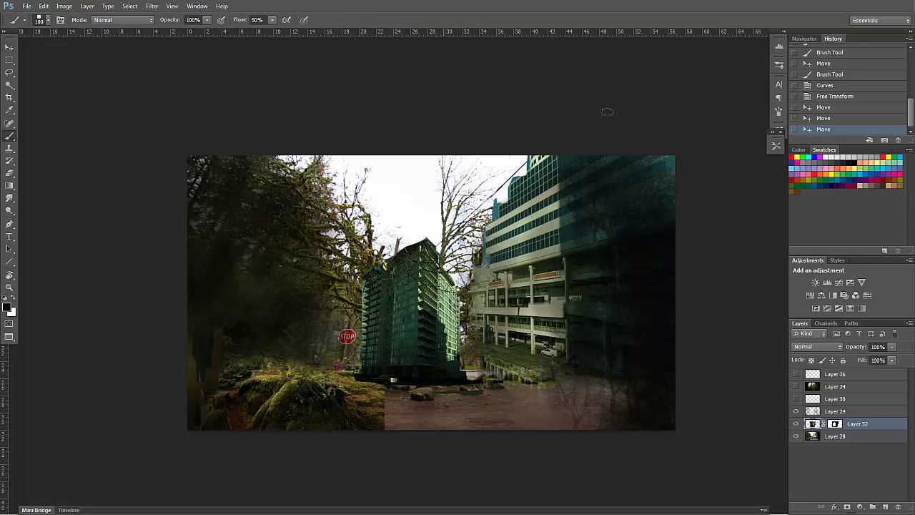
pyautogui.click(607, 111)
pyautogui.hotkey('ctrl', 'z')
pyautogui.hotkey('ctrl', 'z')
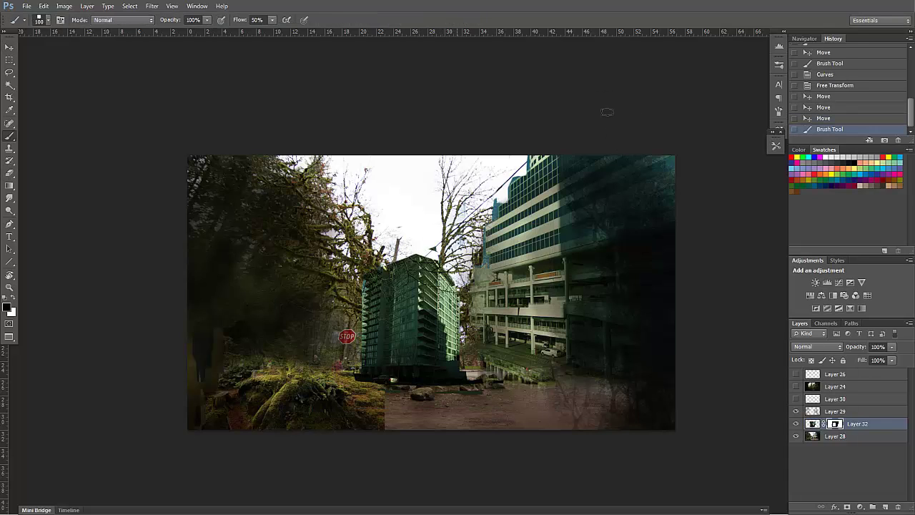
pyautogui.moveTo(416, 256)
pyautogui.mouseDown()
pyautogui.moveTo(449, 273)
pyautogui.moveTo(392, 264)
pyautogui.mouseUp()
pyautogui.moveTo(394, 263); pyautogui.dragTo(364, 275)
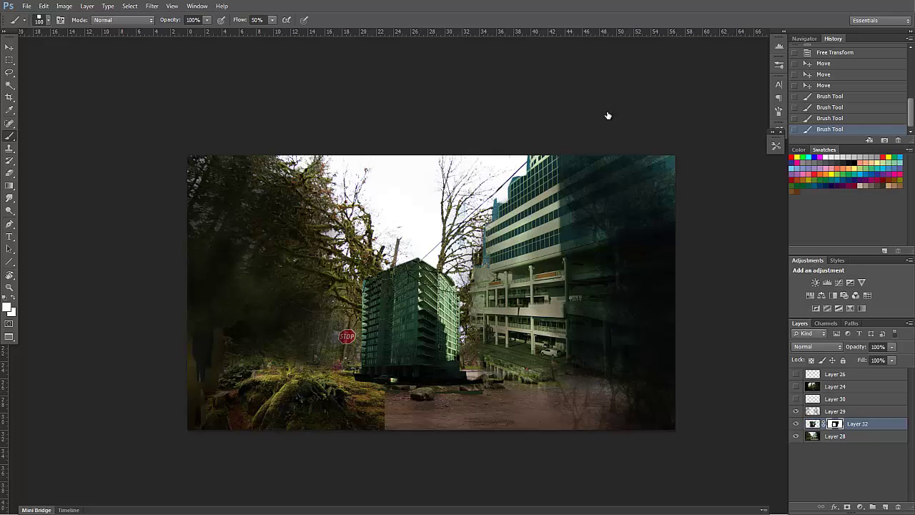
# - Add a layer below Layer 32 and paint the tower's lit upper side in beige sampled from the painted Layer 24
pyautogui.click(795, 386)
pyautogui.click(795, 386)
pyautogui.click(885, 505)
pyautogui.moveTo(850, 423); pyautogui.dragTo(850, 440)
pyautogui.moveTo(435, 254)
pyautogui.mouseDown()
pyautogui.moveTo(444, 254)
pyautogui.moveTo(434, 267)
pyautogui.moveTo(432, 240)
pyautogui.mouseUp()
pyautogui.click(607, 112)
pyautogui.keyDown('alt'); pyautogui.click(408, 183); pyautogui.keyUp('alt')
pyautogui.click(795, 386)
pyautogui.moveTo(428, 247); pyautogui.dragTo(432, 194)
pyautogui.moveTo(429, 214); pyautogui.dragTo(429, 183)
pyautogui.moveTo(442, 223); pyautogui.dragTo(445, 256)
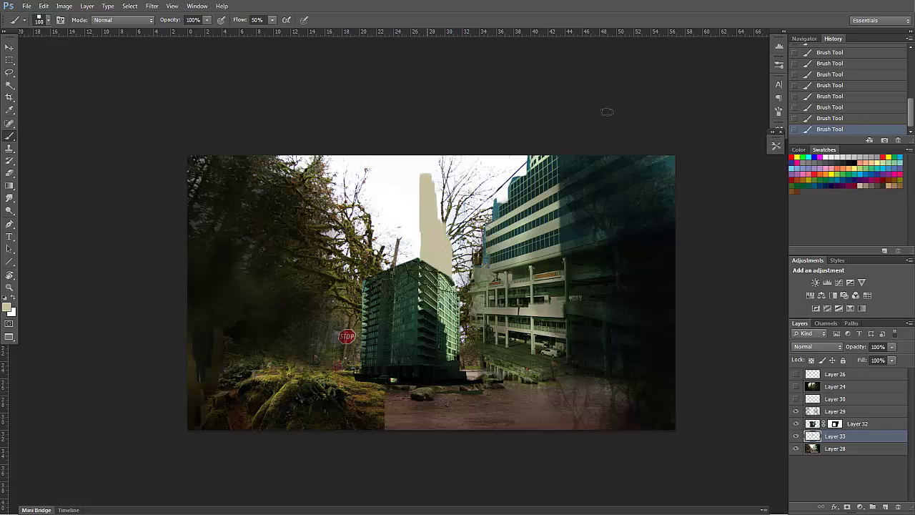
# - Paint the tower's shaded upper-left side in a darker sampled tone and merge the paint layer with Layer 32
pyautogui.click(795, 386)
pyautogui.keyDown('alt'); pyautogui.click(397, 217); pyautogui.keyUp('alt')
pyautogui.click(795, 386)
pyautogui.moveTo(411, 209)
pyautogui.mouseDown()
pyautogui.moveTo(411, 256)
pyautogui.moveTo(398, 226)
pyautogui.mouseUp()
pyautogui.hotkey('ctrl', 'e')
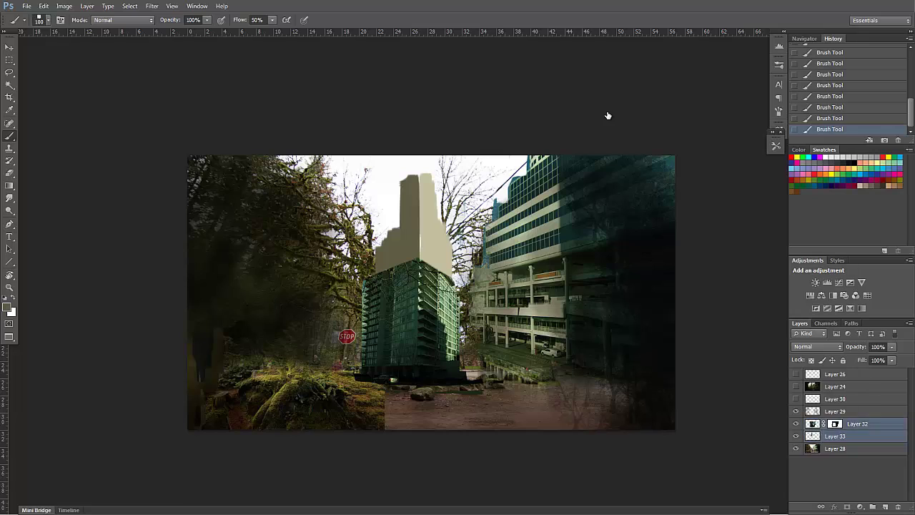
# - On a new layer, glaze sampled beige tones at 50% opacity over the upper part of the green tower facade
pyautogui.hotkey('ctrl', 'shift', 'alt', 'n')
pyautogui.press('5')
pyautogui.moveTo(386, 269)
pyautogui.mouseDown()
pyautogui.moveTo(374, 314)
pyautogui.moveTo(382, 318)
pyautogui.mouseUp()
pyautogui.keyDown('alt'); pyautogui.click(433, 243); pyautogui.keyUp('alt')
pyautogui.moveTo(418, 236); pyautogui.dragTo(432, 313)
pyautogui.moveTo(423, 263); pyautogui.dragTo(424, 316)
pyautogui.keyDown('alt'); pyautogui.click(408, 214); pyautogui.keyUp('alt')
pyautogui.moveTo(383, 274); pyautogui.dragTo(383, 322)
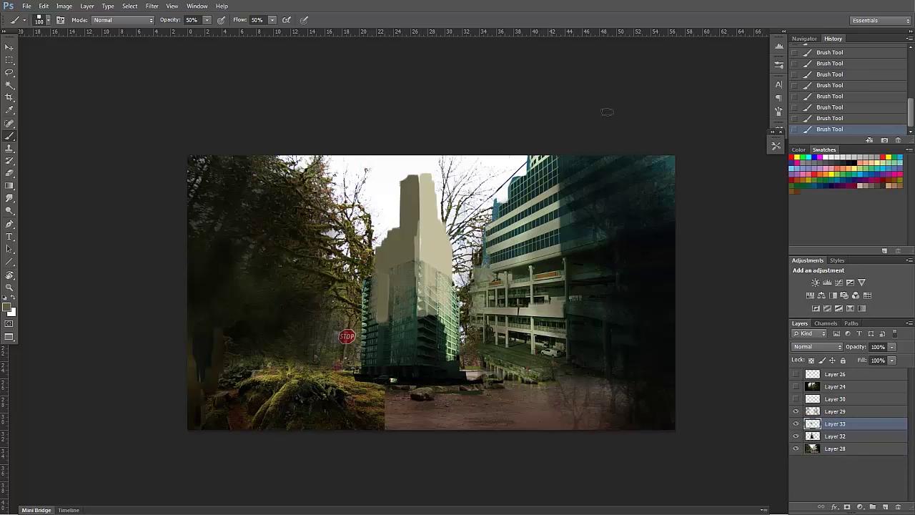
# - Set the brush's Transfer opacity control to Pen Pressure
pyautogui.click(775, 145)
pyautogui.click(776, 146)
pyautogui.press('F5')
pyautogui.click(712, 112)
pyautogui.click(711, 112)
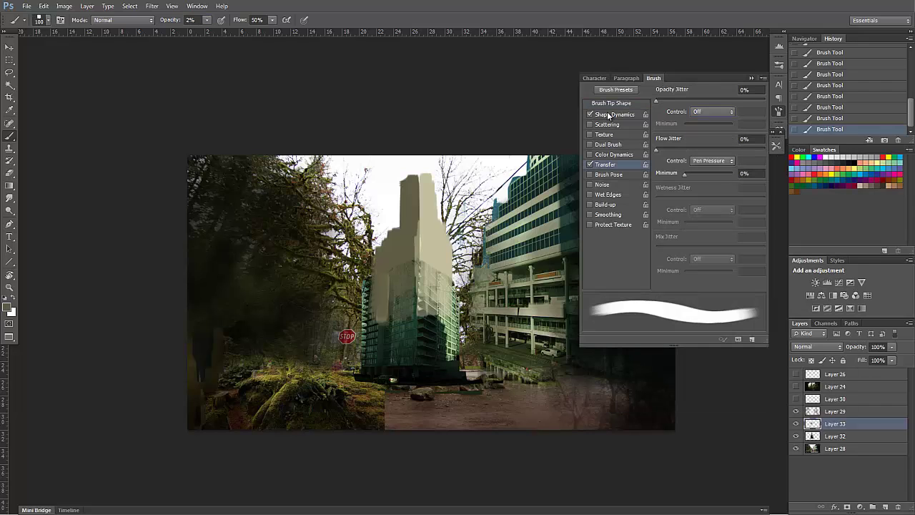
pyautogui.click(712, 112)
pyautogui.click(707, 134)
pyautogui.press('F5')
# - Test the brush at 100% opacity on the right-hand building and undo the strokes
pyautogui.press('0')
pyautogui.moveTo(563, 207)
pyautogui.mouseDown()
pyautogui.moveTo(563, 276)
pyautogui.moveTo(582, 285)
pyautogui.mouseUp()
pyautogui.hotkey('ctrl', 'alt', 'z')
pyautogui.hotkey('ctrl', 'alt', 'z')
pyautogui.hotkey('ctrl', 'alt', 'z')
pyautogui.hotkey('ctrl', 'alt', 'z')
pyautogui.hotkey('ctrl', 'alt', 'z')
pyautogui.moveTo(562, 211); pyautogui.dragTo(562, 246)
pyautogui.hotkey('ctrl', 'alt', 'z')
pyautogui.hotkey('ctrl', 'alt', 'z')
pyautogui.hotkey('ctrl', 'alt', 'z')
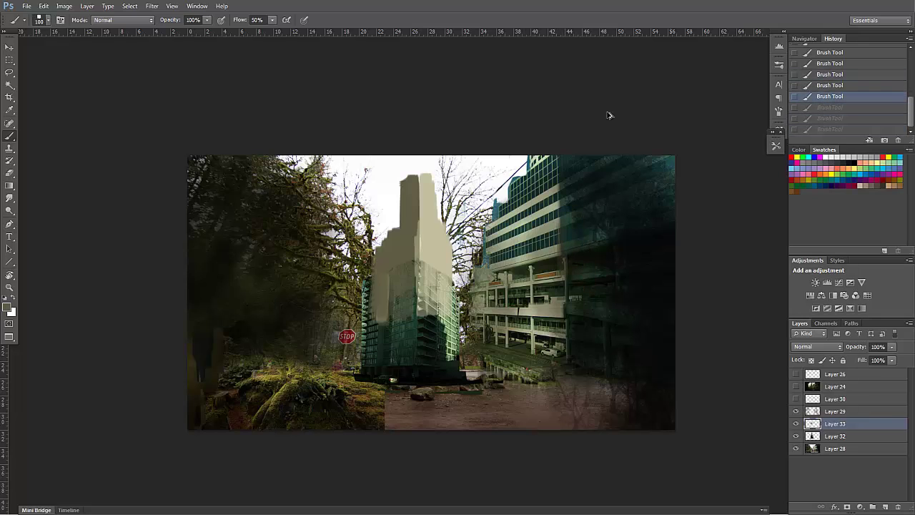
pyautogui.press('F6')
pyautogui.press('F6')
pyautogui.press('F5')
pyautogui.press('F5')
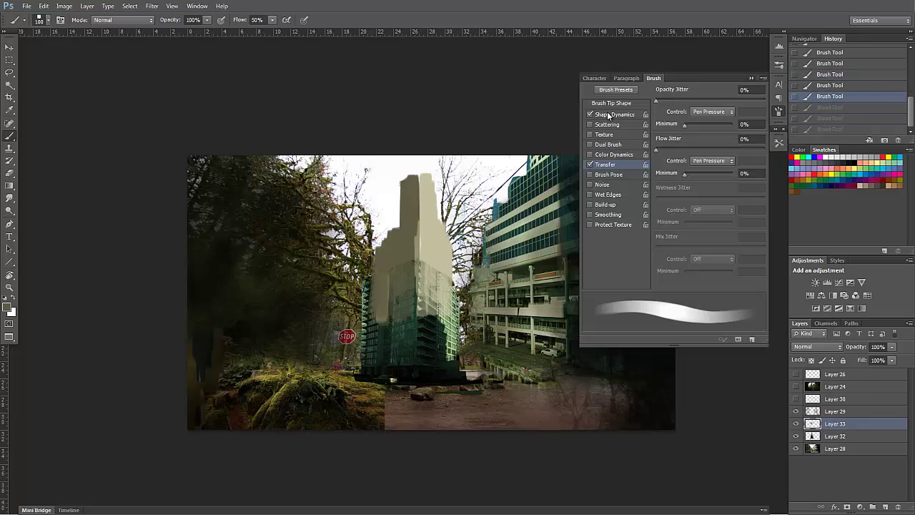
pyautogui.press('F5')
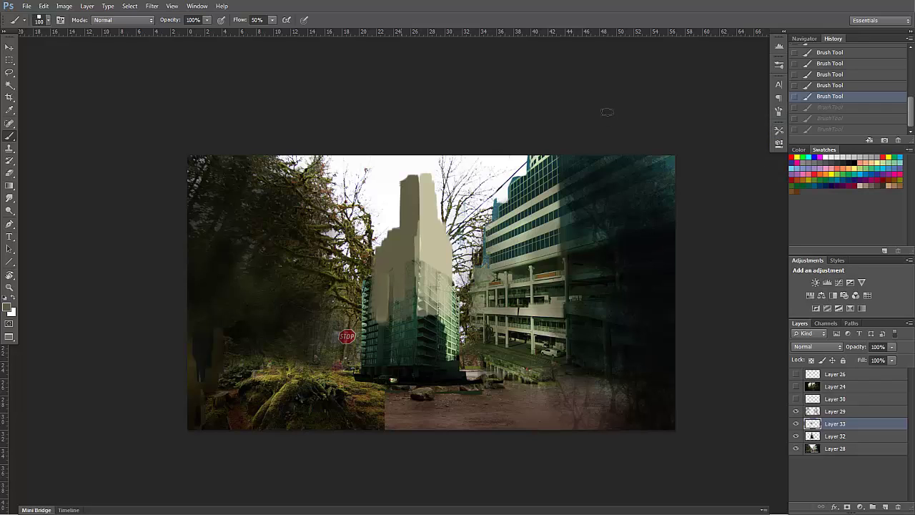
# - Cover the tower's lower-left face with sampled brownish tones, working at 80% and 50% opacity
pyautogui.hotkey('ctrl', 'shift', 'z')
pyautogui.hotkey('ctrl', 'shift', 'z')
pyautogui.hotkey('ctrl', 'shift', 'z')
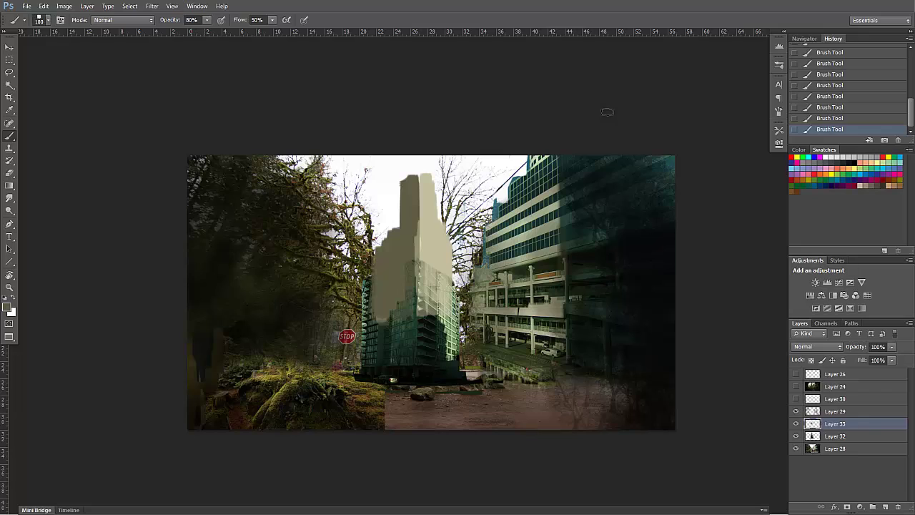
pyautogui.moveTo(404, 306); pyautogui.dragTo(406, 330)
pyautogui.moveTo(383, 316); pyautogui.dragTo(383, 339)
pyautogui.moveTo(372, 281); pyautogui.dragTo(371, 360)
pyautogui.moveTo(390, 319); pyautogui.dragTo(390, 352)
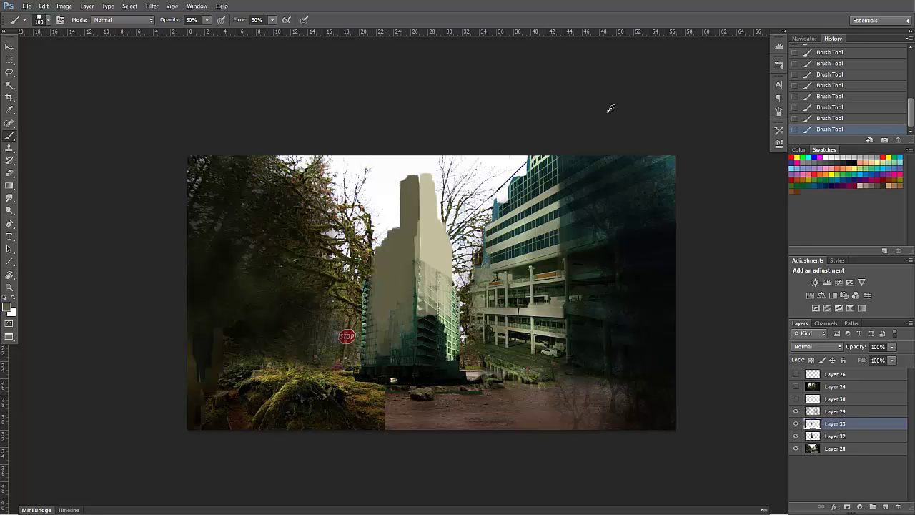
pyautogui.keyDown('alt'); pyautogui.click(401, 341); pyautogui.keyUp('alt')
pyautogui.moveTo(377, 296); pyautogui.dragTo(379, 343)
pyautogui.moveTo(400, 316); pyautogui.dragTo(402, 266)
# - Darken the lower half of the tower with vertical strokes in a dark tone sampled from its facade
pyautogui.keyDown('alt'); pyautogui.click(425, 333); pyautogui.keyUp('alt')
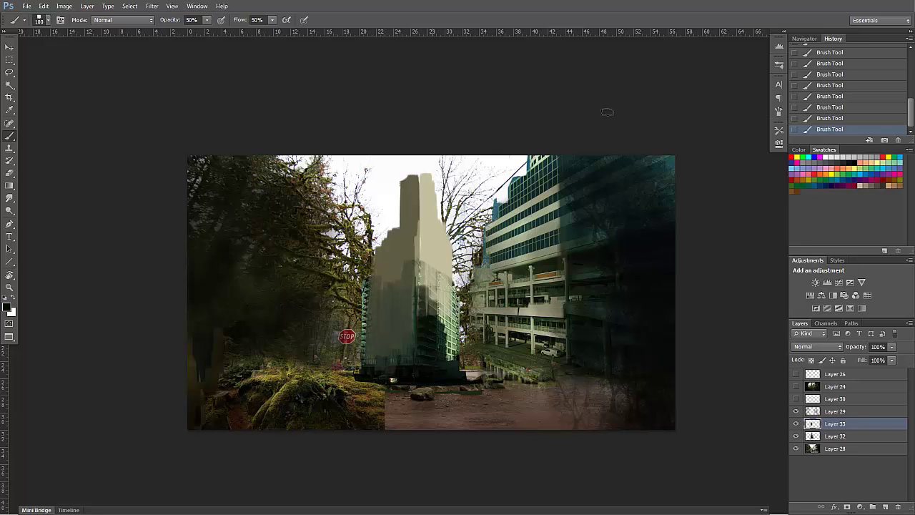
pyautogui.moveTo(444, 295); pyautogui.dragTo(443, 355)
pyautogui.keyDown('alt'); pyautogui.click(432, 278); pyautogui.keyUp('alt')
pyautogui.hotkey('ctrl', 'alt', 'z')
pyautogui.hotkey('ctrl', 'alt', 'z')
pyautogui.hotkey('ctrl', 'alt', 'z')
pyautogui.keyDown('alt'); pyautogui.click(429, 339); pyautogui.keyUp('alt')
pyautogui.moveTo(435, 300)
pyautogui.mouseDown()
pyautogui.moveTo(435, 335)
pyautogui.moveTo(449, 356)
pyautogui.mouseUp()
pyautogui.moveTo(421, 269); pyautogui.dragTo(422, 310)
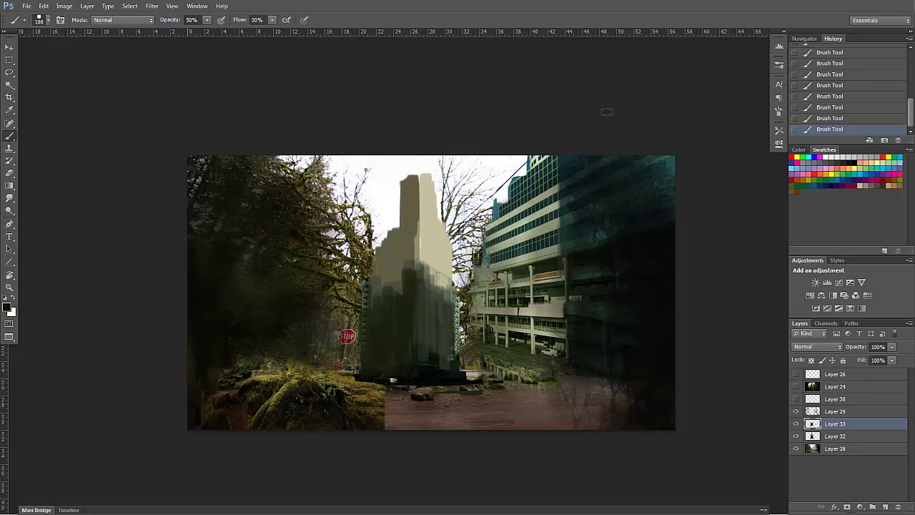
# - Show the perspective guides and nudge the horizontal horizon guide
pyautogui.hotkey('ctrl', ';')
pyautogui.press('v')
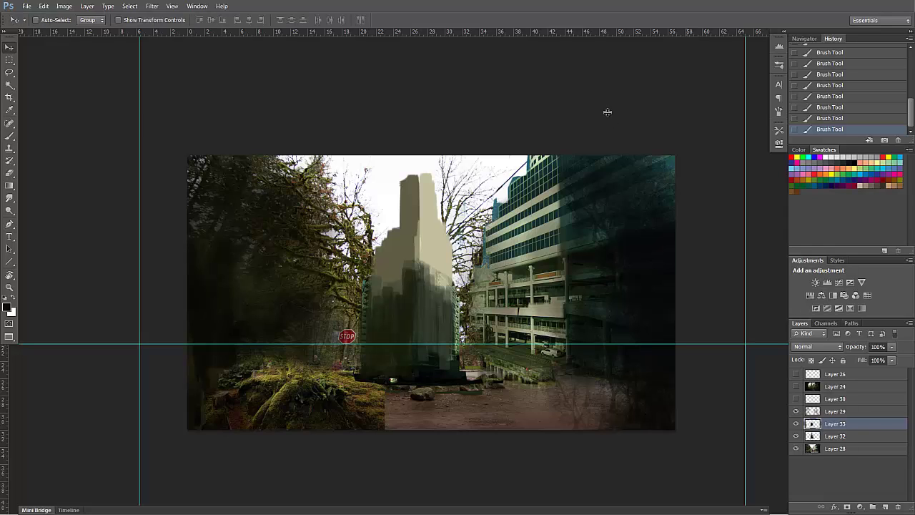
pyautogui.moveTo(608, 112); pyautogui.dragTo(607, 113)
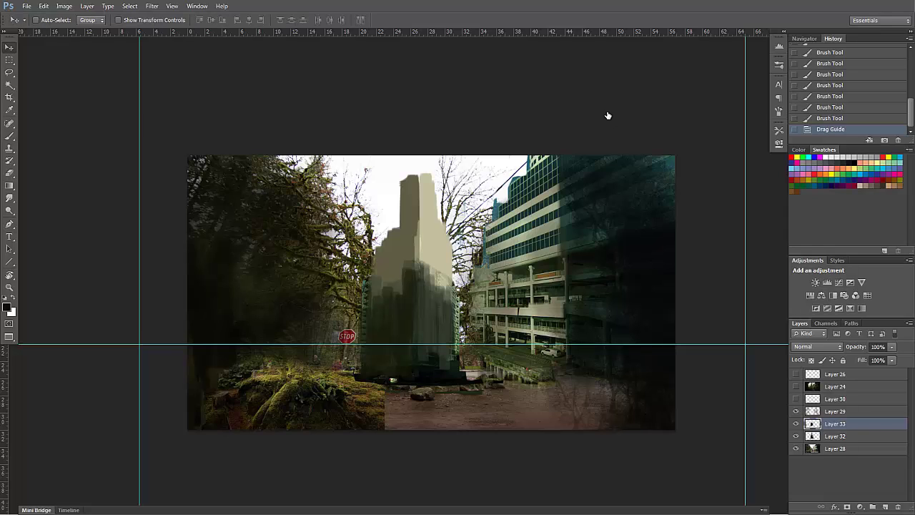
# - On a new layer, draw dark 8 px perspective lines from both guide intersections across the tower
pyautogui.hotkey('ctrl', 'shift', 'alt', 'n')
pyautogui.press('u')
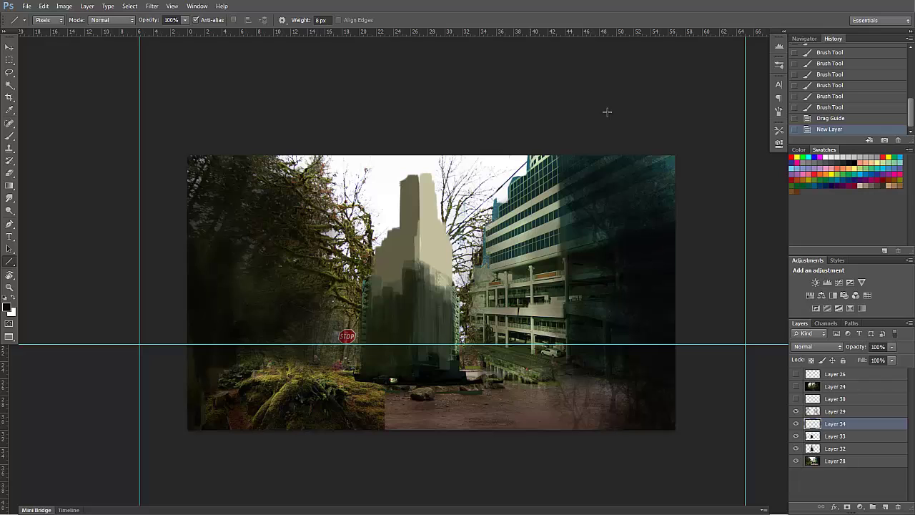
pyautogui.keyDown('alt'); pyautogui.click(401, 318); pyautogui.keyUp('alt')
pyautogui.moveTo(745, 345)
pyautogui.mouseDown()
pyautogui.moveTo(343, 253)
pyautogui.moveTo(360, 231)
pyautogui.moveTo(325, 200)
pyautogui.moveTo(342, 178)
pyautogui.moveTo(331, 176)
pyautogui.mouseUp()
pyautogui.moveTo(745, 344); pyautogui.dragTo(363, 166)
pyautogui.moveTo(744, 345)
pyautogui.mouseDown()
pyautogui.moveTo(364, 282)
pyautogui.moveTo(362, 306)
pyautogui.mouseUp()
pyautogui.moveTo(140, 344); pyautogui.dragTo(504, 303)
pyautogui.moveTo(140, 344)
pyautogui.mouseDown()
pyautogui.moveTo(451, 279)
pyautogui.moveTo(461, 246)
pyautogui.moveTo(361, 225)
pyautogui.moveTo(431, 207)
pyautogui.mouseUp()
pyautogui.moveTo(140, 343); pyautogui.dragTo(436, 187)
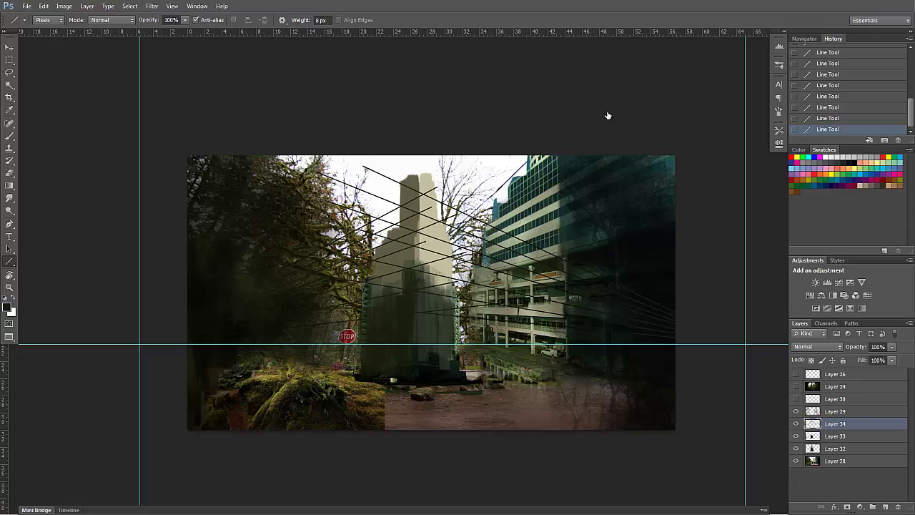
# - Delete the perspective line parts that extend beyond the tower on its right, left and upper-left sides
pyautogui.press('m')
pyautogui.moveTo(674, 429); pyautogui.dragTo(457, 172)
pyautogui.press('Delete')
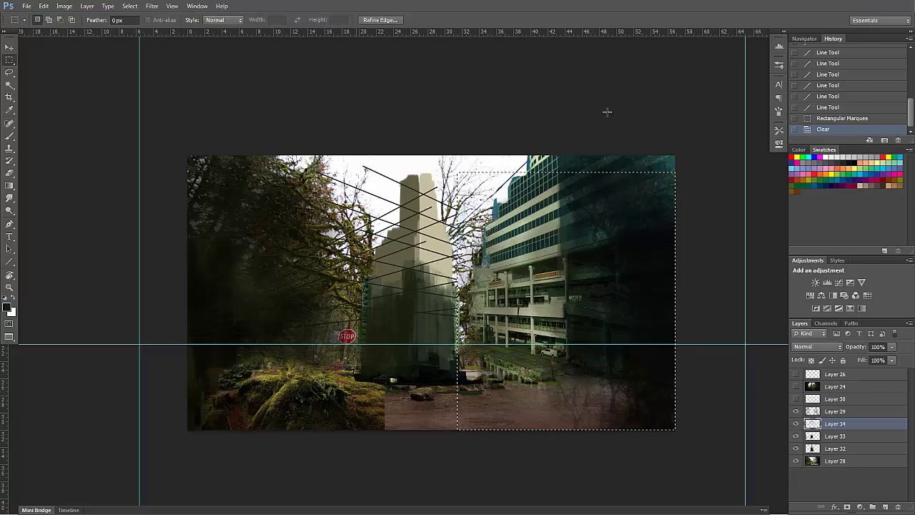
pyautogui.hotkey('ctrl', 'd')
pyautogui.moveTo(184, 152)
pyautogui.mouseDown()
pyautogui.moveTo(315, 408)
pyautogui.moveTo(365, 429)
pyautogui.mouseUp()
pyautogui.press('Delete')
pyautogui.moveTo(356, 153); pyautogui.dragTo(365, 160)
pyautogui.moveTo(356, 153); pyautogui.dragTo(400, 225)
pyautogui.press('Delete')
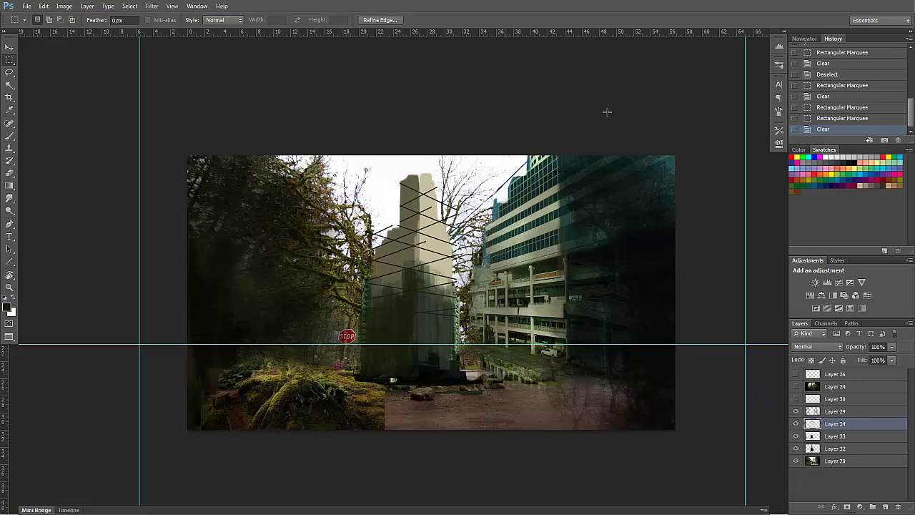
pyautogui.hotkey('ctrl', 'd')
# - Paint dark and light floor bands on the tower following the perspective lines, using colours sampled from its faces
pyautogui.press('b')
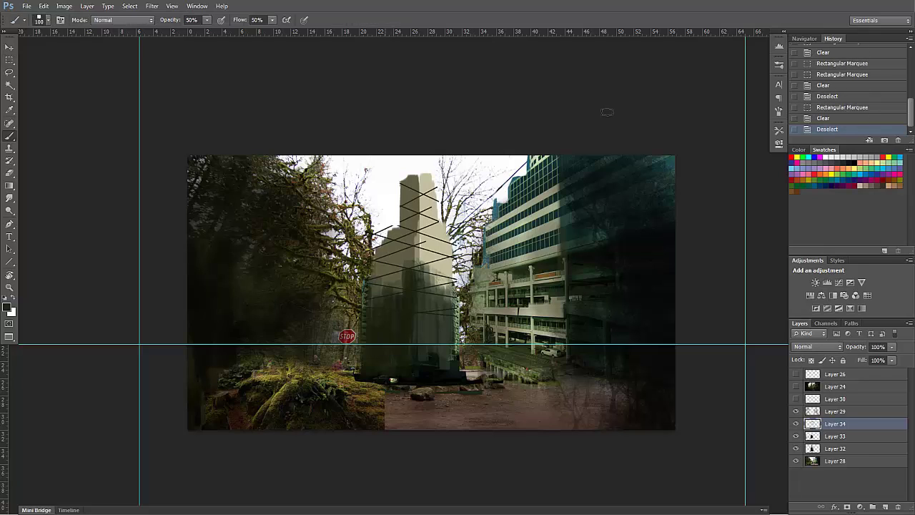
pyautogui.moveTo(366, 341)
pyautogui.mouseDown()
pyautogui.moveTo(402, 331)
pyautogui.moveTo(403, 288)
pyautogui.mouseUp()
pyautogui.moveTo(363, 282)
pyautogui.mouseDown()
pyautogui.moveTo(404, 269)
pyautogui.moveTo(419, 218)
pyautogui.mouseUp()
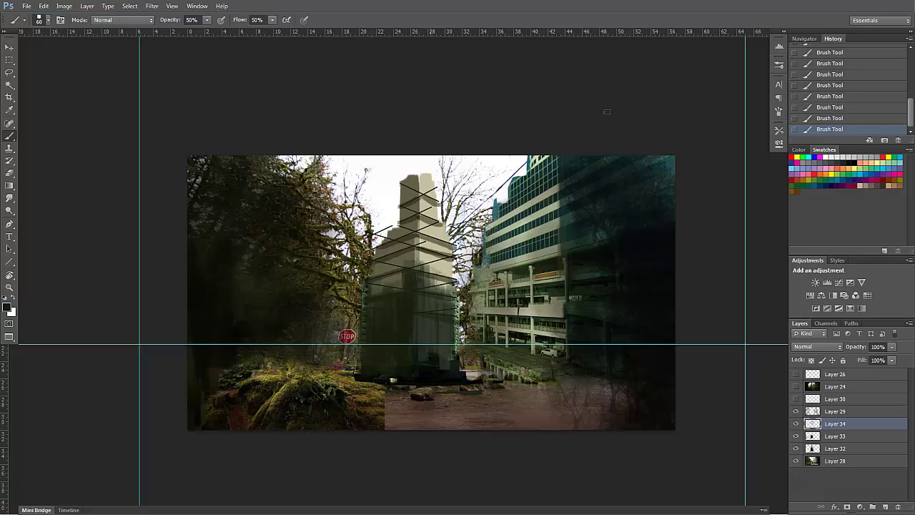
pyautogui.keyDown('alt'); pyautogui.click(426, 190); pyautogui.keyUp('alt')
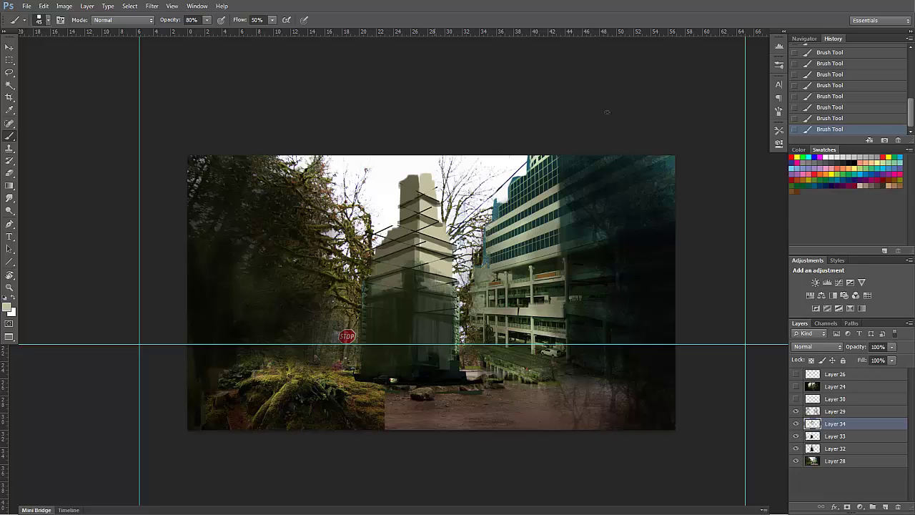
pyautogui.keyDown('alt'); pyautogui.click(429, 245); pyautogui.keyUp('alt')
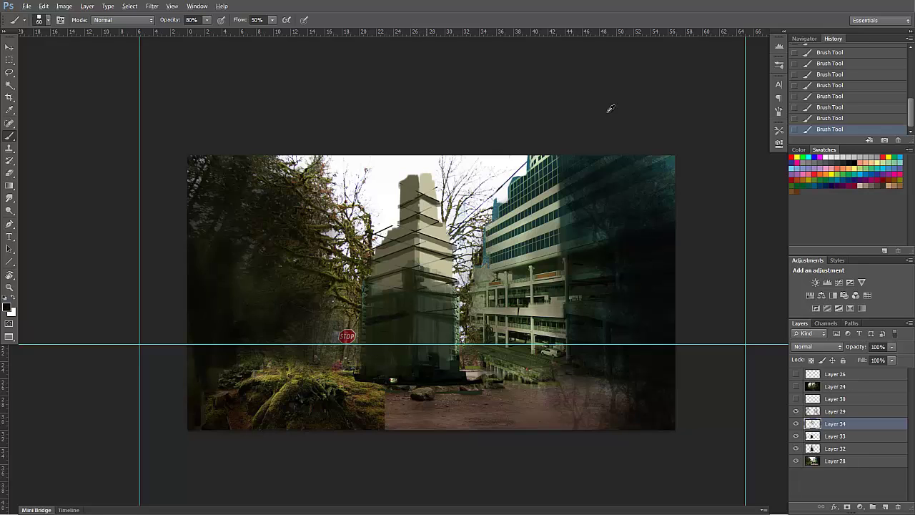
# - Break the tower's dark floor bands into rows of windows with sampled tones and clean up the painted edges
pyautogui.keyDown('alt'); pyautogui.click(610, 109); pyautogui.keyUp('alt')
pyautogui.hotkey('ctrl', 'alt', 'z')
pyautogui.hotkey('ctrl', 'alt', 'z')
pyautogui.hotkey('ctrl', 'shift', 'z')
pyautogui.hotkey('ctrl', 'shift', 'z')
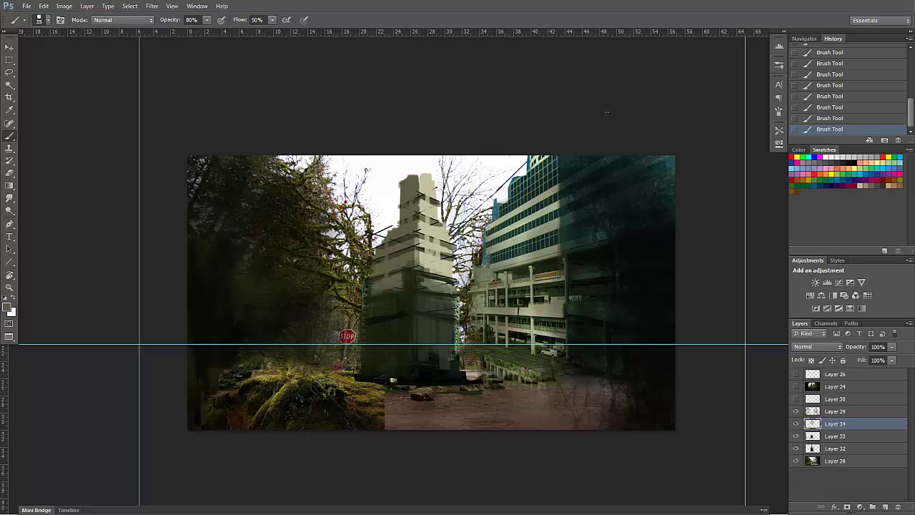
pyautogui.hotkey('ctrl', '-')
pyautogui.hotkey('ctrl', '+')
pyautogui.keyDown('alt'); pyautogui.click(424, 188); pyautogui.keyUp('alt')
pyautogui.press('e')
pyautogui.press('b')
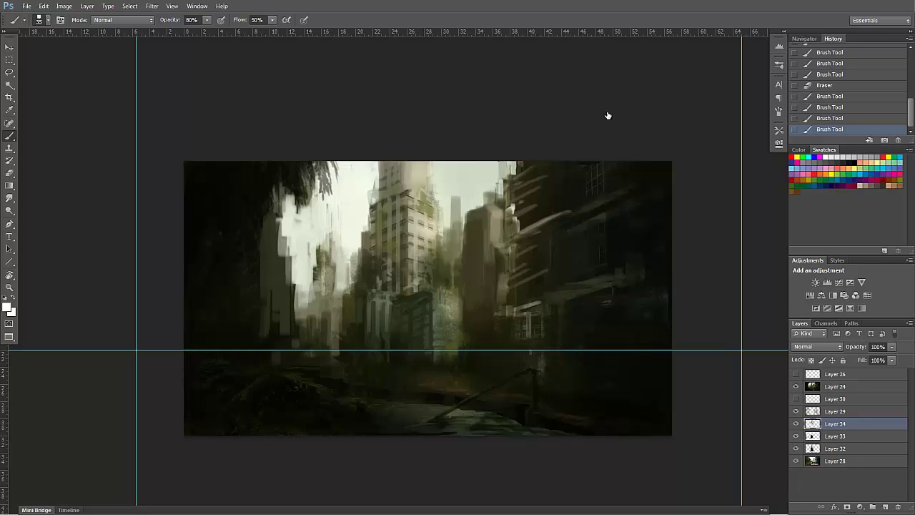
# - Load the initial rough texture brush preset and darken the ground to the right of the tower at 30% opacity
pyautogui.press('x')
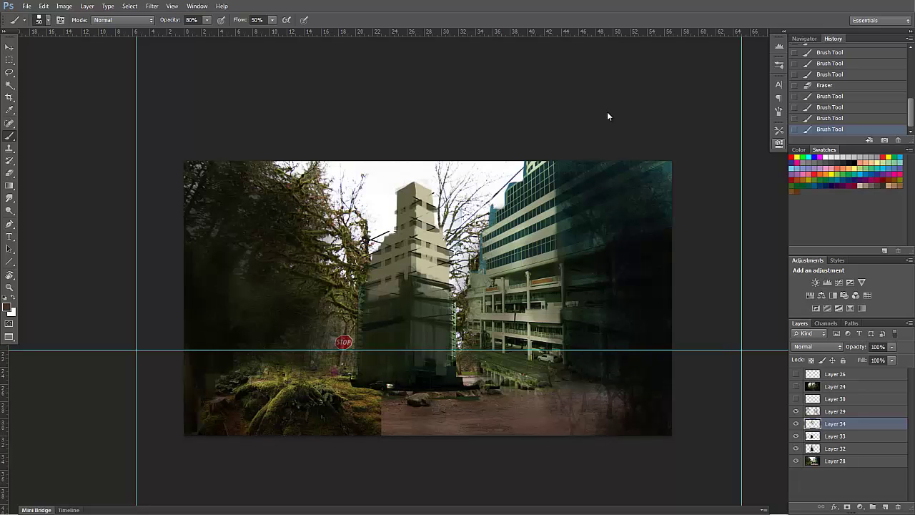
pyautogui.rightClick(607, 116)
pyautogui.press('.')
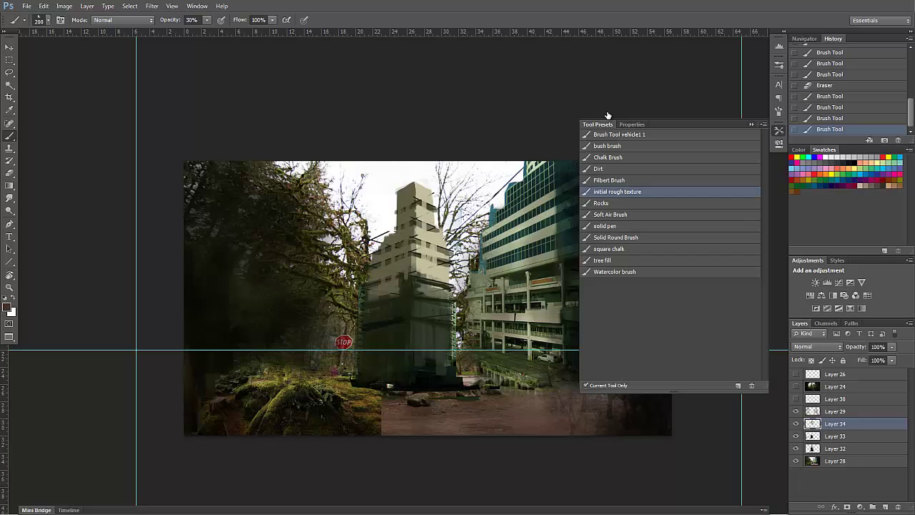
pyautogui.press('Return')
pyautogui.moveTo(386, 402); pyautogui.dragTo(540, 389)
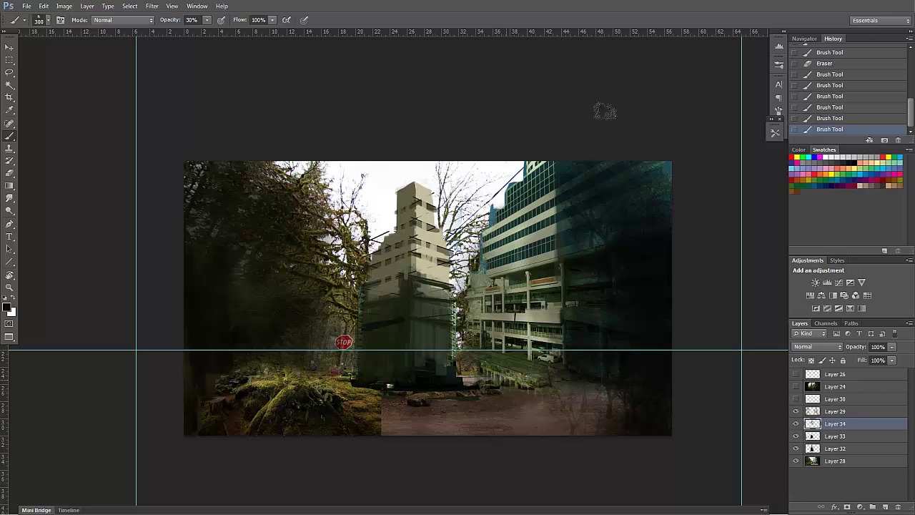
pyautogui.moveTo(486, 383); pyautogui.dragTo(622, 404)
# - Set the brush opacity to 80% and paint sampled brown and dark tones over the road and its edges
pyautogui.press('8')
pyautogui.keyDown('alt'); pyautogui.click(421, 414); pyautogui.keyUp('alt')
pyautogui.moveTo(397, 400); pyautogui.dragTo(368, 429)
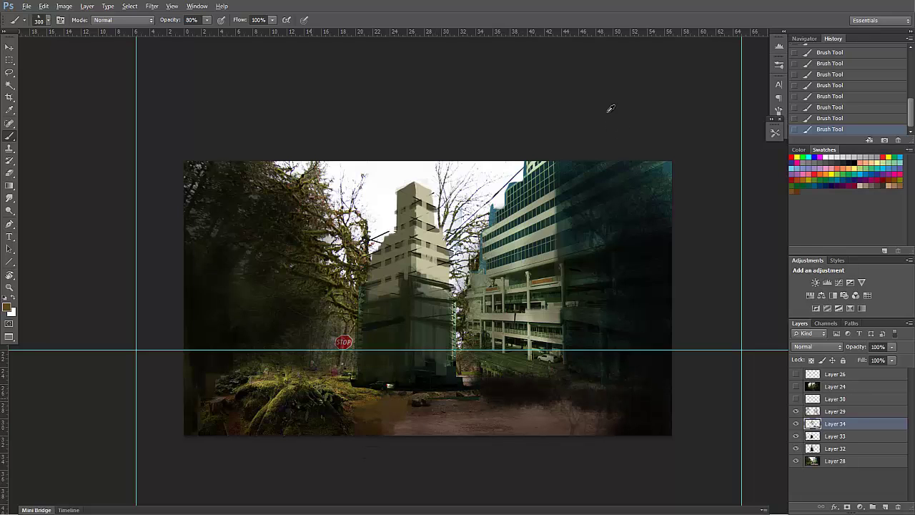
pyautogui.keyDown('alt'); pyautogui.click(493, 386); pyautogui.keyUp('alt')
pyautogui.moveTo(343, 397); pyautogui.dragTo(379, 429)
pyautogui.moveTo(504, 400)
pyautogui.mouseDown()
pyautogui.moveTo(407, 418)
pyautogui.moveTo(564, 400)
pyautogui.mouseUp()
pyautogui.keyDown('alt'); pyautogui.click(443, 418); pyautogui.keyUp('alt')
pyautogui.moveTo(422, 397); pyautogui.dragTo(475, 397)
pyautogui.keyDown('alt'); pyautogui.click(595, 405); pyautogui.keyUp('alt')
pyautogui.moveTo(607, 421); pyautogui.dragTo(557, 427)
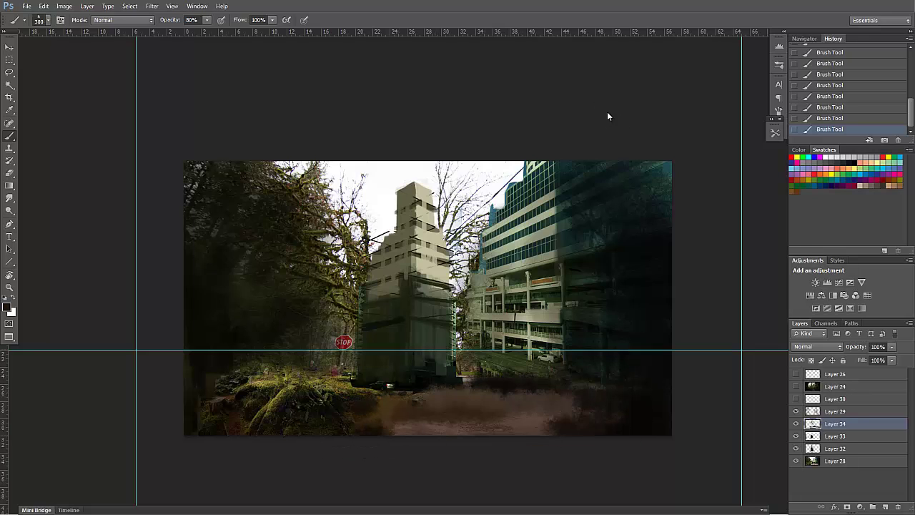
# - Sample a dark foreground colour from the painted Layer 24 and paint it over the mossy ground and road
pyautogui.click(795, 387)
pyautogui.keyDown('alt'); pyautogui.click(378, 414); pyautogui.keyUp('alt')
pyautogui.click(796, 386)
pyautogui.moveTo(344, 418); pyautogui.dragTo(486, 425)
pyautogui.moveTo(436, 400); pyautogui.dragTo(408, 401)
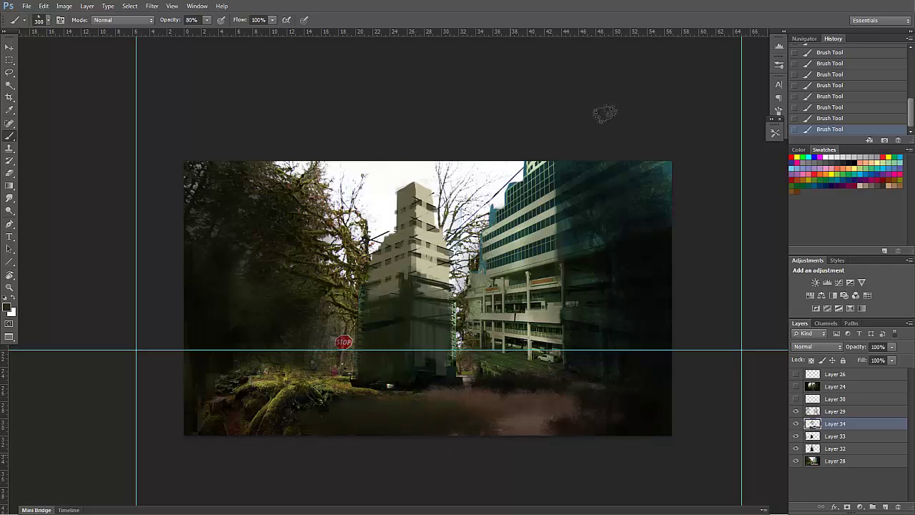
# - Compare with Layer 24 and paint dark tones over the road, the mossy ground and the stop sign area at 80% opacity
pyautogui.click(795, 386)
pyautogui.moveTo(503, 427); pyautogui.dragTo(532, 425)
pyautogui.click(795, 386)
pyautogui.moveTo(253, 429); pyautogui.dragTo(261, 414)
pyautogui.moveTo(214, 390); pyautogui.dragTo(278, 404)
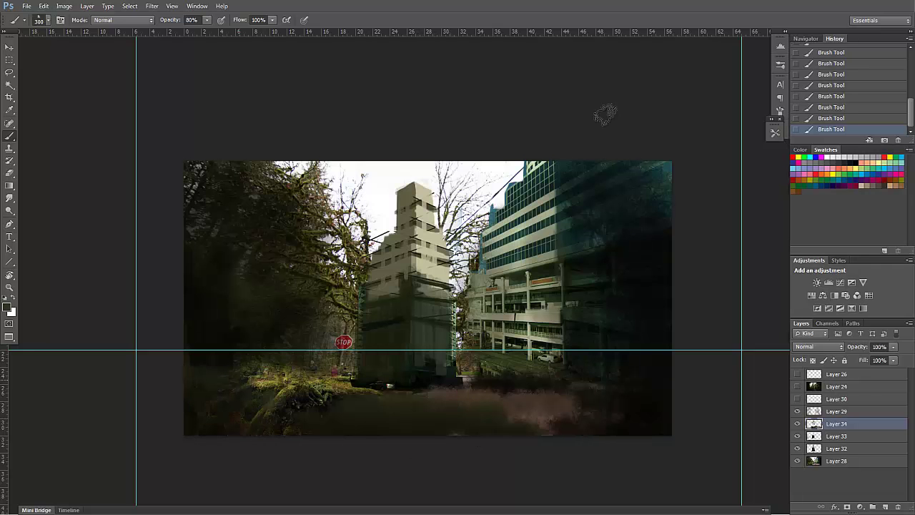
pyautogui.moveTo(314, 364); pyautogui.dragTo(357, 397)
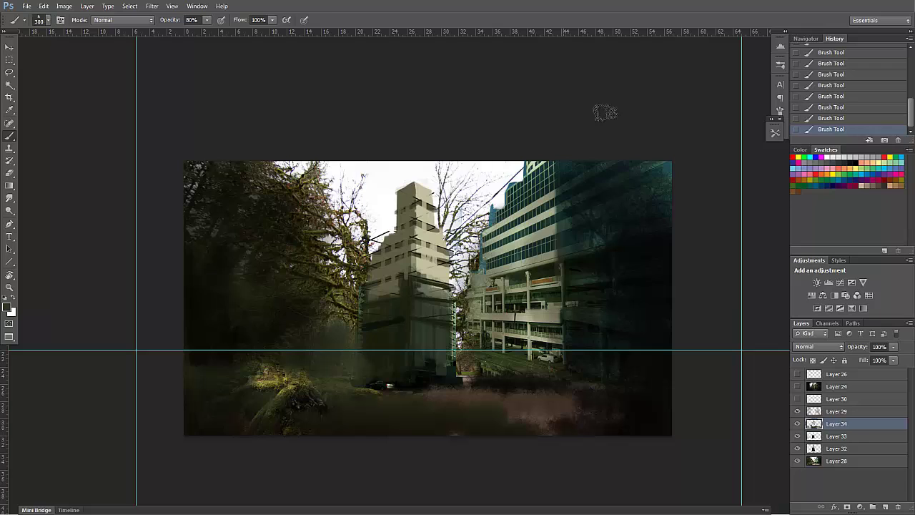
# - Cover the bare tree between the tower and office building with sky and distant-building tones using a 100% opacity, 50% flow brush
pyautogui.click(796, 386)
pyautogui.click(796, 386)
pyautogui.keyDown('alt'); pyautogui.click(462, 306); pyautogui.keyUp('alt')
pyautogui.moveTo(468, 286); pyautogui.dragTo(487, 343)
pyautogui.moveTo(473, 373); pyautogui.dragTo(500, 286)
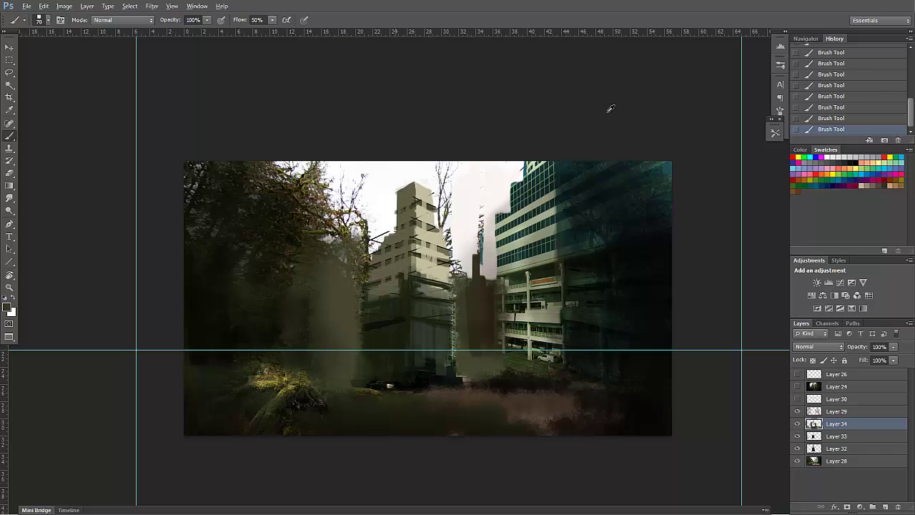
pyautogui.moveTo(468, 268)
pyautogui.mouseDown()
pyautogui.moveTo(464, 346)
pyautogui.moveTo(477, 332)
pyautogui.mouseUp()
pyautogui.moveTo(484, 283); pyautogui.dragTo(487, 345)
# - Paint vertical light and shadow faces on the distant building between the tower and the office building with sampled tones
pyautogui.keyDown('alt'); pyautogui.click(439, 271); pyautogui.keyUp('alt')
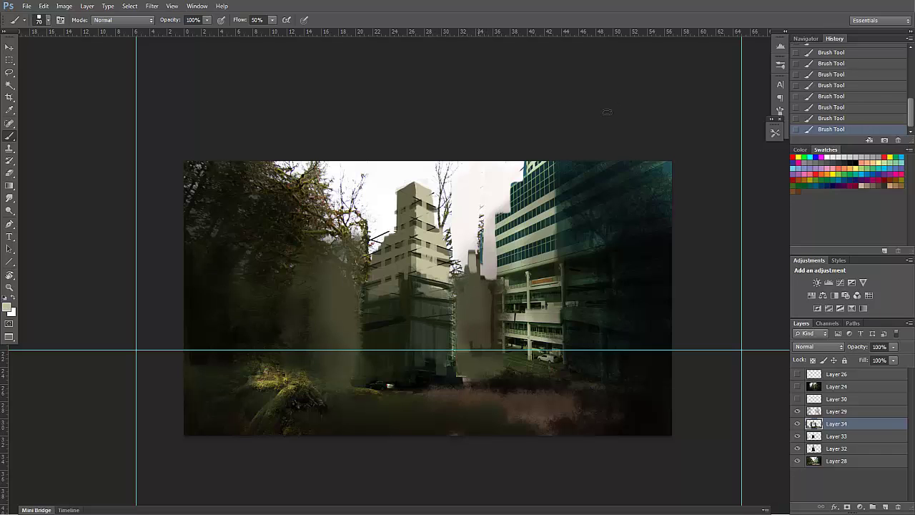
pyautogui.moveTo(483, 275); pyautogui.dragTo(490, 350)
pyautogui.moveTo(470, 245); pyautogui.dragTo(470, 307)
pyautogui.moveTo(465, 272); pyautogui.dragTo(465, 340)
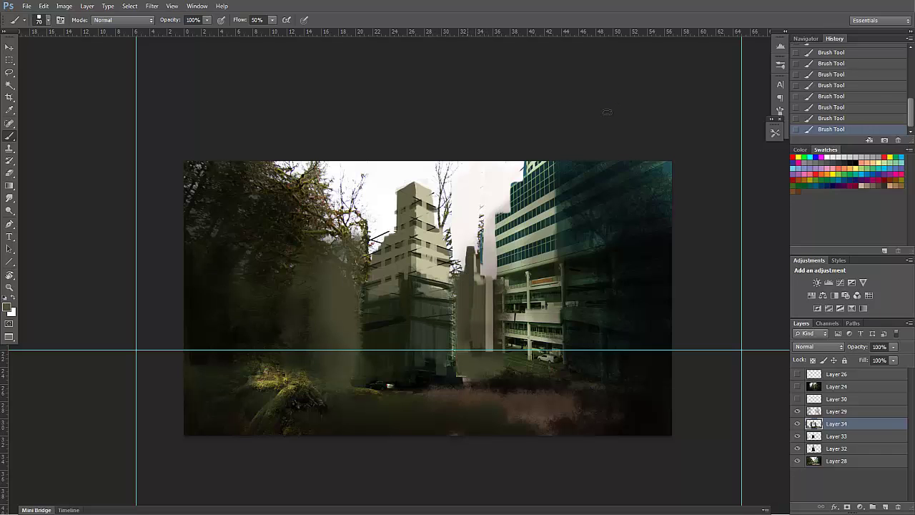
pyautogui.moveTo(477, 254)
pyautogui.mouseDown()
pyautogui.moveTo(479, 342)
pyautogui.moveTo(469, 333)
pyautogui.moveTo(468, 340)
pyautogui.mouseUp()
# - Try sampled tones on the distant building's faces and undo the strokes
pyautogui.keyDown('alt'); pyautogui.click(458, 296); pyautogui.keyUp('alt')
pyautogui.keyDown('alt'); pyautogui.click(459, 296); pyautogui.keyUp('alt')
pyautogui.keyDown('alt'); pyautogui.click(478, 284); pyautogui.keyUp('alt')
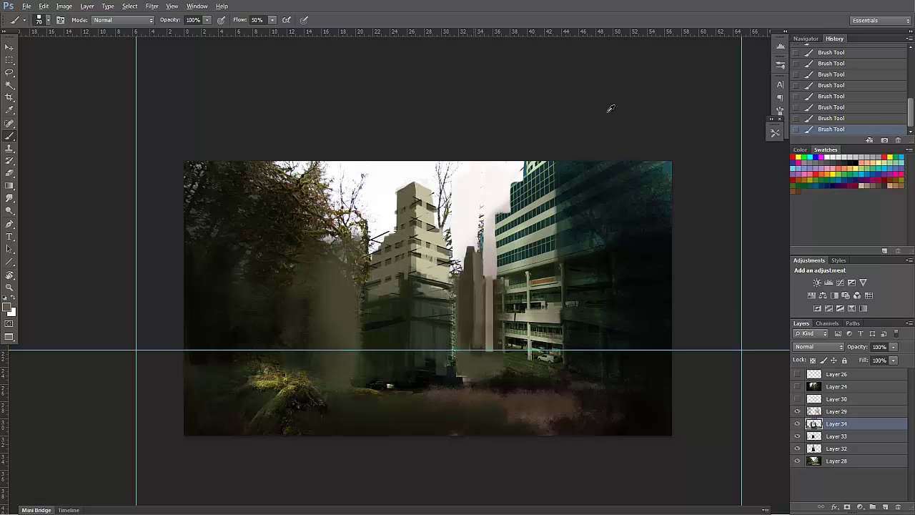
pyautogui.moveTo(470, 266); pyautogui.dragTo(471, 326)
pyautogui.hotkey('ctrl', 'alt', 'z')
pyautogui.hotkey('ctrl', 'alt', 'z')
pyautogui.hotkey('ctrl', 'alt', 'z')
pyautogui.moveTo(468, 279); pyautogui.dragTo(467, 342)
pyautogui.hotkey('ctrl', 'alt', 'z')
# - Sample a tone from the distant building and repaint its vertical faces
pyautogui.keyDown('alt'); pyautogui.click(469, 280); pyautogui.keyUp('alt')
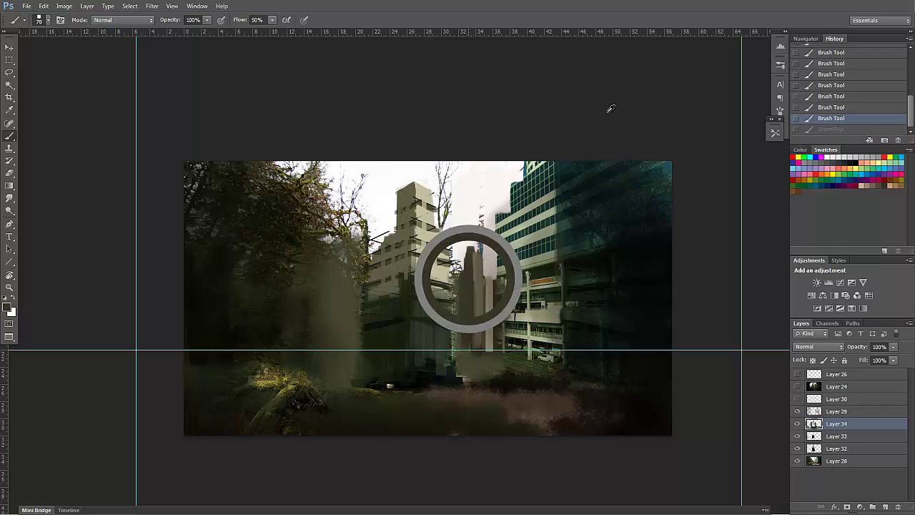
pyautogui.moveTo(469, 279); pyautogui.dragTo(469, 326)
pyautogui.moveTo(479, 249); pyautogui.dragTo(478, 324)
pyautogui.hotkey('ctrl', 'alt', 'z')
pyautogui.moveTo(474, 270); pyautogui.dragTo(473, 321)
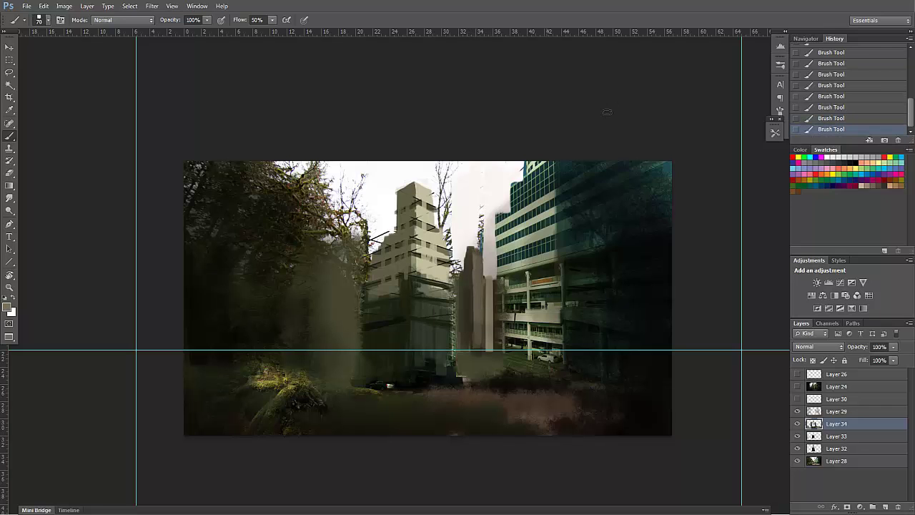
# - Try placing Layer 34 above Layer 29 and return it to its original order
pyautogui.click(797, 411)
pyautogui.click(797, 411)
pyautogui.hotkey('ctrl', ']')
pyautogui.moveTo(483, 264); pyautogui.dragTo(483, 276)
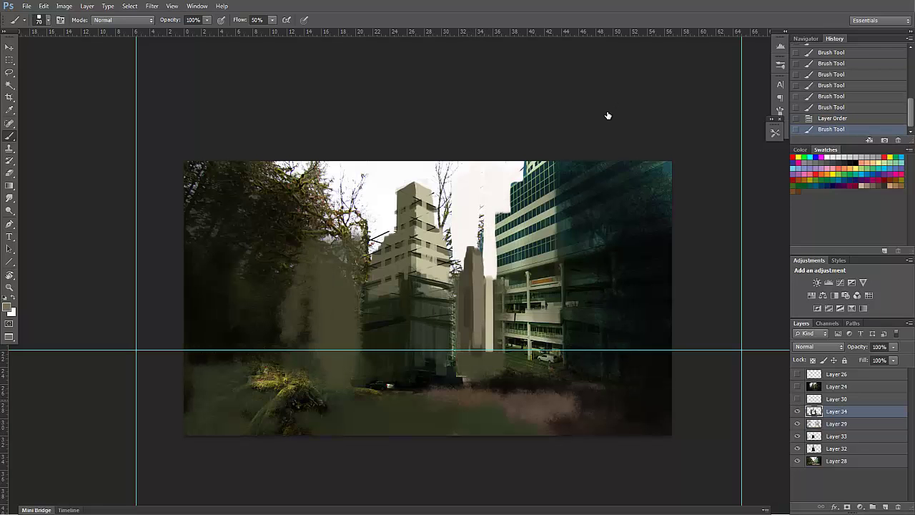
pyautogui.click(796, 411)
pyautogui.press('ctrl+')
pyautogui.hotkey('ctrl', '[')
# - Merge Layers 29, 34, 33, 32 and 28 into a single layer
pyautogui.hotkey('alt', 'shift', ']')
pyautogui.hotkey('ctrl', 'e')
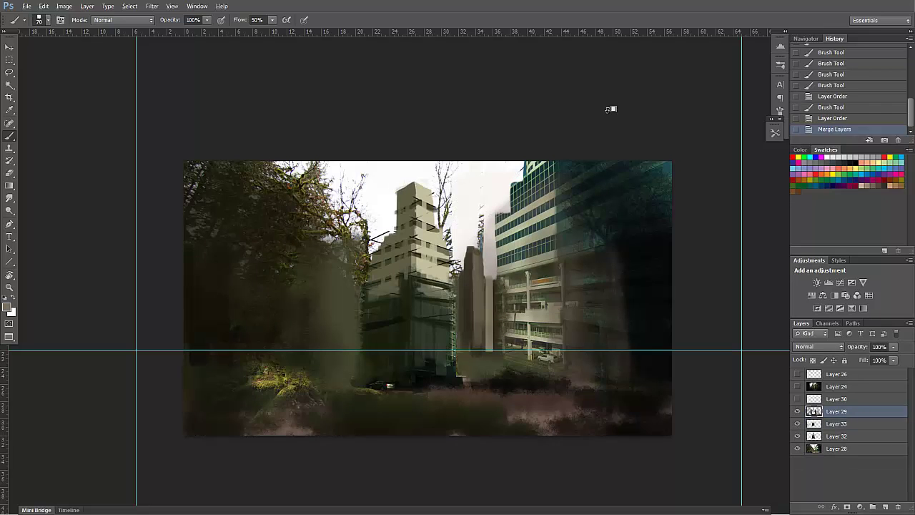
pyautogui.hotkey('ctrl', 'z')
pyautogui.press('alt+')
pyautogui.hotkey('alt', 'shift', ']')
pyautogui.hotkey('alt', 'shift', ']')
pyautogui.hotkey('alt', 'shift', ']')
pyautogui.hotkey('alt', 'shift', ']')
pyautogui.hotkey('ctrl', 'e')
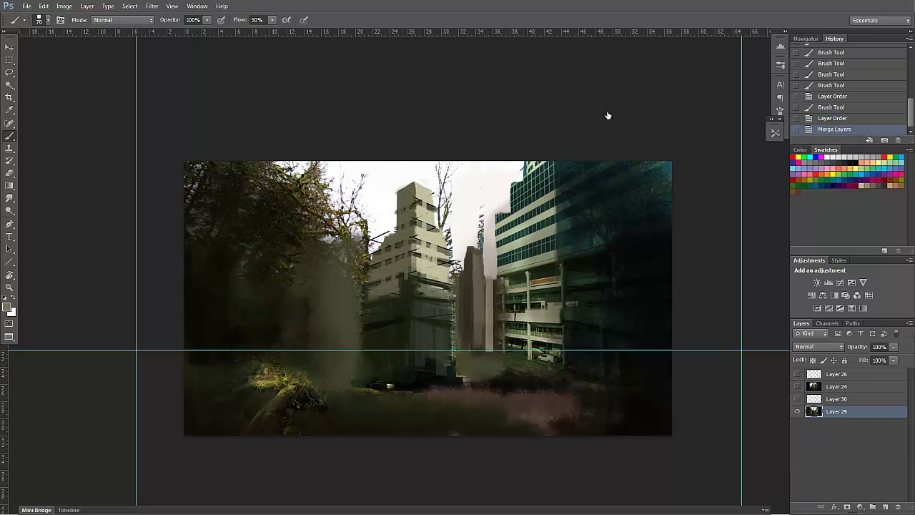
# - Touch up the dark areas of the merged layer with a sampled tone
pyautogui.keyDown('alt'); pyautogui.click(611, 108); pyautogui.keyUp('alt')
pyautogui.click(608, 115)
pyautogui.click(608, 116)
pyautogui.click(608, 116)
pyautogui.click(607, 114)
pyautogui.click(607, 112)
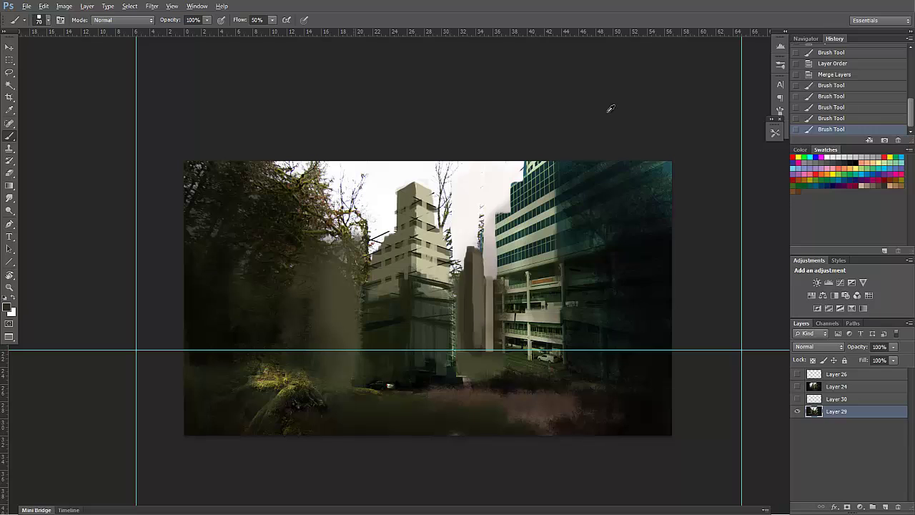
# - Paint near-white sky into the gap between the left trees and the tower with vertical strokes
pyautogui.moveTo(367, 233); pyautogui.dragTo(360, 312)
pyautogui.moveTo(349, 231); pyautogui.dragTo(349, 277)
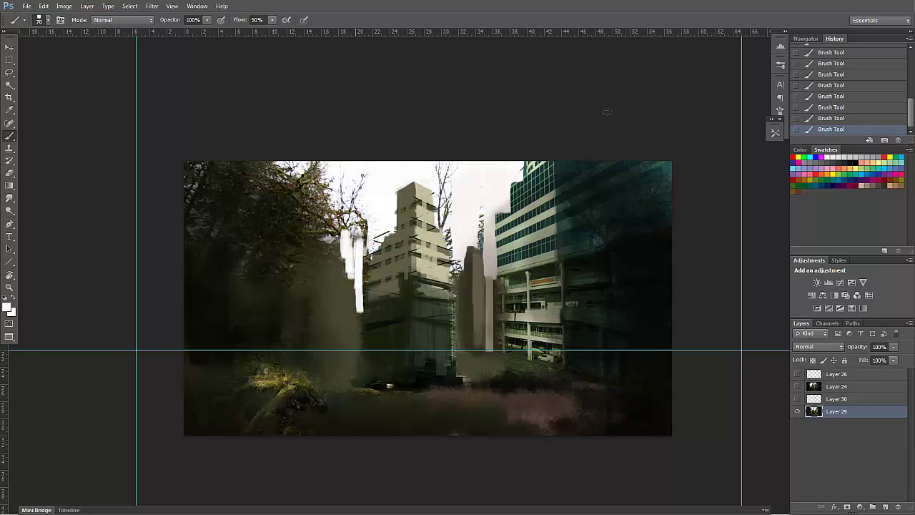
pyautogui.moveTo(361, 213); pyautogui.dragTo(361, 244)
pyautogui.moveTo(347, 210); pyautogui.dragTo(358, 336)
pyautogui.moveTo(366, 230); pyautogui.dragTo(365, 257)
pyautogui.moveTo(336, 218); pyautogui.dragTo(339, 277)
pyautogui.moveTo(348, 276); pyautogui.dragTo(359, 337)
# - Compare with Layer 24 and block in faint distant buildings left of the tower with sampled tones at 50% opacity
pyautogui.click(797, 386)
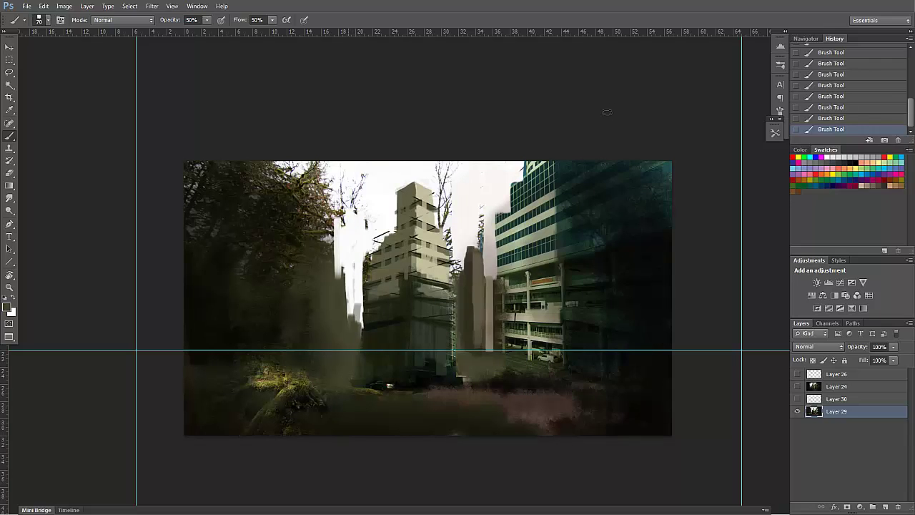
pyautogui.keyDown('alt'); pyautogui.click(347, 259); pyautogui.keyUp('alt')
pyautogui.moveTo(341, 268); pyautogui.dragTo(350, 318)
pyautogui.moveTo(326, 229); pyautogui.dragTo(331, 308)
pyautogui.keyDown('alt'); pyautogui.click(331, 314); pyautogui.keyUp('alt')
pyautogui.moveTo(333, 253); pyautogui.dragTo(332, 322)
pyautogui.moveTo(347, 307)
pyautogui.mouseDown()
pyautogui.moveTo(356, 339)
pyautogui.moveTo(336, 340)
pyautogui.mouseUp()
pyautogui.keyDown('alt'); pyautogui.click(352, 293); pyautogui.keyUp('alt')
pyautogui.keyDown('alt'); pyautogui.click(336, 337); pyautogui.keyUp('alt')
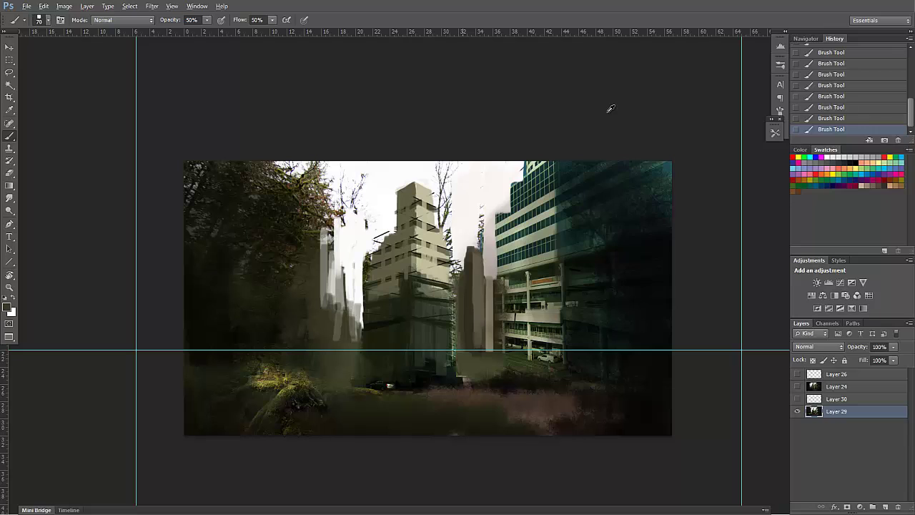
# - Soften the distant building right of the tower with a sampled tone and lighten the sky above it
pyautogui.keyDown('alt'); pyautogui.click(467, 362); pyautogui.keyUp('alt')
pyautogui.moveTo(452, 332); pyautogui.dragTo(452, 352)
pyautogui.moveTo(466, 286); pyautogui.dragTo(467, 338)
pyautogui.moveTo(475, 291)
pyautogui.mouseDown()
pyautogui.moveTo(476, 347)
pyautogui.moveTo(491, 353)
pyautogui.mouseUp()
pyautogui.moveTo(470, 343); pyautogui.dragTo(471, 354)
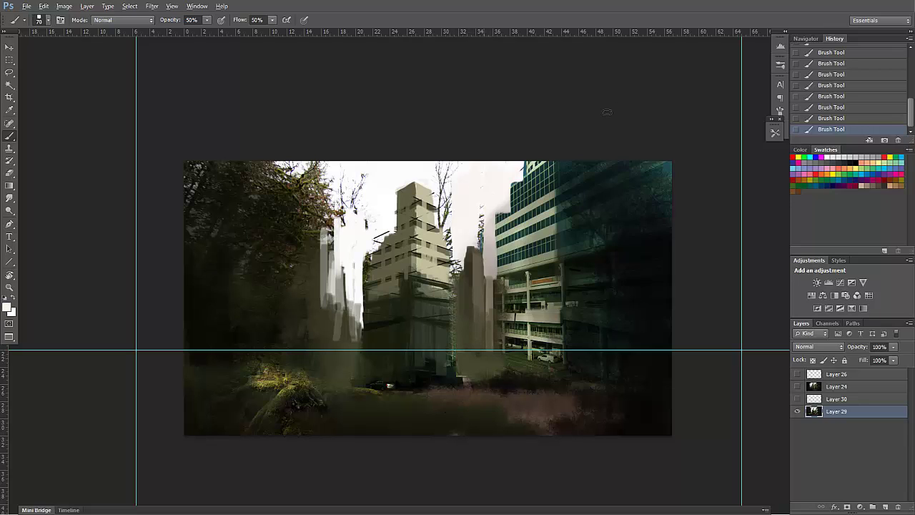
pyautogui.moveTo(485, 213); pyautogui.dragTo(487, 261)
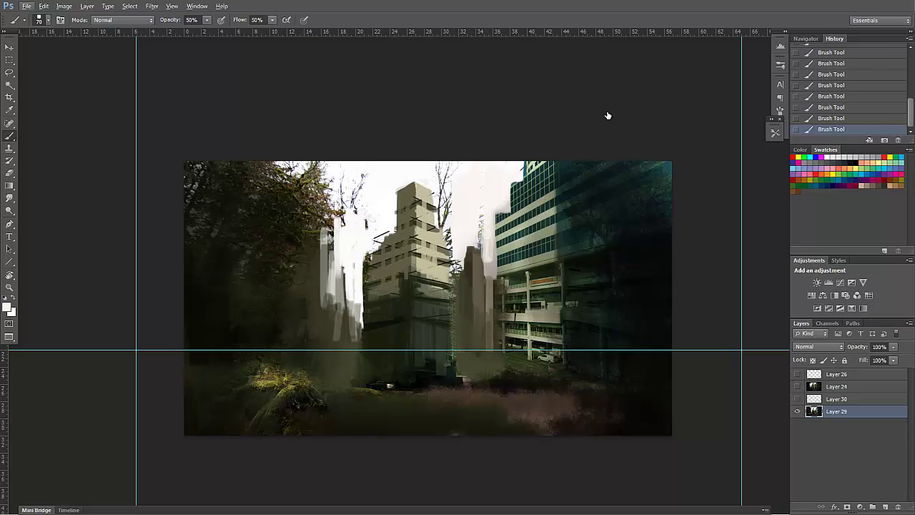
# - Sample a dark tone from Layer 24 and tone down the office building's upper blue windows
pyautogui.click(797, 386)
pyautogui.keyDown('alt'); pyautogui.click(550, 198); pyautogui.keyUp('alt')
pyautogui.click(797, 386)
pyautogui.moveTo(548, 194); pyautogui.dragTo(512, 208)
pyautogui.moveTo(543, 169); pyautogui.dragTo(507, 210)
# - Sample a near-black tone and paint dark horizontal streaks across the office building's lower floors at 80% opacity
pyautogui.keyDown('alt'); pyautogui.click(542, 269); pyautogui.keyUp('alt')
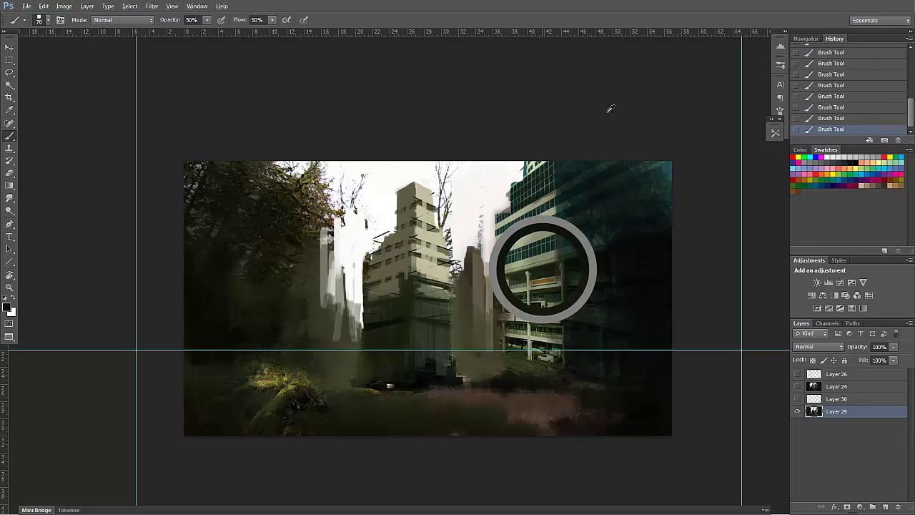
pyautogui.moveTo(492, 303); pyautogui.dragTo(542, 300)
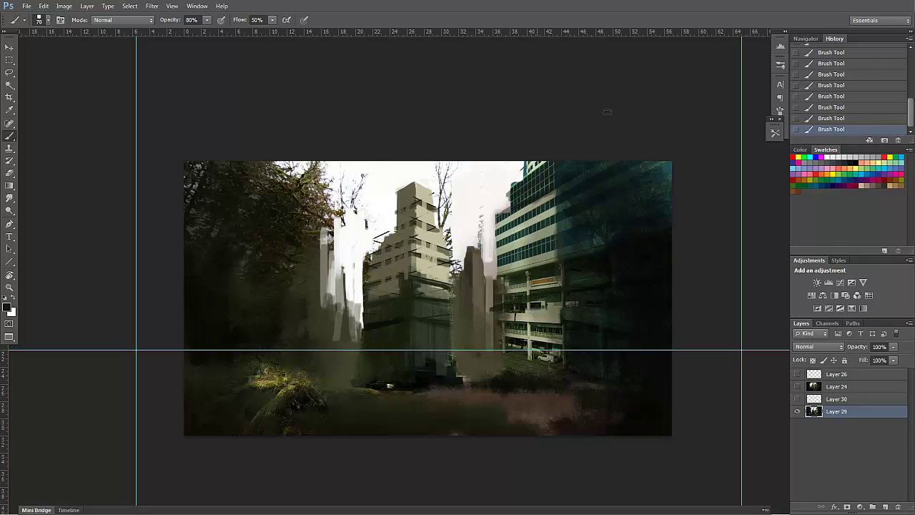
pyautogui.moveTo(492, 334); pyautogui.dragTo(550, 335)
pyautogui.moveTo(511, 362); pyautogui.dragTo(552, 360)
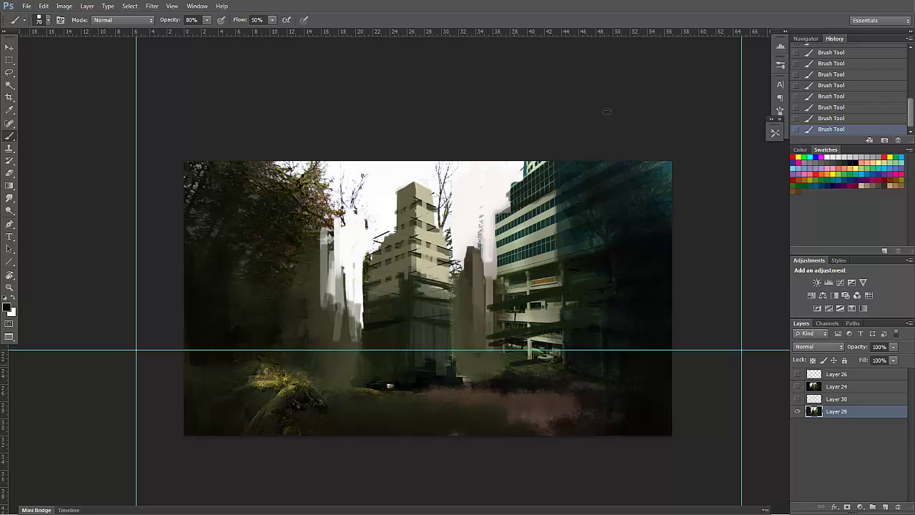
pyautogui.moveTo(499, 342); pyautogui.dragTo(561, 336)
# - Sample a light concrete tone and paint a slanted ledge across the office building's lower floors
pyautogui.keyDown('alt'); pyautogui.click(539, 318); pyautogui.keyUp('alt')
pyautogui.moveTo(499, 340)
pyautogui.mouseDown()
pyautogui.moveTo(559, 335)
pyautogui.moveTo(563, 322)
pyautogui.mouseUp()
pyautogui.moveTo(484, 332); pyautogui.dragTo(539, 325)
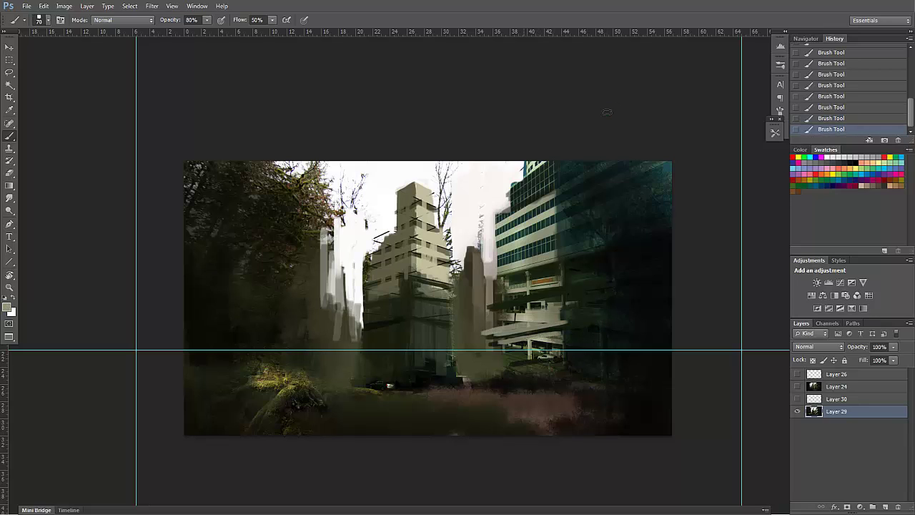
# - Cover the office building's parking levels with dark horizontal bands in a sampled tone, following the perspective
pyautogui.keyDown('alt'); pyautogui.click(546, 267); pyautogui.keyUp('alt')
pyautogui.moveTo(497, 295)
pyautogui.mouseDown()
pyautogui.moveTo(546, 286)
pyautogui.moveTo(563, 268)
pyautogui.moveTo(567, 295)
pyautogui.mouseUp()
pyautogui.moveTo(492, 289); pyautogui.dragTo(579, 279)
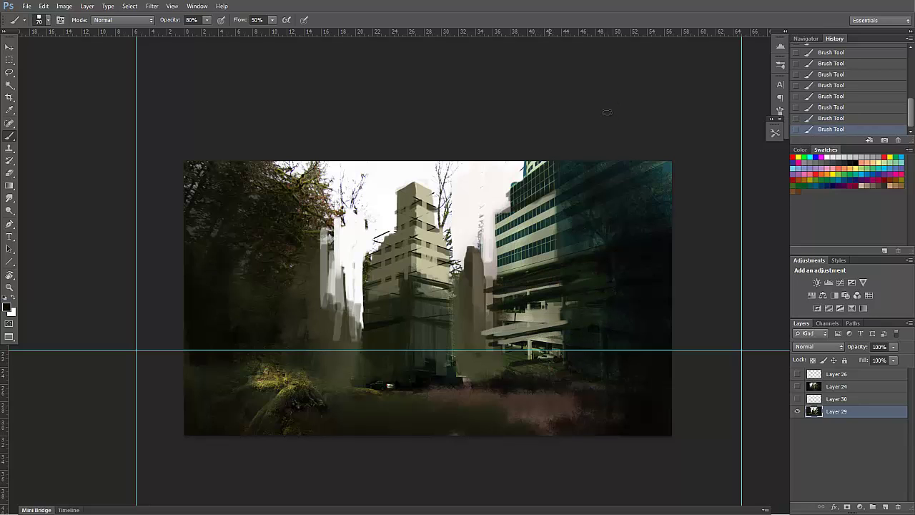
pyautogui.moveTo(492, 316); pyautogui.dragTo(577, 303)
pyautogui.moveTo(506, 317)
pyautogui.mouseDown()
pyautogui.moveTo(595, 299)
pyautogui.moveTo(582, 303)
pyautogui.mouseUp()
pyautogui.moveTo(501, 343); pyautogui.dragTo(564, 336)
pyautogui.moveTo(493, 340); pyautogui.dragTo(559, 332)
pyautogui.moveTo(498, 350); pyautogui.dragTo(538, 339)
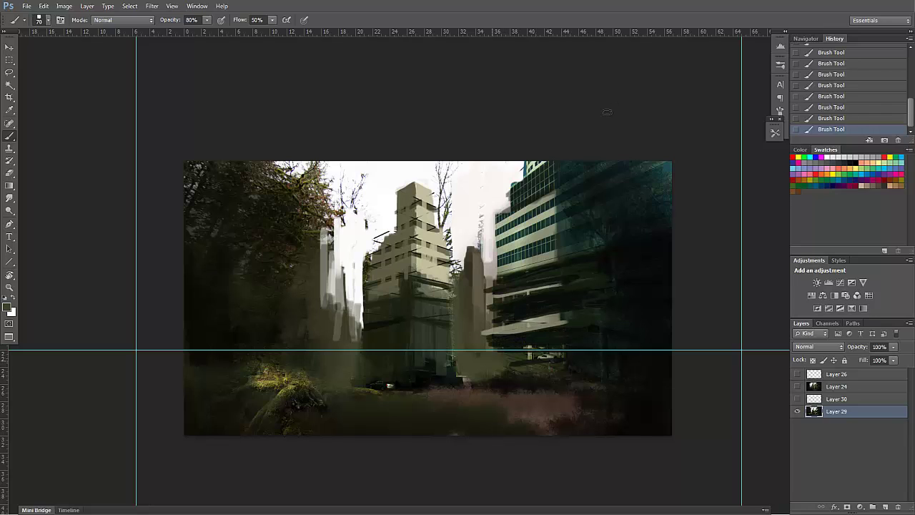
# - Paint over the car and shrubs at the office building's base with a sampled dark tone and hide the guides
pyautogui.keyDown('alt'); pyautogui.click(531, 358); pyautogui.keyUp('alt')
pyautogui.moveTo(515, 363); pyautogui.dragTo(562, 362)
pyautogui.moveTo(516, 370); pyautogui.dragTo(566, 367)
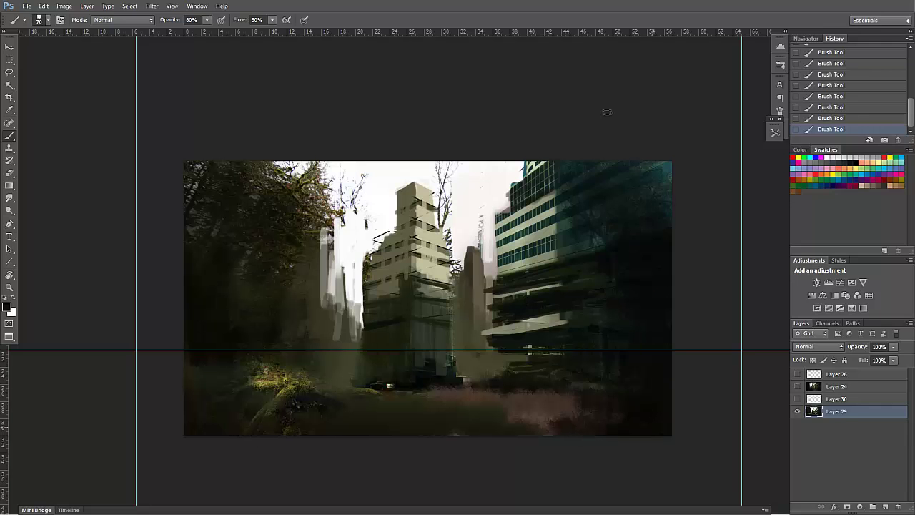
pyautogui.hotkey('ctrl', 'h')
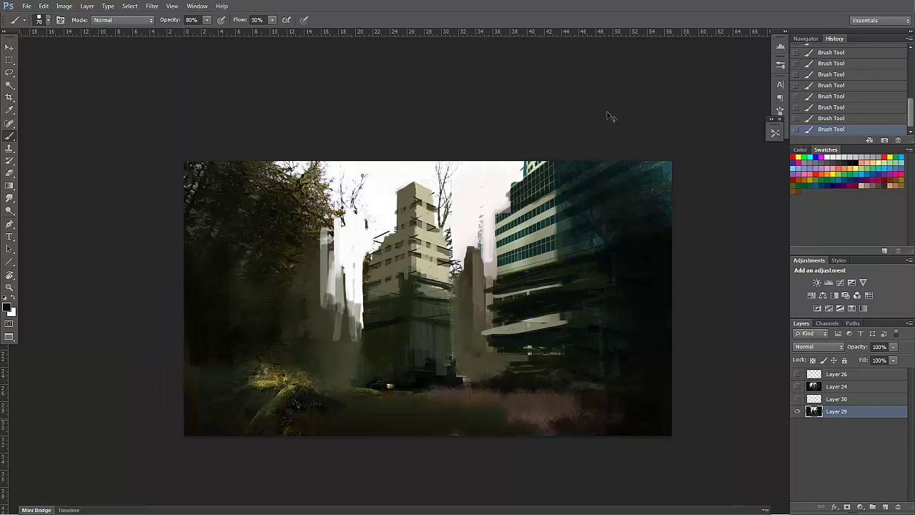
# - Lasso an irregular strip of foreground ground from the mossy mound across to the canvas's right edge
pyautogui.press('l')
pyautogui.moveTo(497, 402); pyautogui.dragTo(361, 394)
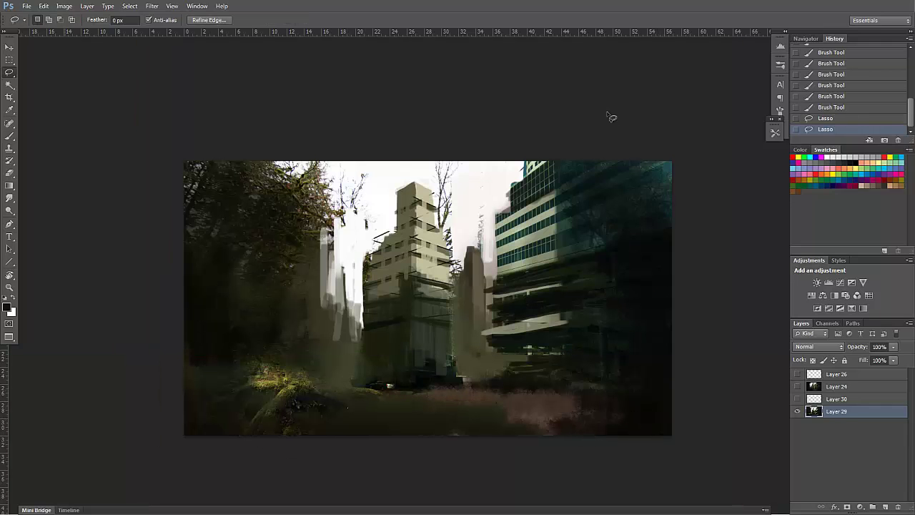
pyautogui.moveTo(662, 417)
pyautogui.mouseDown()
pyautogui.moveTo(466, 397)
pyautogui.moveTo(671, 434)
pyautogui.moveTo(667, 419)
pyautogui.mouseUp()
# - Compare with Layer 24, paint dark vertical strokes inside the selected ground strip, and hide the selection outline
pyautogui.press('b')
pyautogui.click(797, 386)
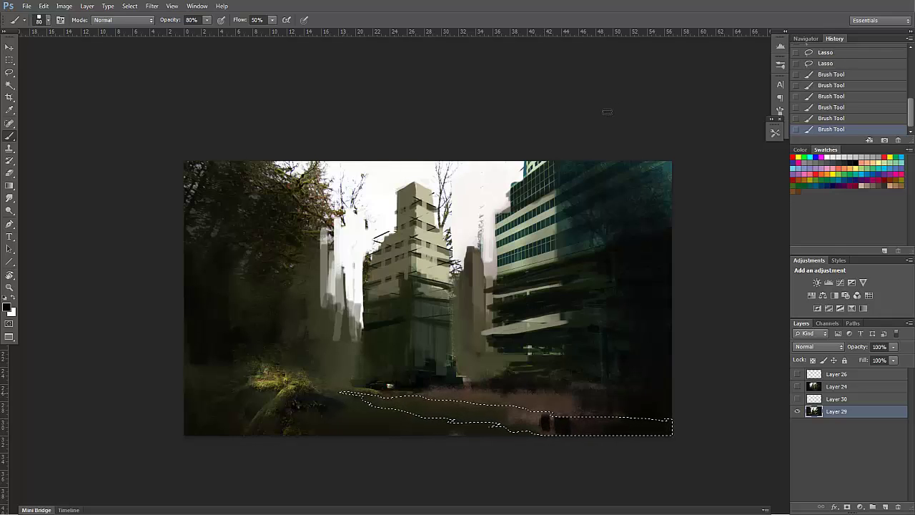
pyautogui.moveTo(371, 395); pyautogui.dragTo(371, 410)
pyautogui.moveTo(401, 398)
pyautogui.mouseDown()
pyautogui.moveTo(402, 412)
pyautogui.moveTo(473, 422)
pyautogui.mouseUp()
pyautogui.moveTo(497, 404)
pyautogui.mouseDown()
pyautogui.moveTo(493, 427)
pyautogui.moveTo(517, 429)
pyautogui.mouseUp()
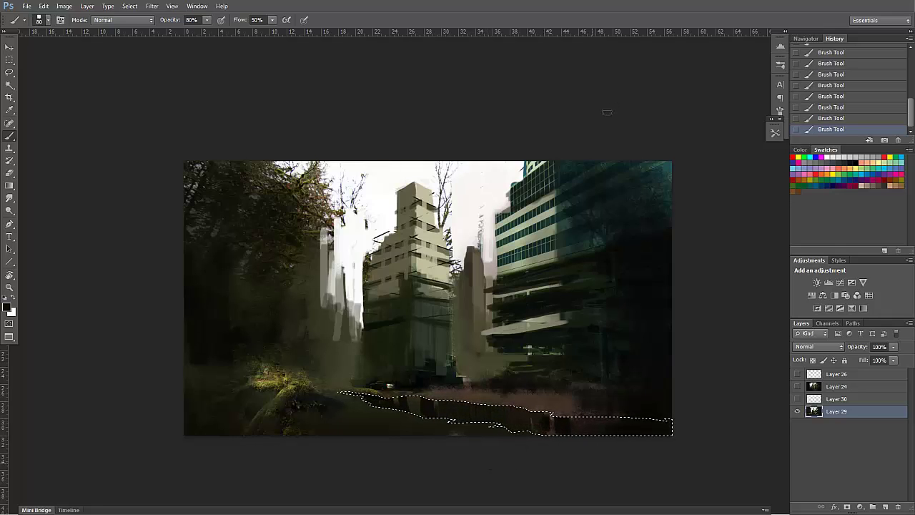
pyautogui.moveTo(582, 419)
pyautogui.mouseDown()
pyautogui.moveTo(583, 433)
pyautogui.moveTo(596, 433)
pyautogui.mouseUp()
pyautogui.hotkey('ctrl', 'h')
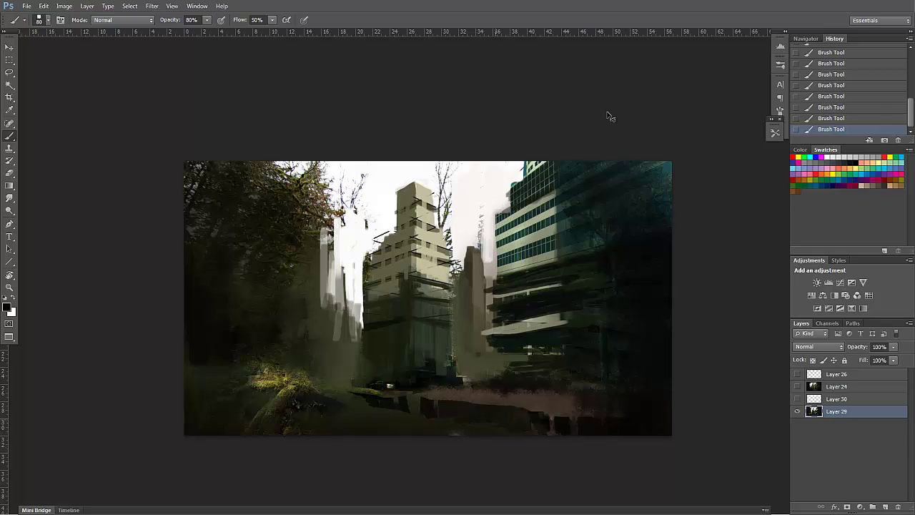
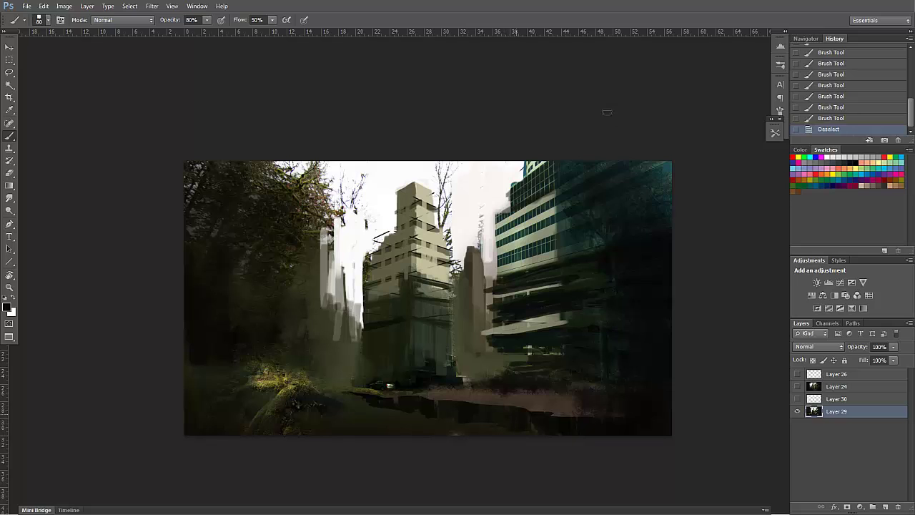
# - Darken the ground and shrub edges below the office building with the dark foreground colour
pyautogui.click(607, 111)
pyautogui.click(606, 112)
pyautogui.click(607, 111)
pyautogui.click(606, 111)
pyautogui.click(607, 112)
# - Load the tree-shaped brush, enlarge it to 900, and stamp dark foliage over the left trees and foreground
pyautogui.rightClick(606, 112)
pyautogui.doubleClick(607, 265)
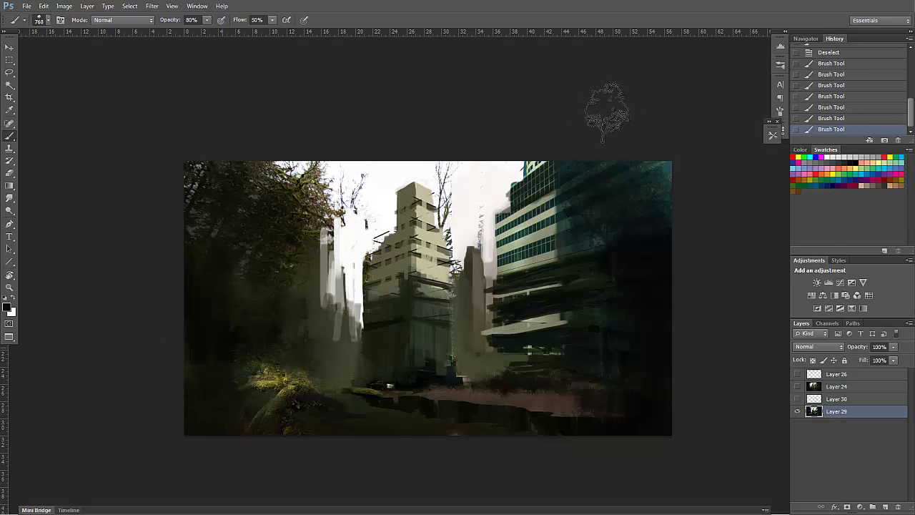
pyautogui.press(']')
pyautogui.press(']')
pyautogui.click(607, 111)
pyautogui.click(606, 112)
pyautogui.click(607, 111)
pyautogui.click(606, 111)
pyautogui.click(607, 111)
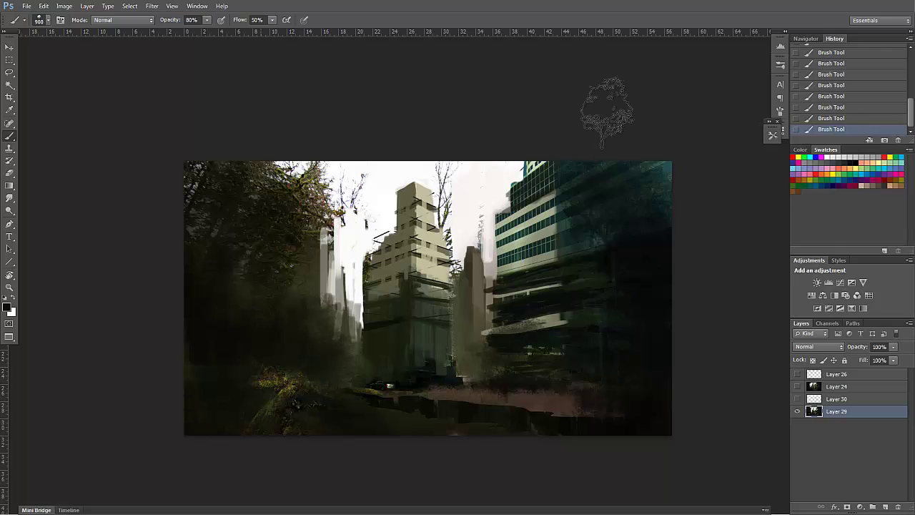
pyautogui.click(606, 111)
pyautogui.click(606, 111)
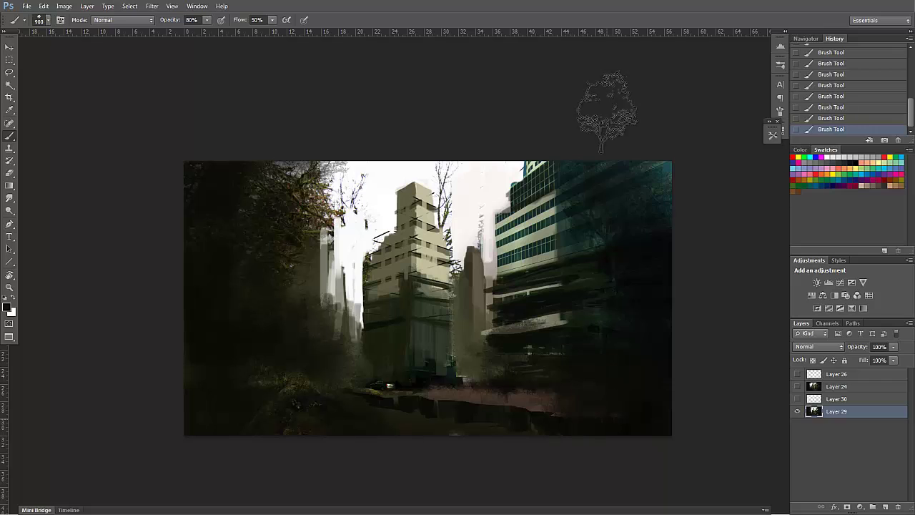
# - Reduce the tree-shaped brush to 300 and stamp dark foliage over the tower's lower floors and left edge
pyautogui.press('[')
pyautogui.press('[')
pyautogui.press('[')
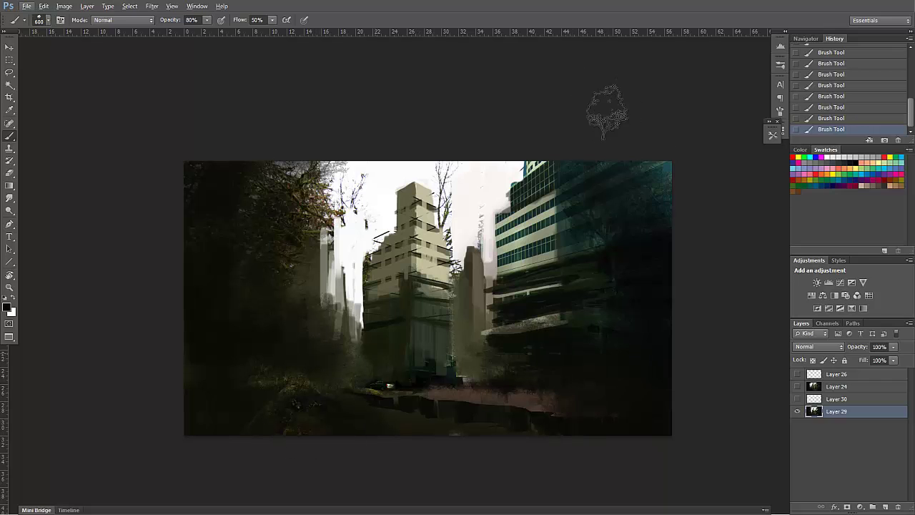
pyautogui.press('[')
pyautogui.press('[')
pyautogui.press('[')
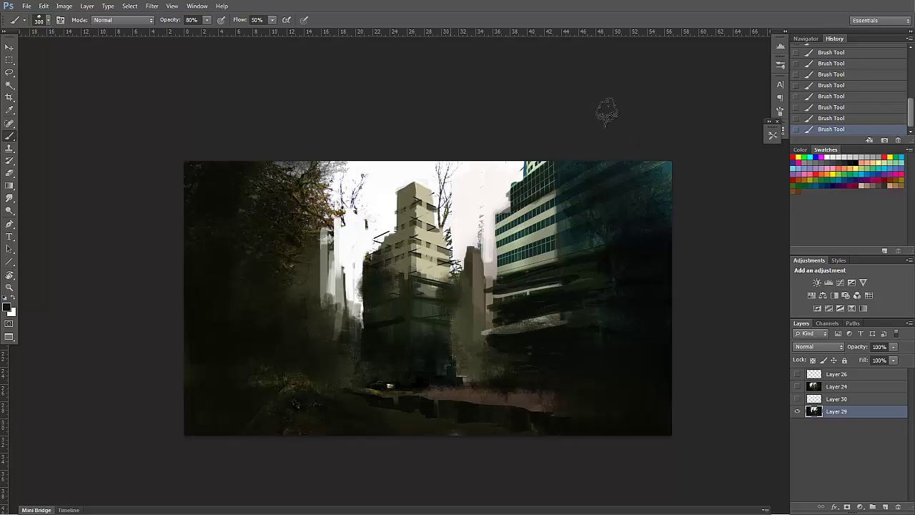
# - Reduce the tree-shaped brush to 250 and stamp olive-yellow foliage down the central tower's right side, with dark touches around its base
pyautogui.press('[')
pyautogui.press('[')
pyautogui.press('[')
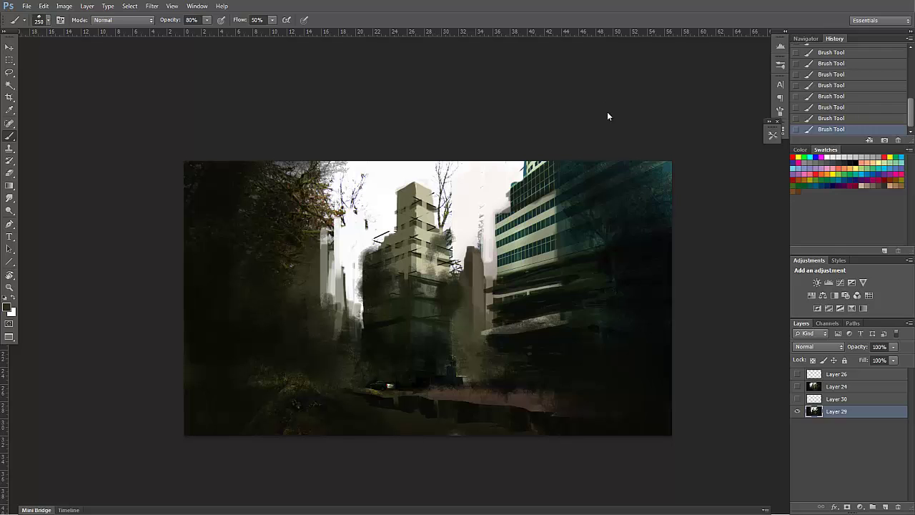
pyautogui.press('n')
pyautogui.press('Return')
pyautogui.press('n')
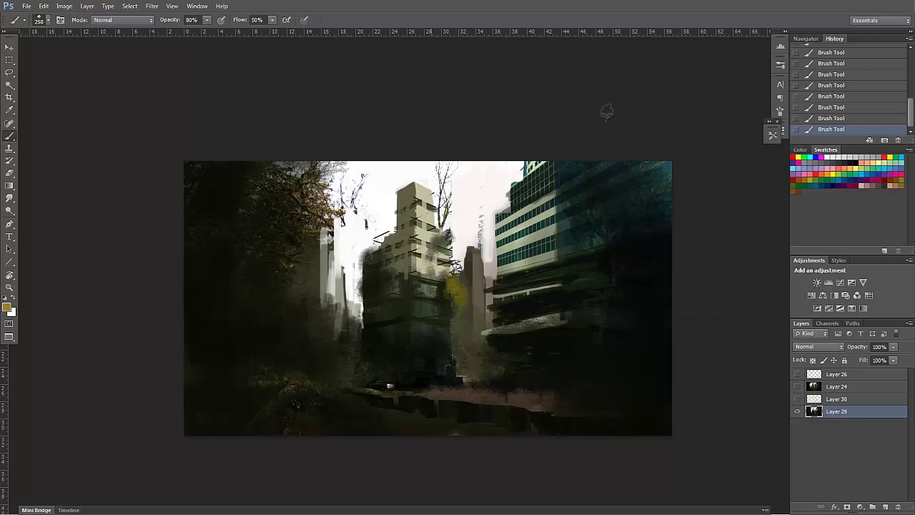
pyautogui.press('Return')
pyautogui.press('b')
pyautogui.moveTo(456, 323); pyautogui.dragTo(460, 368)
pyautogui.keyDown('alt'); pyautogui.click(444, 355); pyautogui.keyUp('alt')
pyautogui.moveTo(361, 347); pyautogui.dragTo(354, 371)
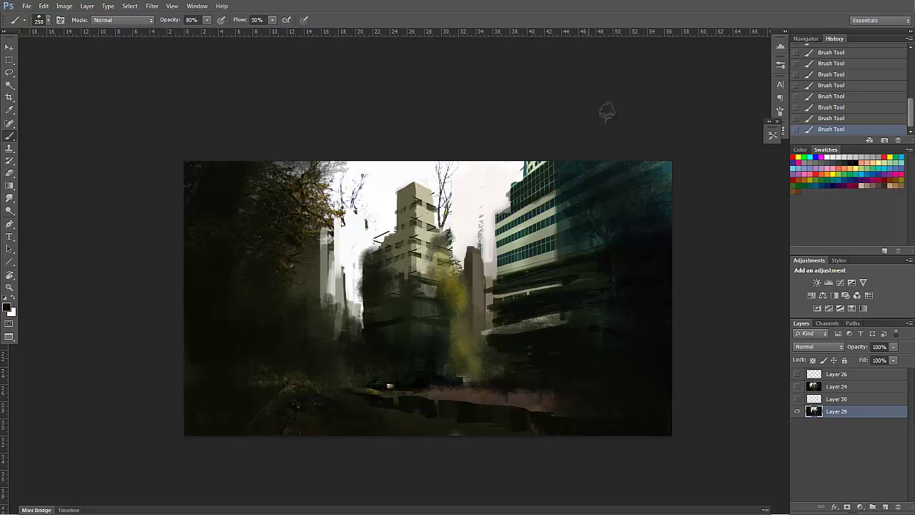
# - Load the square chalk preset and paint sampled dark strokes across the upper floors and shaded side of the office building
pyautogui.click(772, 135)
pyautogui.click(629, 162)
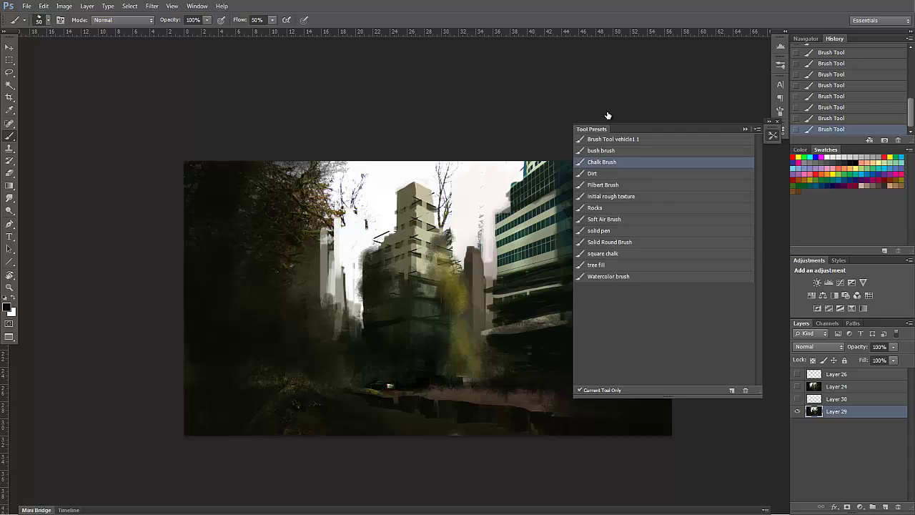
pyautogui.click(629, 254)
pyautogui.click(771, 135)
pyautogui.keyDown('alt'); pyautogui.click(561, 200); pyautogui.keyUp('alt')
pyautogui.moveTo(527, 192); pyautogui.dragTo(560, 176)
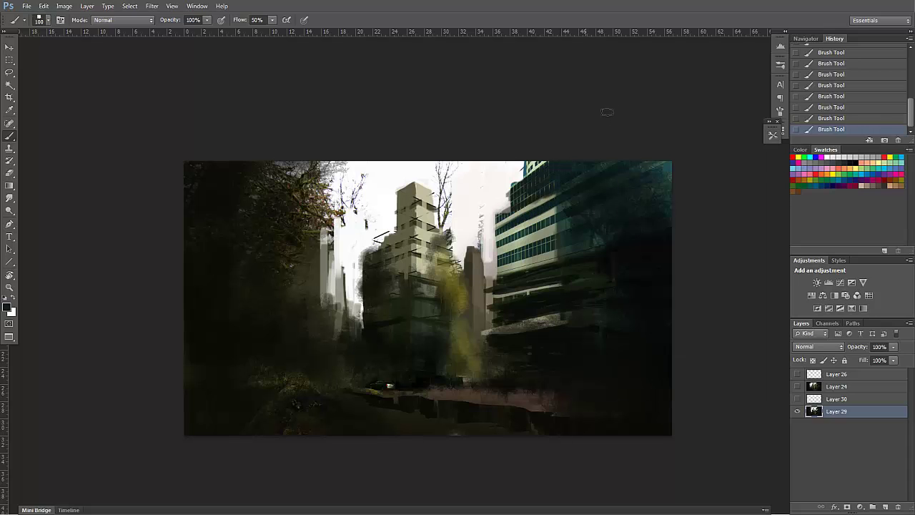
pyautogui.moveTo(491, 245); pyautogui.dragTo(563, 212)
pyautogui.moveTo(509, 262); pyautogui.dragTo(607, 226)
pyautogui.moveTo(619, 214)
pyautogui.mouseDown()
pyautogui.moveTo(670, 199)
pyautogui.moveTo(670, 164)
pyautogui.mouseUp()
# - Sample a grey-green tone from the office building and paint muted horizontal bands along its floors
pyautogui.keyDown('alt'); pyautogui.click(516, 272); pyautogui.keyUp('alt')
pyautogui.moveTo(492, 271); pyautogui.dragTo(566, 254)
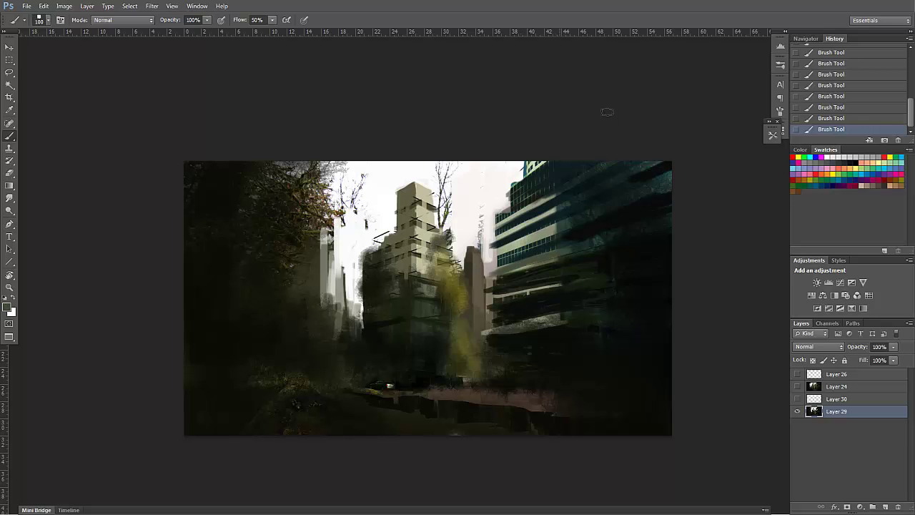
pyautogui.moveTo(504, 247); pyautogui.dragTo(553, 229)
pyautogui.moveTo(504, 235)
pyautogui.mouseDown()
pyautogui.moveTo(567, 207)
pyautogui.moveTo(567, 191)
pyautogui.mouseUp()
pyautogui.moveTo(499, 296); pyautogui.dragTo(560, 283)
pyautogui.moveTo(513, 320); pyautogui.dragTo(551, 311)
pyautogui.moveTo(496, 329)
pyautogui.mouseDown()
pyautogui.moveTo(561, 314)
pyautogui.moveTo(557, 323)
pyautogui.mouseUp()
pyautogui.keyDown('alt'); pyautogui.click(501, 336); pyautogui.keyUp('alt')
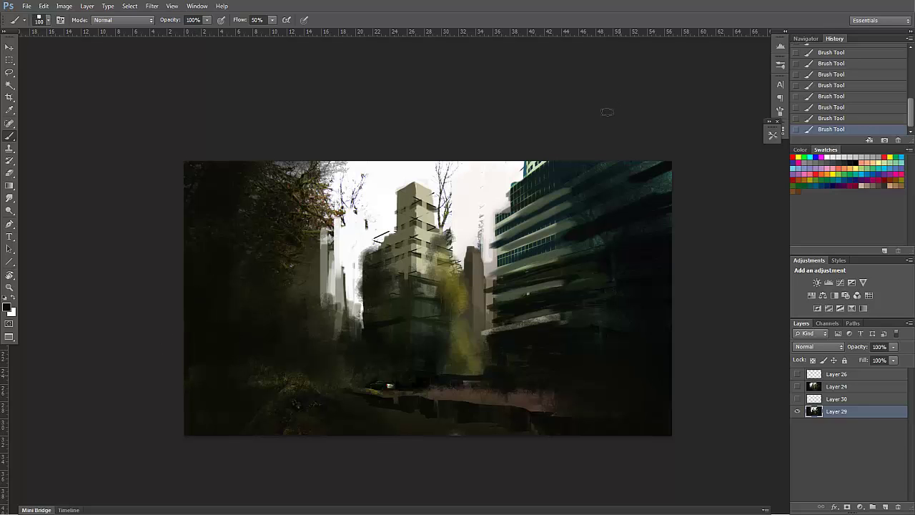
# - Choose a tree brush tip, enlarge it to 2249 px, and set its angle to -26°
pyautogui.click(772, 134)
pyautogui.click(779, 111)
pyautogui.click(612, 103)
pyautogui.scroll(2, 710, 120)
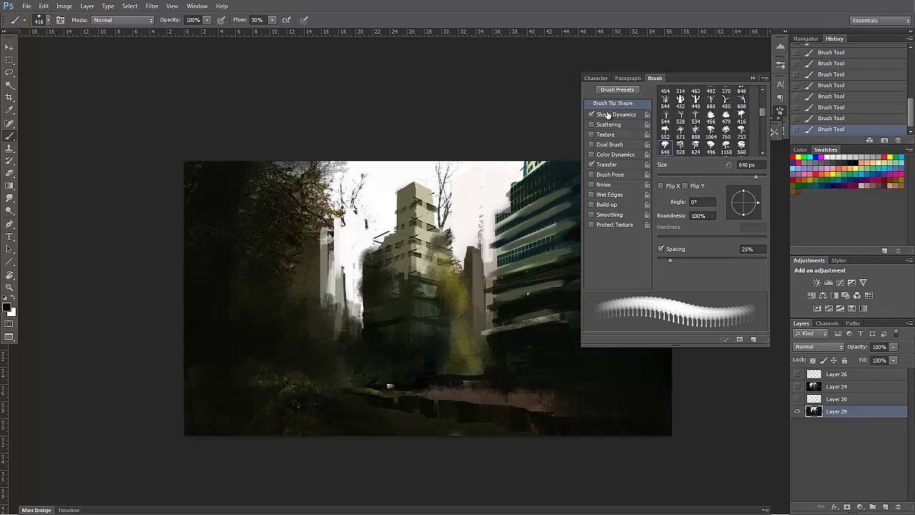
pyautogui.press(']')
pyautogui.press(']')
pyautogui.press(']')
pyautogui.press(']')
pyautogui.press(']')
pyautogui.press(']')
pyautogui.press(']')
pyautogui.press(']')
pyautogui.press(']')
pyautogui.press(']')
pyautogui.press(']')
pyautogui.press(']')
pyautogui.press(']')
pyautogui.press(']')
pyautogui.press(']')
pyautogui.press(']')
pyautogui.press(']')
pyautogui.press(']')
pyautogui.press(']')
pyautogui.press(']')
pyautogui.moveTo(758, 202); pyautogui.dragTo(756, 208)
# - Add a new layer, raise the brush flow to 100%, and stamp dark hanging foliage over the upper-left trees
pyautogui.hotkey('ctrl', 'shift', 'alt', 'n')
pyautogui.click(300, 193)
pyautogui.click(300, 193)
pyautogui.click(300, 193)
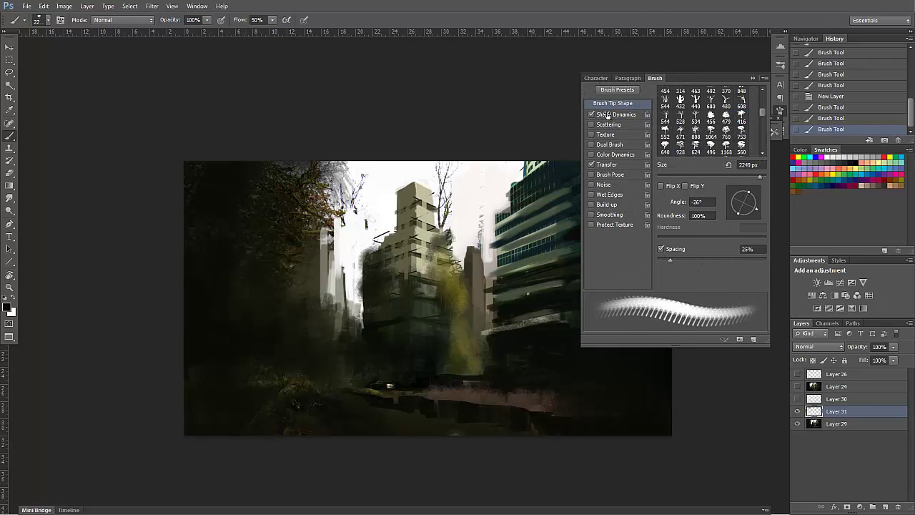
pyautogui.hotkey('shift', '0')
pyautogui.click(301, 179)
pyautogui.hotkey('ctrl', 'z')
pyautogui.click(293, 171)
pyautogui.click(300, 179)
pyautogui.click(235, 185)
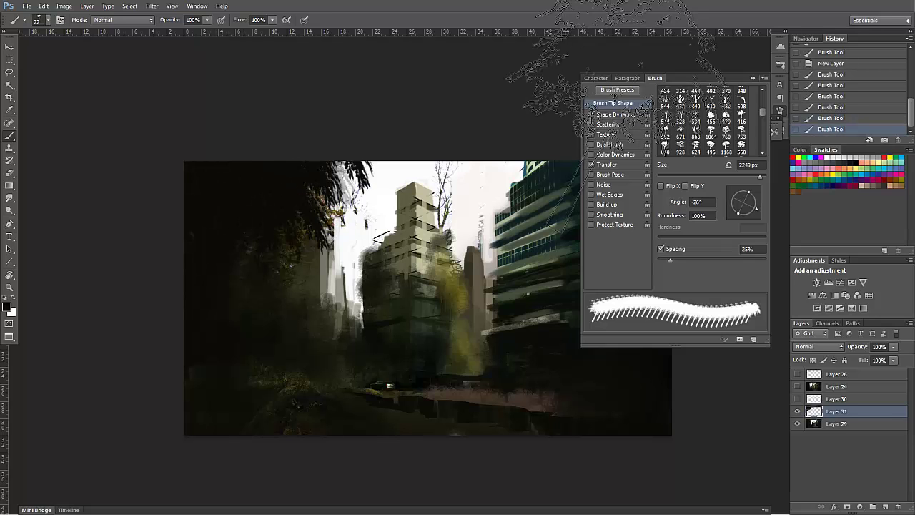
pyautogui.click(752, 78)
pyautogui.click(214, 203)
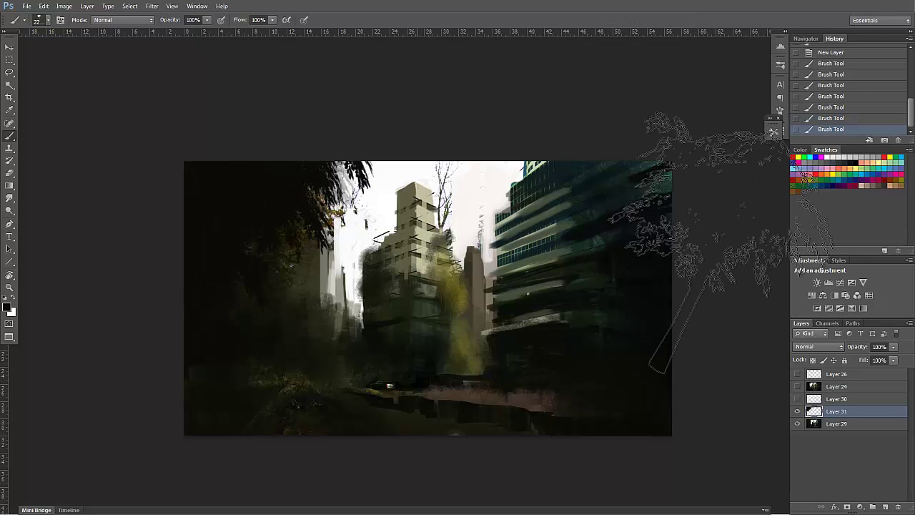
# - Load the square chalk preset and add a new layer in Color blend mode directly above Layer 29
pyautogui.click(773, 132)
pyautogui.click(629, 251)
pyautogui.click(773, 132)
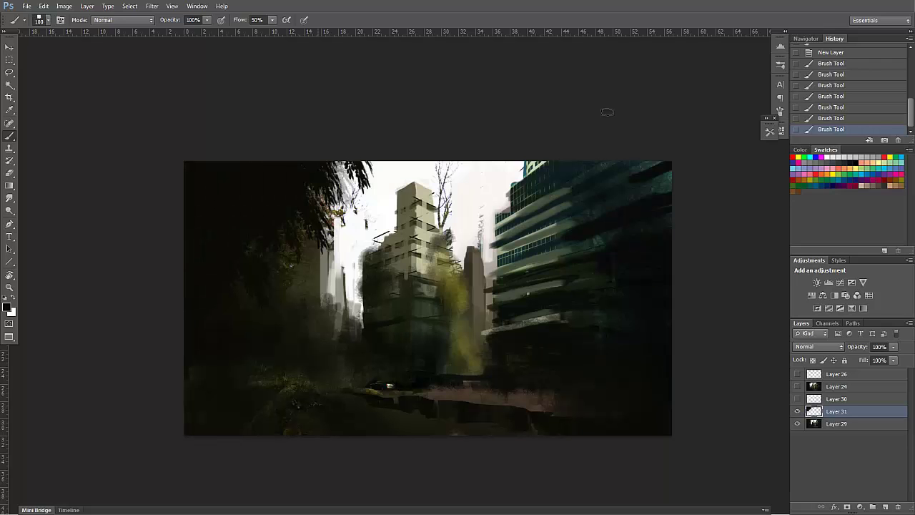
pyautogui.hotkey('ctrl', 'z')
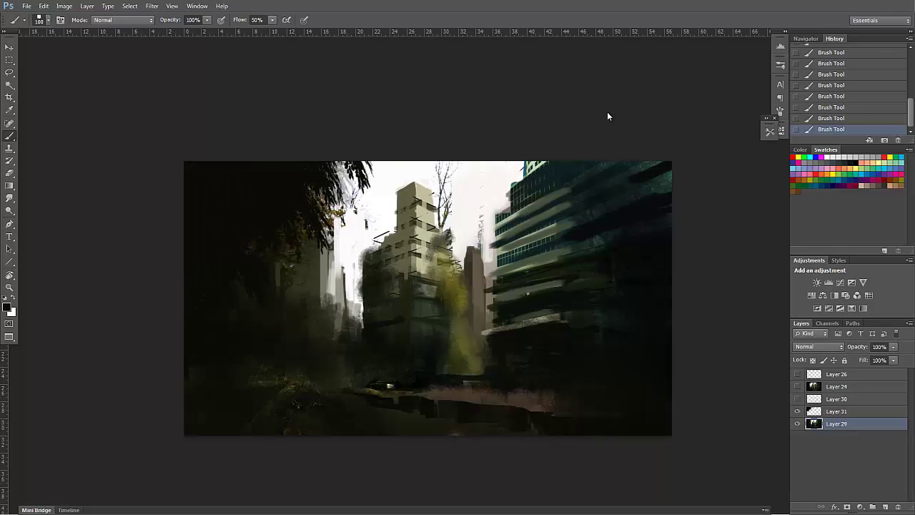
pyautogui.hotkey('ctrl', 'shift', 'alt', 'n')
pyautogui.hotkey('shift', 'alt', 'c')
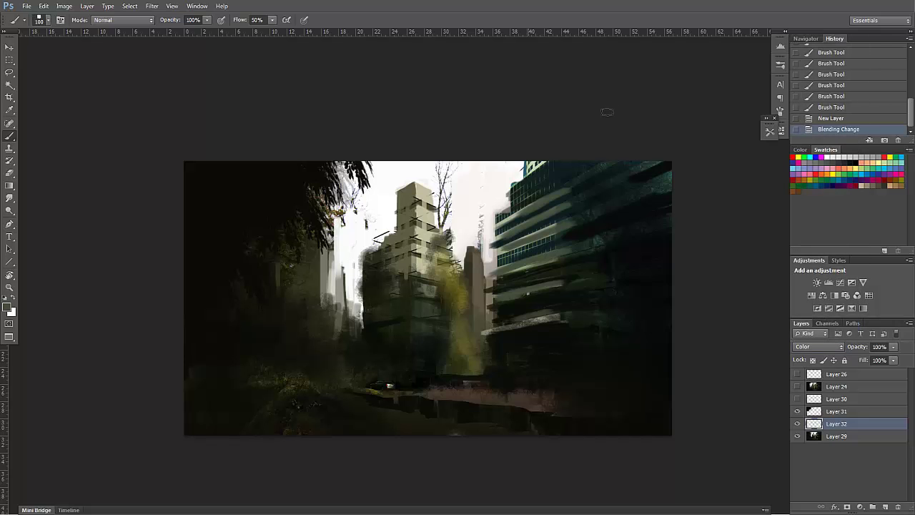
# - Try tinting the office building's facade yellow on the Color layer
pyautogui.click(606, 112)
pyautogui.hotkey('ctrl', 'z')
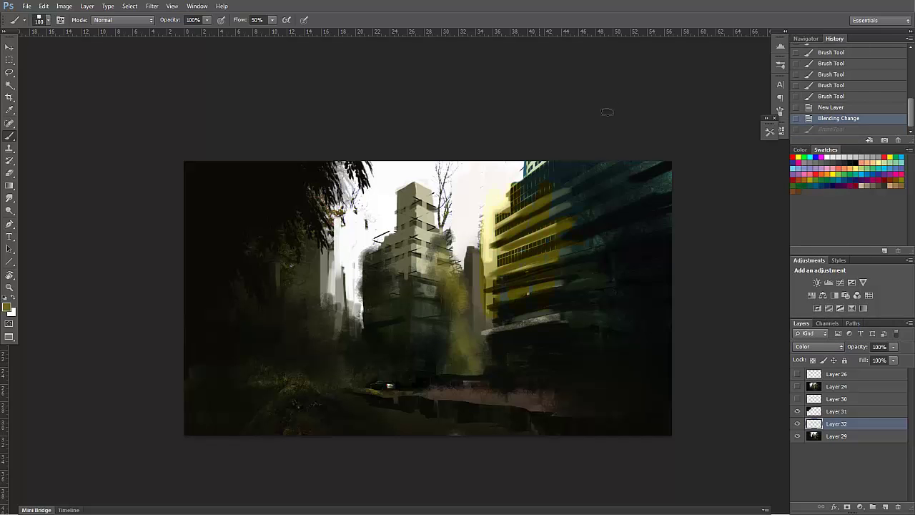
pyautogui.hotkey('ctrl', 'alt', 'z')
pyautogui.click(607, 111)
pyautogui.hotkey('shift', 'alt', 'c')
pyautogui.click(607, 112)
pyautogui.hotkey('ctrl', 'z')
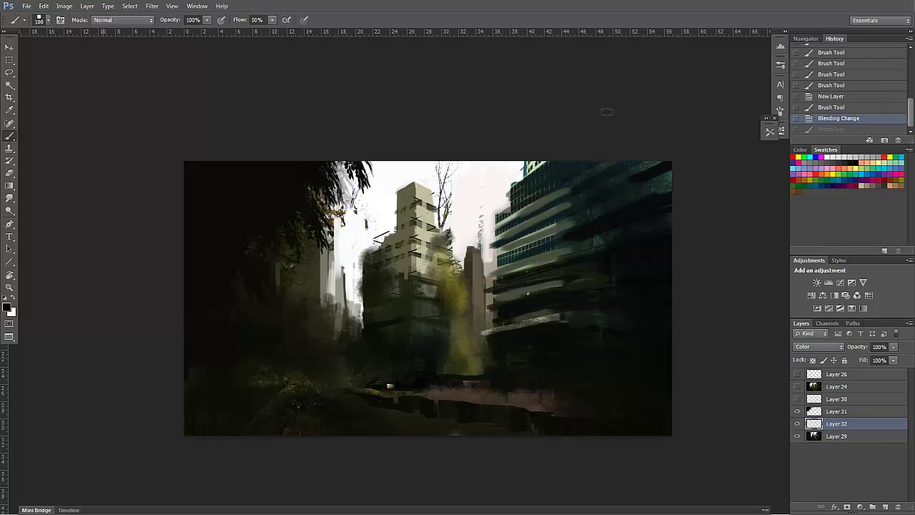
# - Set the foreground colour to a muted grey-olive
pyautogui.click(6, 307)
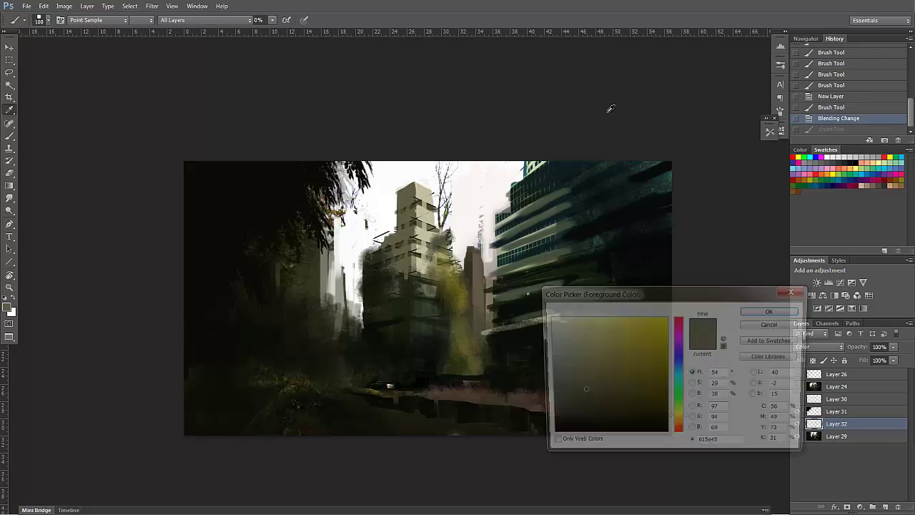
pyautogui.click(574, 394)
pyautogui.press('Return')
# - Try tinting the office building's floors grey-olive at 100% opacity, and undo those strokes
pyautogui.click(607, 111)
pyautogui.click(606, 112)
pyautogui.click(607, 111)
pyautogui.click(606, 112)
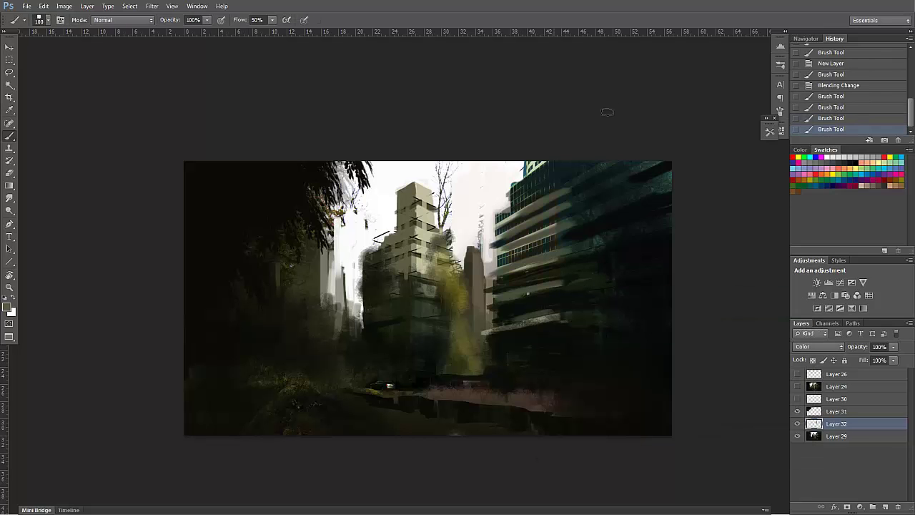
pyautogui.click(606, 112)
pyautogui.hotkey('ctrl', 'alt', 'z')
pyautogui.hotkey('ctrl', 'alt', 'z')
pyautogui.hotkey('ctrl', 'alt', 'z')
pyautogui.hotkey('ctrl', 'alt', 'z')
pyautogui.hotkey('ctrl', 'alt', 'z')
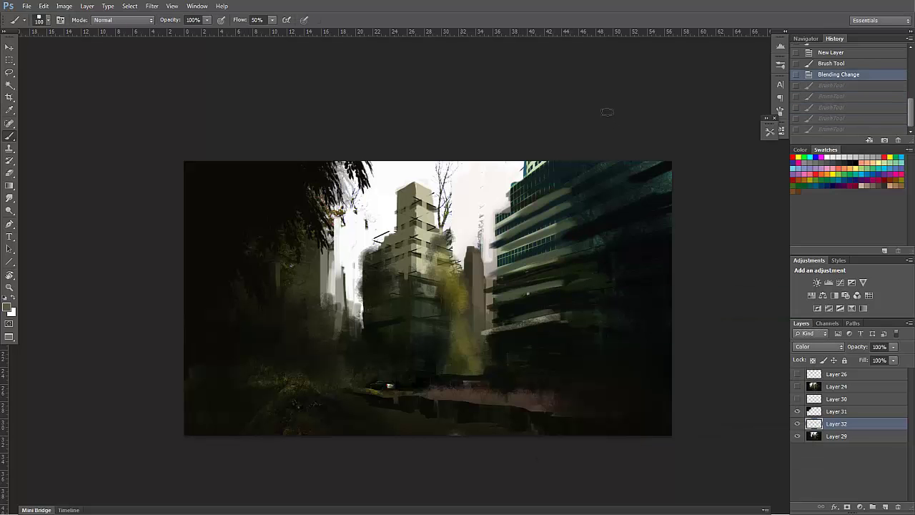
# - Neutralize the office building's teal with low-opacity strokes on the Color layer, and merge it with the layer below
pyautogui.click(606, 111)
pyautogui.click(607, 112)
pyautogui.click(607, 111)
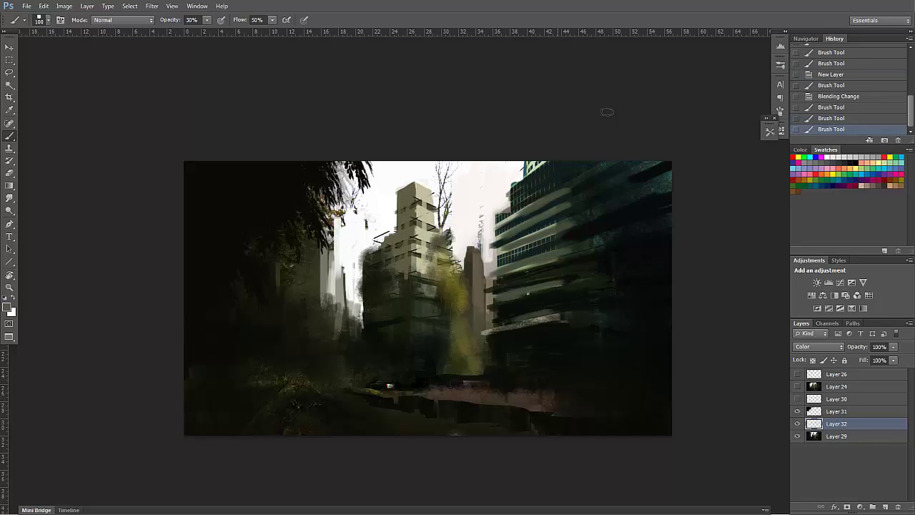
pyautogui.click(607, 112)
pyautogui.click(607, 111)
pyautogui.click(607, 111)
pyautogui.hotkey('ctrl', 'e')
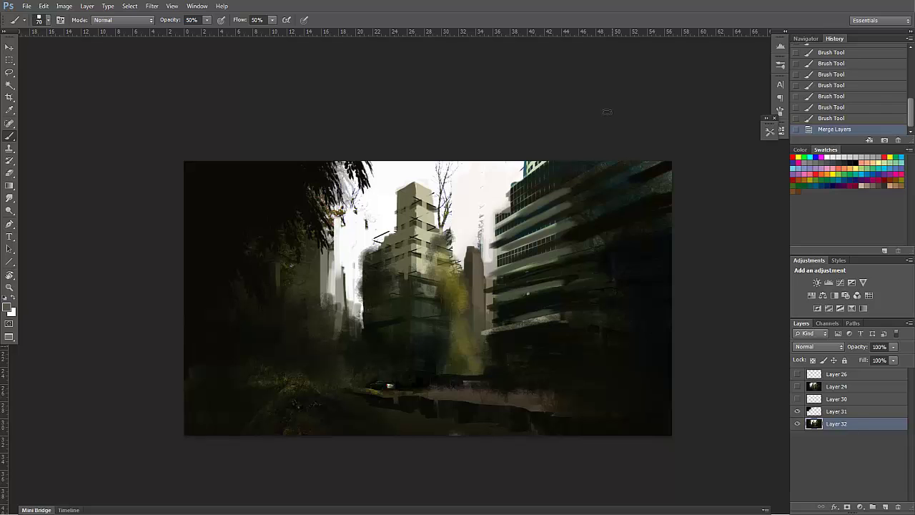
# - Set the brush opacity to 80% and clean up the tower's left silhouette with white sky strokes
pyautogui.press('8')
pyautogui.moveTo(366, 219); pyautogui.dragTo(366, 230)
pyautogui.click(366, 222)
pyautogui.click(366, 227)
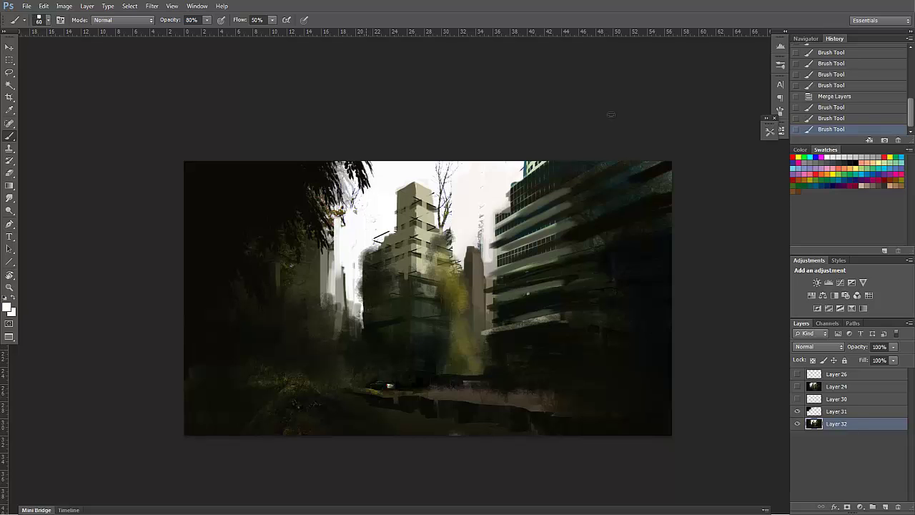
pyautogui.click(366, 225)
pyautogui.click(365, 224)
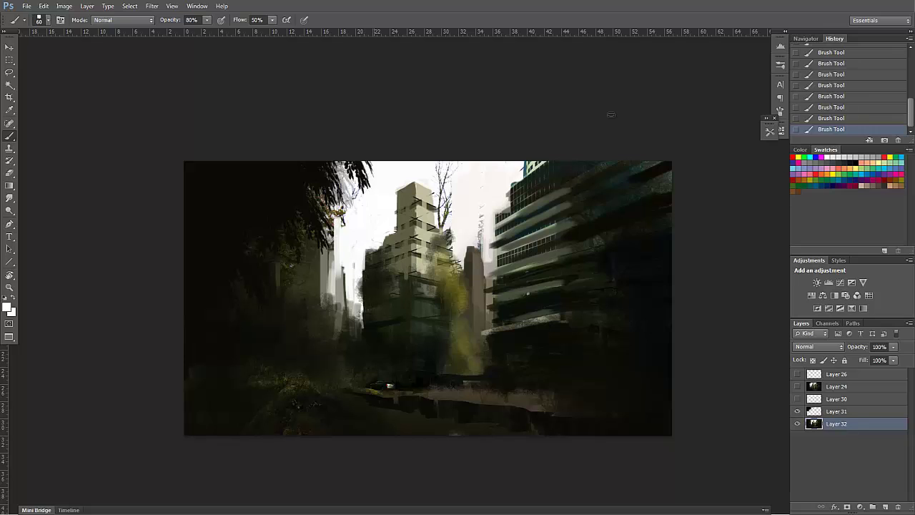
pyautogui.moveTo(370, 253); pyautogui.dragTo(366, 311)
# - Try vertical strokes over the tower's right facade in sampled tower tones, and undo them
pyautogui.keyDown('alt'); pyautogui.click(422, 286); pyautogui.keyUp('alt')
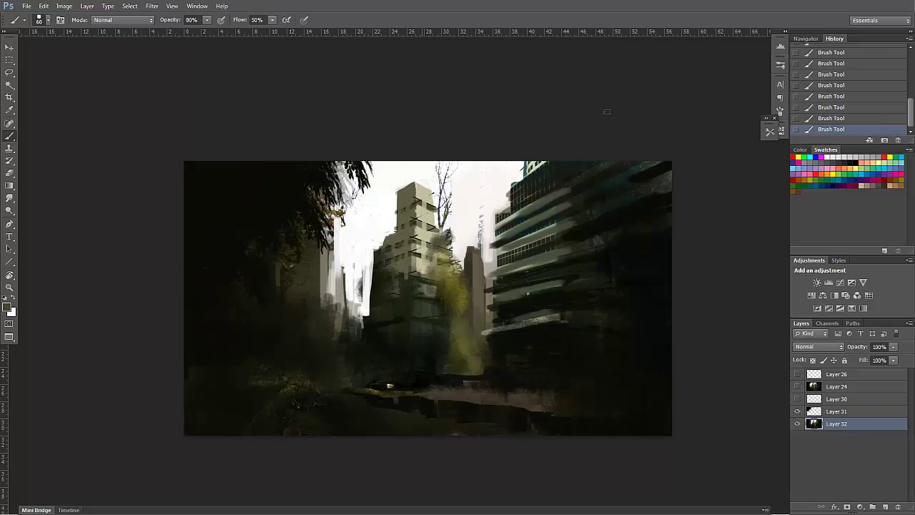
pyautogui.moveTo(428, 238); pyautogui.dragTo(429, 281)
pyautogui.moveTo(442, 246); pyautogui.dragTo(442, 311)
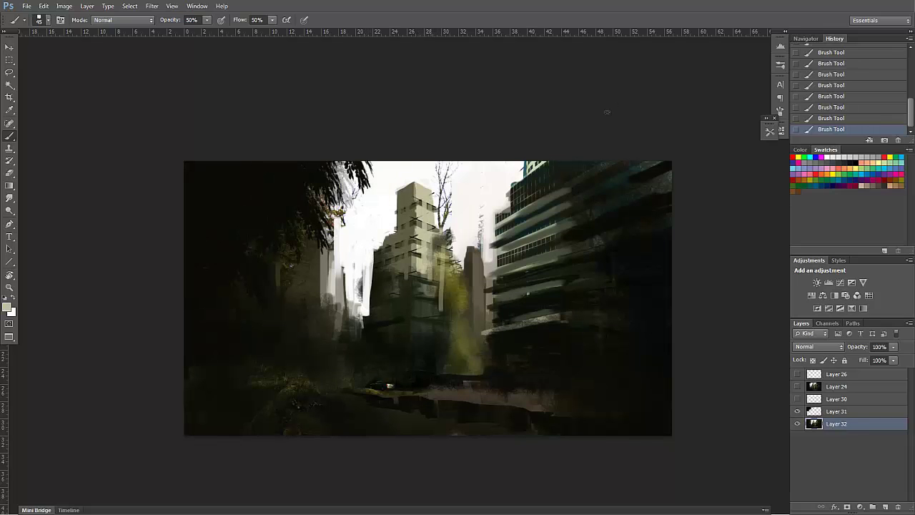
pyautogui.hotkey('ctrl', 'alt', 'z')
pyautogui.hotkey('ctrl', 'alt', 'z')
# - Paint vertical strokes down the tower's lower front with colours sampled from the tower
pyautogui.moveTo(423, 279); pyautogui.dragTo(422, 349)
pyautogui.keyDown('alt'); pyautogui.click(429, 322); pyautogui.keyUp('alt')
pyautogui.moveTo(422, 265)
pyautogui.mouseDown()
pyautogui.moveTo(421, 355)
pyautogui.moveTo(432, 363)
pyautogui.mouseUp()
pyautogui.keyDown('alt'); pyautogui.click(416, 214); pyautogui.keyUp('alt')
pyautogui.moveTo(441, 267); pyautogui.dragTo(441, 366)
# - Paint vertical building shapes in the gap between the left trees and the tower with sampled dark and olive tones
pyautogui.press('z')
pyautogui.click(606, 112)
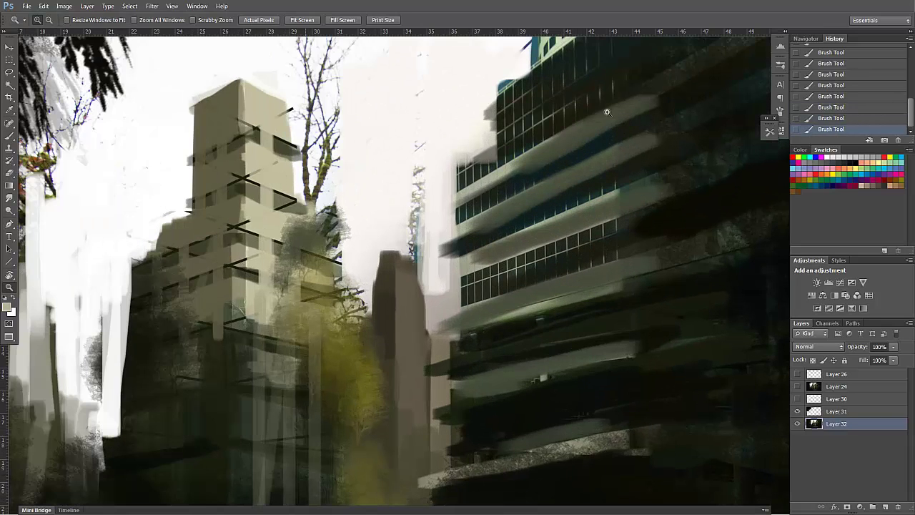
pyautogui.keyDown('alt'); pyautogui.click(607, 112); pyautogui.keyUp('alt')
pyautogui.press('b')
pyautogui.press('d')
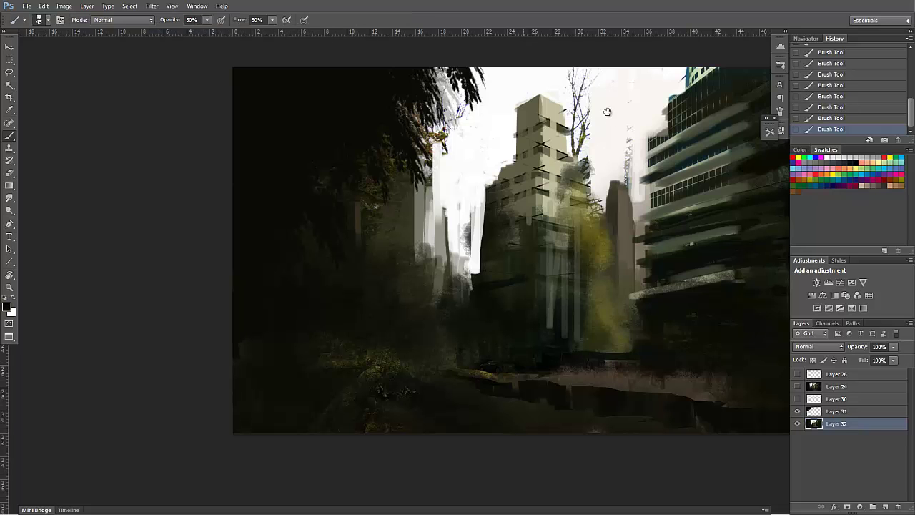
pyautogui.hotkey('ctrl', '-')
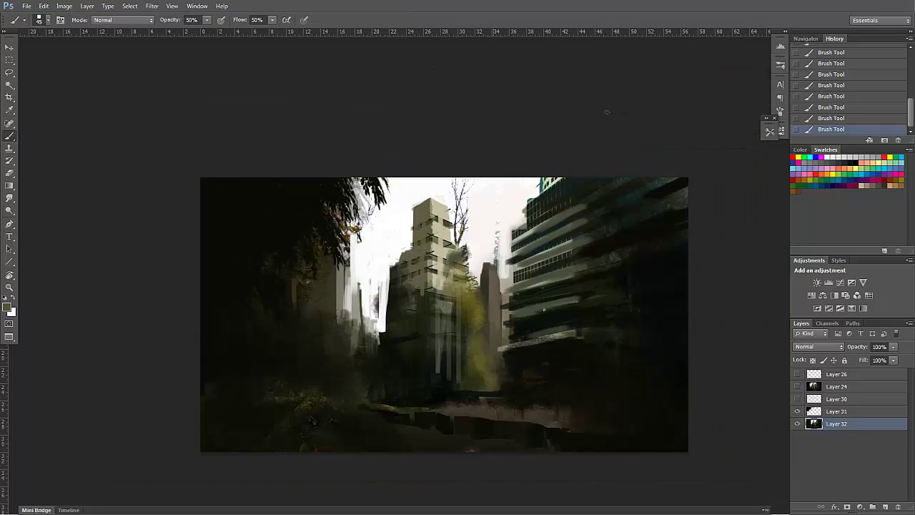
pyautogui.keyDown('alt'); pyautogui.click(350, 318); pyautogui.keyUp('alt')
pyautogui.moveTo(349, 299); pyautogui.dragTo(352, 340)
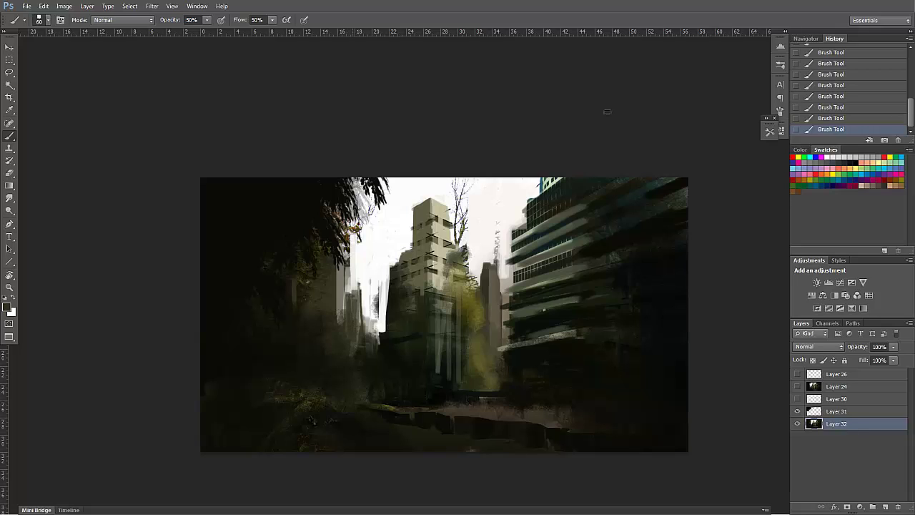
pyautogui.keyDown('alt'); pyautogui.click(421, 251); pyautogui.keyUp('alt')
pyautogui.moveTo(351, 289)
pyautogui.mouseDown()
pyautogui.moveTo(351, 359)
pyautogui.moveTo(358, 356)
pyautogui.moveTo(340, 374)
pyautogui.mouseUp()
pyautogui.keyDown('alt'); pyautogui.click(346, 377); pyautogui.keyUp('alt')
pyautogui.click(352, 357)
pyautogui.moveTo(348, 343); pyautogui.dragTo(348, 361)
pyautogui.moveTo(352, 279); pyautogui.dragTo(364, 329)
# - Add paler distant building silhouettes beside the tower's left edge and trim their tops with sampled sky white
pyautogui.keyDown('alt'); pyautogui.click(365, 300); pyautogui.keyUp('alt')
pyautogui.moveTo(360, 287); pyautogui.dragTo(360, 335)
pyautogui.moveTo(370, 297); pyautogui.dragTo(370, 338)
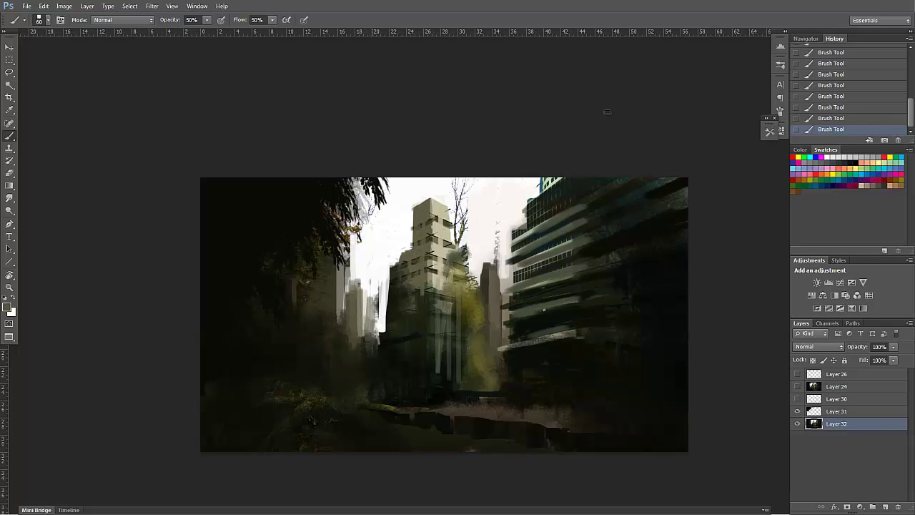
pyautogui.moveTo(375, 282); pyautogui.dragTo(373, 347)
pyautogui.moveTo(367, 299); pyautogui.dragTo(367, 342)
pyautogui.keyDown('alt'); pyautogui.click(382, 277); pyautogui.keyUp('alt')
pyautogui.moveTo(354, 266)
pyautogui.mouseDown()
pyautogui.moveTo(354, 292)
pyautogui.moveTo(378, 297)
pyautogui.mouseUp()
pyautogui.moveTo(380, 283); pyautogui.dragTo(379, 323)
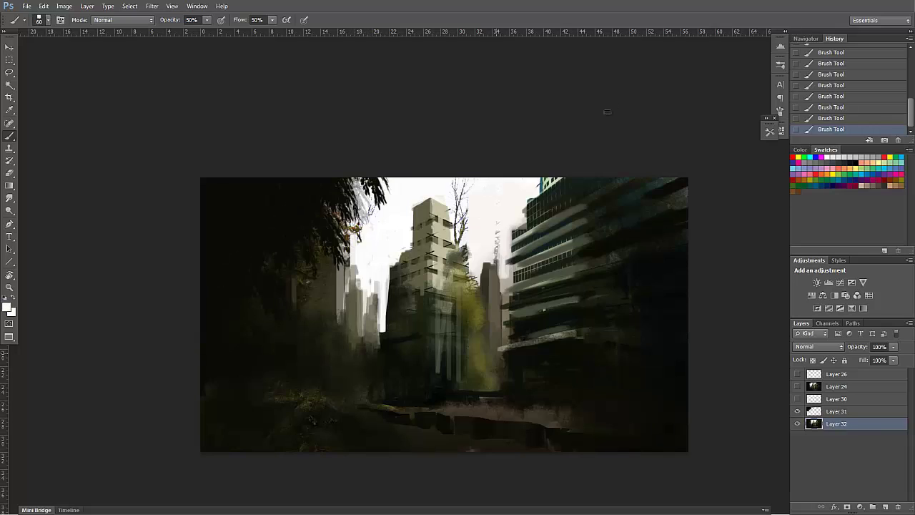
# - Flip the canvas horizontally and reinforce the distant buildings beside the tower with vertical strokes in a sampled grey-olive
pyautogui.press('z')
pyautogui.keyDown('alt'); pyautogui.click(607, 111); pyautogui.keyUp('alt')
pyautogui.hotkey('ctrl', 'shift', 'h')
pyautogui.press('b')
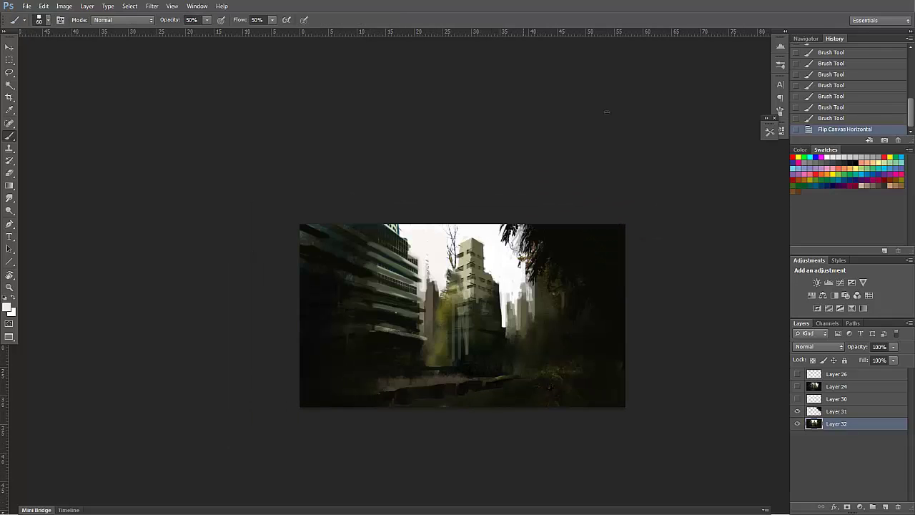
pyautogui.keyDown('alt'); pyautogui.click(524, 309); pyautogui.keyUp('alt')
pyautogui.moveTo(521, 300); pyautogui.dragTo(521, 325)
pyautogui.moveTo(523, 297); pyautogui.dragTo(524, 329)
pyautogui.moveTo(528, 293)
pyautogui.mouseDown()
pyautogui.moveTo(527, 329)
pyautogui.moveTo(519, 330)
pyautogui.mouseUp()
pyautogui.moveTo(530, 293); pyautogui.dragTo(530, 325)
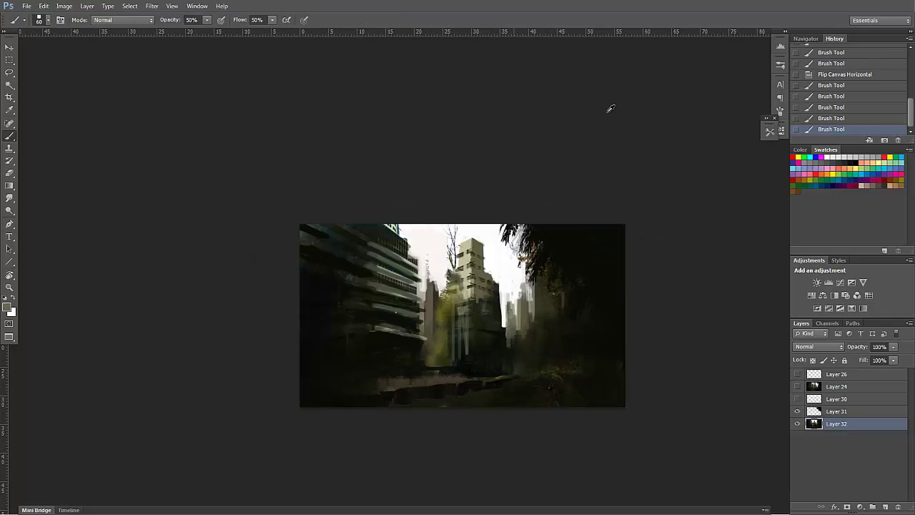
# - Paint vertical strokes along the dark trees' edge beside the distant buildings with sampled pale and grey tones
pyautogui.keyDown('alt'); pyautogui.click(523, 300); pyautogui.keyUp('alt')
pyautogui.moveTo(521, 286); pyautogui.dragTo(536, 303)
pyautogui.keyDown('alt'); pyautogui.click(527, 289); pyautogui.keyUp('alt')
pyautogui.moveTo(538, 300); pyautogui.dragTo(538, 315)
pyautogui.moveTo(542, 283); pyautogui.dragTo(542, 311)
pyautogui.moveTo(537, 286)
pyautogui.mouseDown()
pyautogui.moveTo(537, 318)
pyautogui.moveTo(540, 297)
pyautogui.moveTo(547, 319)
pyautogui.moveTo(529, 355)
pyautogui.mouseUp()
# - Enlarge the brush and pull the bases of the distant buildings downward in a sampled grey
pyautogui.press(']')
pyautogui.press(']')
pyautogui.keyDown('alt'); pyautogui.click(525, 322); pyautogui.keyUp('alt')
pyautogui.moveTo(514, 339); pyautogui.dragTo(513, 354)
pyautogui.moveTo(521, 337)
pyautogui.mouseDown()
pyautogui.moveTo(521, 350)
pyautogui.moveTo(538, 351)
pyautogui.moveTo(525, 356)
pyautogui.mouseUp()
# - Refine the distant buildings between the tower and the dark trees with vertical strokes in repeatedly sampled greys, undoing one stroke
pyautogui.keyDown('alt'); pyautogui.click(520, 361); pyautogui.keyUp('alt')
pyautogui.keyDown('alt'); pyautogui.click(520, 325); pyautogui.keyUp('alt')
pyautogui.moveTo(521, 296)
pyautogui.mouseDown()
pyautogui.moveTo(521, 326)
pyautogui.moveTo(522, 297)
pyautogui.mouseUp()
pyautogui.moveTo(509, 306); pyautogui.dragTo(508, 325)
pyautogui.keyDown('alt'); pyautogui.click(507, 295); pyautogui.keyUp('alt')
pyautogui.keyDown('alt'); pyautogui.click(519, 311); pyautogui.keyUp('alt')
pyautogui.moveTo(520, 289)
pyautogui.mouseDown()
pyautogui.moveTo(520, 329)
pyautogui.moveTo(531, 343)
pyautogui.moveTo(540, 333)
pyautogui.moveTo(535, 338)
pyautogui.moveTo(531, 306)
pyautogui.moveTo(535, 323)
pyautogui.moveTo(529, 312)
pyautogui.moveTo(506, 336)
pyautogui.moveTo(520, 340)
pyautogui.mouseUp()
pyautogui.hotkey('ctrl', 'z')
pyautogui.keyDown('alt'); pyautogui.click(540, 325); pyautogui.keyUp('alt')
pyautogui.keyDown('alt'); pyautogui.click(536, 315); pyautogui.keyUp('alt')
pyautogui.keyDown('alt'); pyautogui.click(513, 282); pyautogui.keyUp('alt')
pyautogui.keyDown('alt'); pyautogui.click(521, 308); pyautogui.keyUp('alt')
pyautogui.keyDown('alt'); pyautogui.click(515, 311); pyautogui.keyUp('alt')
pyautogui.keyDown('alt'); pyautogui.click(508, 316); pyautogui.keyUp('alt')
# - Paint out the bare branches beside the tower with sampled sky white and add a grey-brown distant building beside the balconied block
pyautogui.keyDown('alt'); pyautogui.click(428, 253); pyautogui.keyUp('alt')
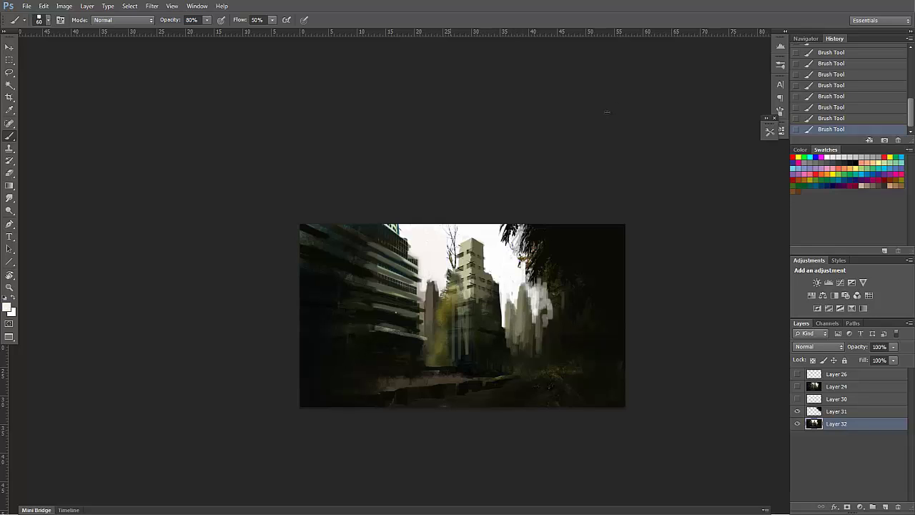
pyautogui.moveTo(451, 231); pyautogui.dragTo(453, 263)
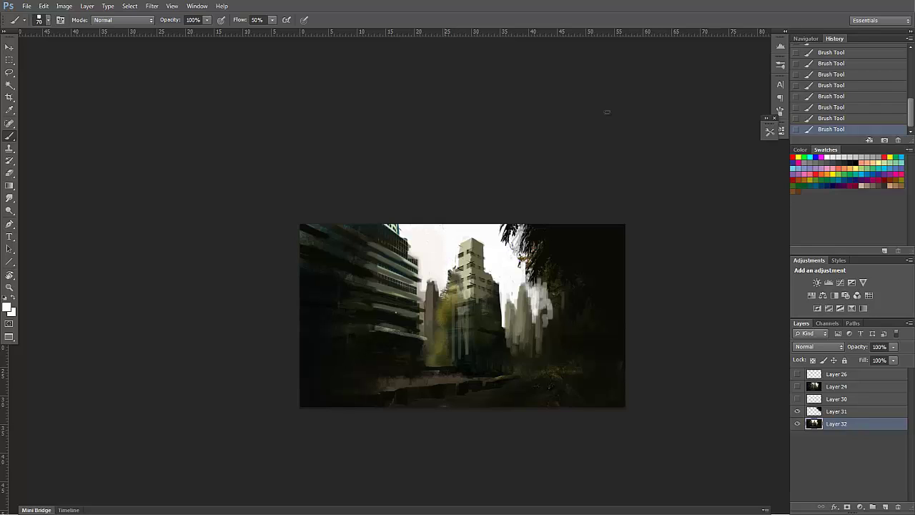
pyautogui.keyDown('alt'); pyautogui.click(438, 299); pyautogui.keyUp('alt')
pyautogui.keyDown('alt'); pyautogui.click(431, 293); pyautogui.keyUp('alt')
pyautogui.moveTo(421, 269)
pyautogui.mouseDown()
pyautogui.moveTo(423, 300)
pyautogui.moveTo(425, 291)
pyautogui.mouseUp()
pyautogui.press(']')
pyautogui.press(']')
pyautogui.hotkey('ctrl', ';')
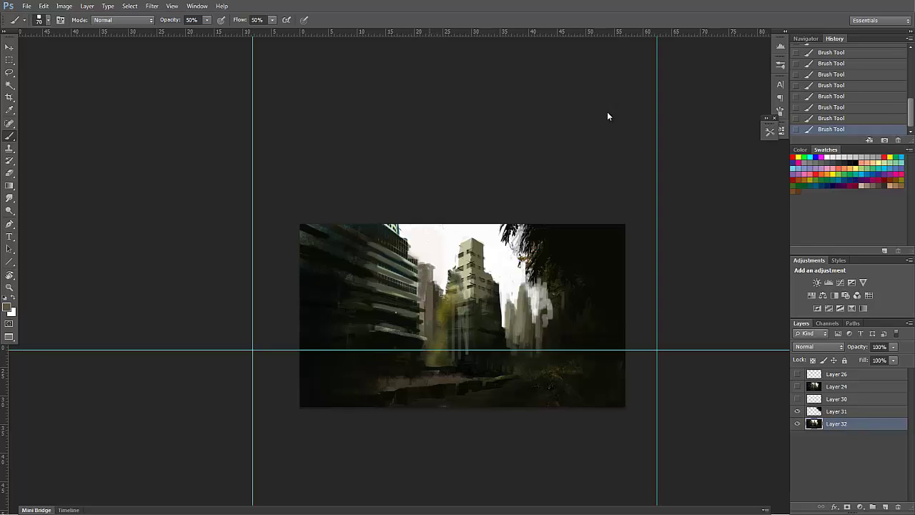
pyautogui.hotkey('ctrl', 'z')
pyautogui.hotkey('ctrl', 'z')
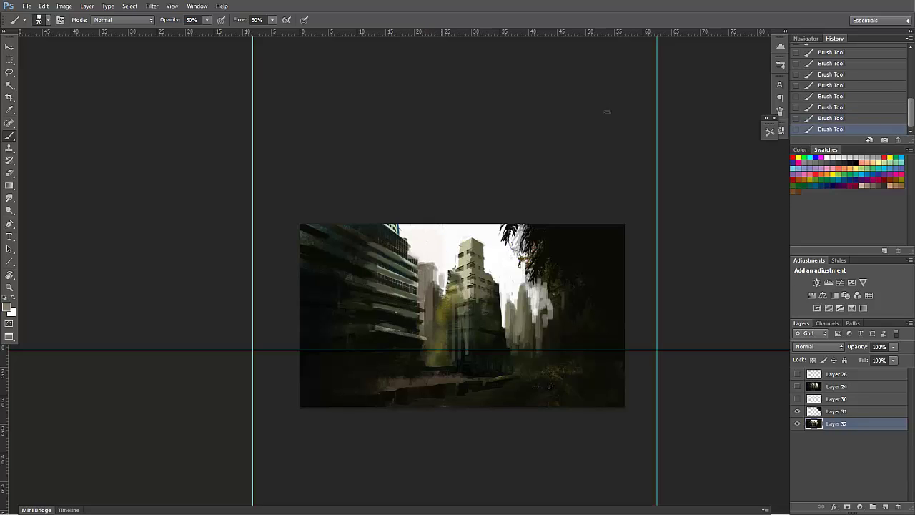
pyautogui.hotkey('ctrl', ';')
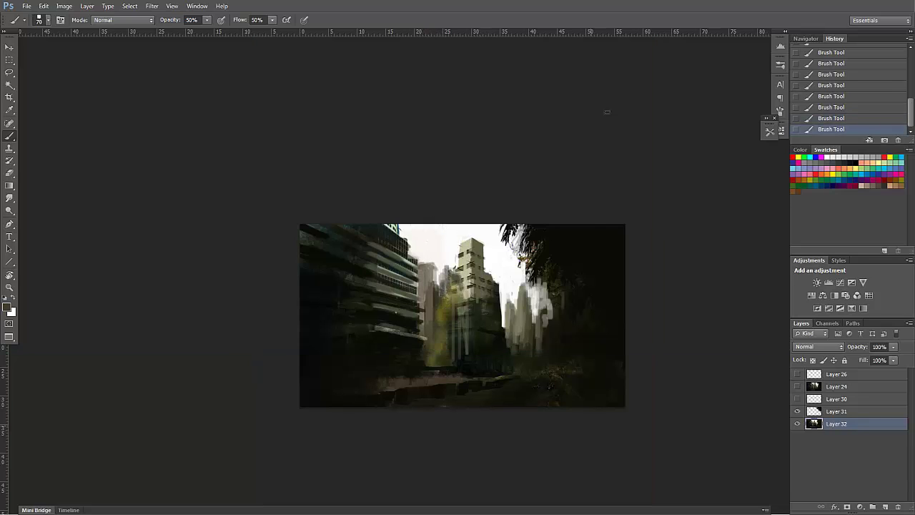
# - Flip the canvas horizontally and merge Layer 31 with Layer 32
pyautogui.press('F2')
pyautogui.keyDown('shift'); pyautogui.click(851, 411); pyautogui.keyUp('shift')
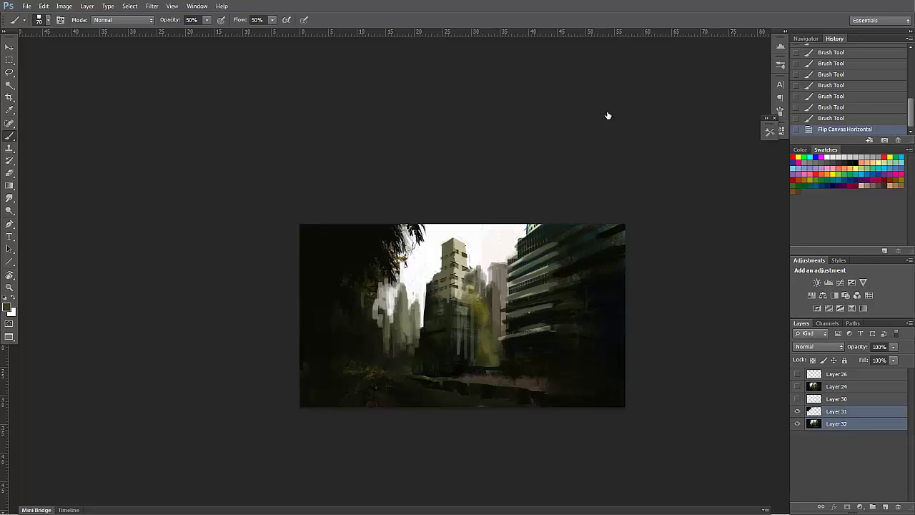
pyautogui.hotkey('ctrl', 'e')
# - Add a new layer above the merged painting and set its blend mode to Color Dodge
pyautogui.click(885, 506)
pyautogui.click(818, 346)
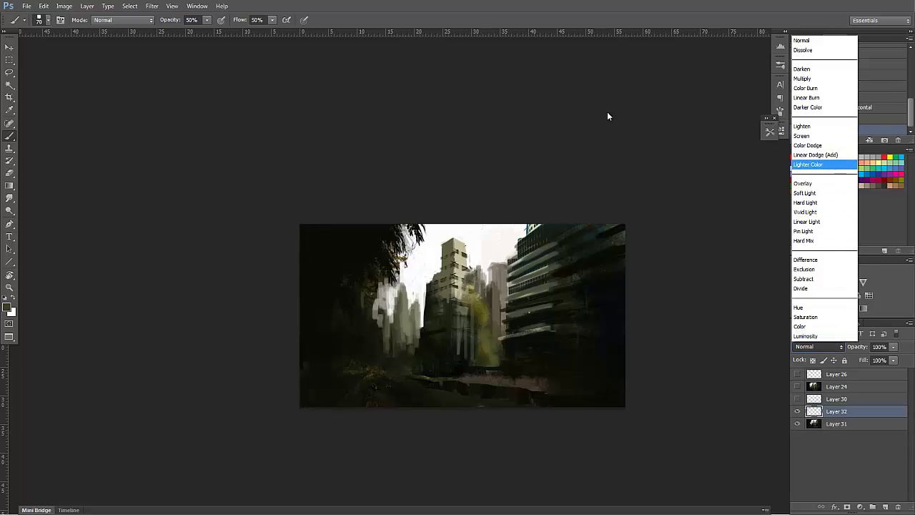
pyautogui.click(807, 145)
# - Load the Soft Air Brush preset and set the foreground colour to brown 6a533a
pyautogui.click(769, 131)
pyautogui.click(607, 159)
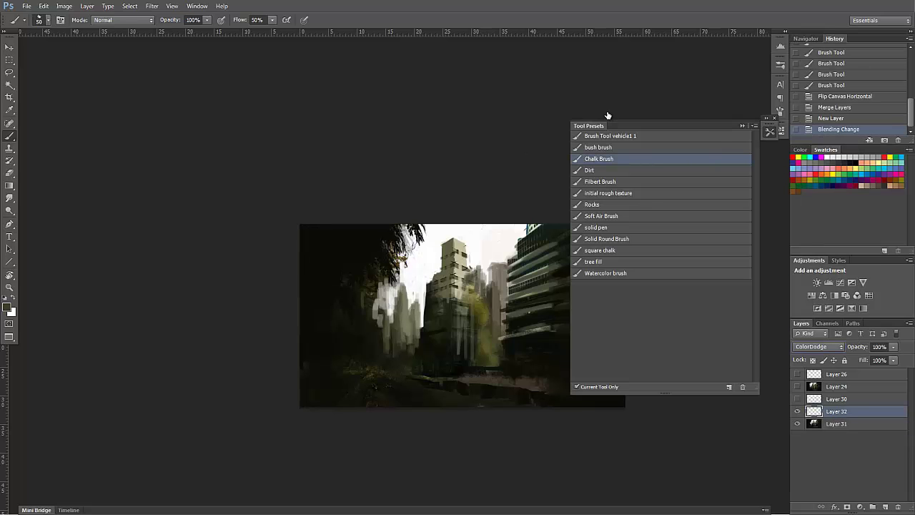
pyautogui.click(608, 216)
pyautogui.click(769, 132)
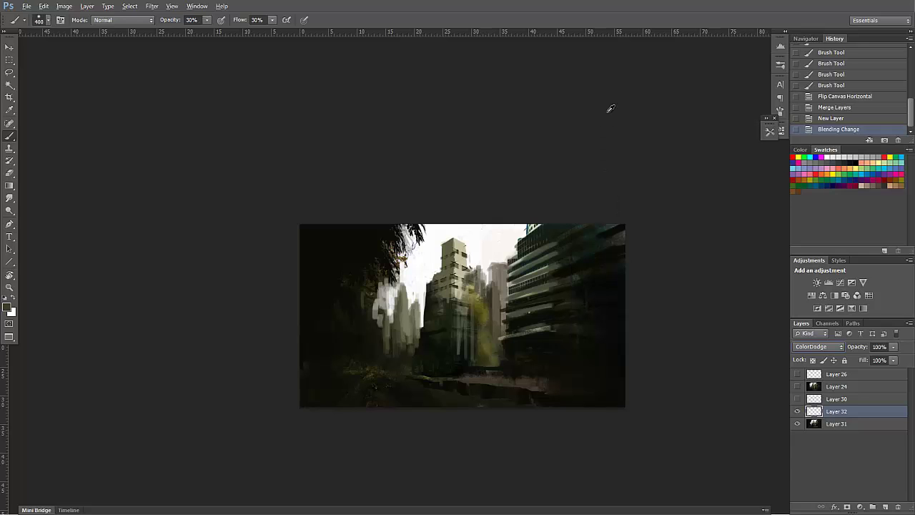
pyautogui.click(7, 307)
pyautogui.click(598, 386)
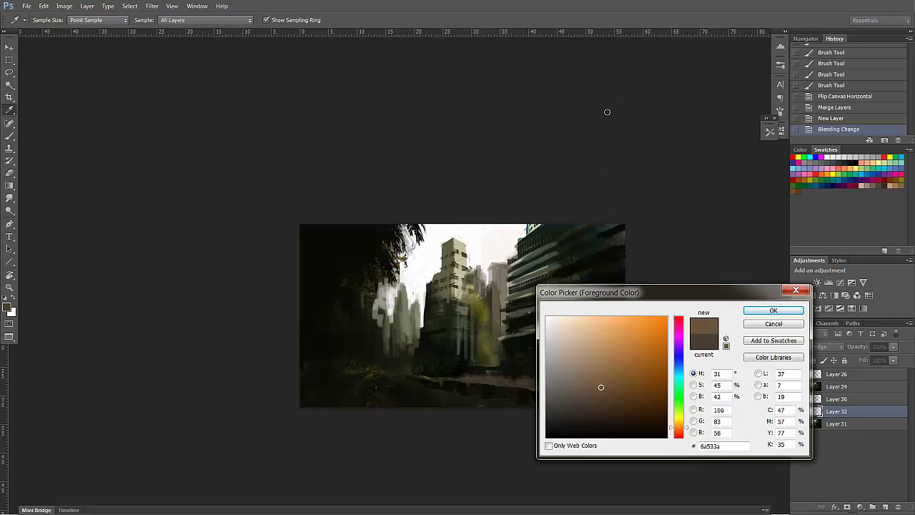
pyautogui.click(773, 310)
# - Shrink the soft brush and glaze a warm glow over the distant buildings between the tower and the balconied block
pyautogui.moveTo(478, 257); pyautogui.dragTo(480, 284)
pyautogui.press('[')
pyautogui.press('[')
pyautogui.press('[')
pyautogui.press('[')
pyautogui.press('[')
pyautogui.press('[')
pyautogui.press('[')
pyautogui.press('[')
pyautogui.press('[')
pyautogui.moveTo(516, 248); pyautogui.dragTo(516, 271)
pyautogui.keyDown('ctrl'); pyautogui.click(520, 265); pyautogui.keyUp('ctrl')
pyautogui.moveTo(512, 257); pyautogui.dragTo(501, 293)
pyautogui.press(']')
pyautogui.moveTo(503, 268)
pyautogui.mouseDown()
pyautogui.moveTo(504, 322)
pyautogui.moveTo(488, 311)
pyautogui.mouseUp()
# - Glaze the warm glow over the tower, its yellow foliage and the distant buildings near the trees with a 200 px brush
pyautogui.moveTo(433, 236); pyautogui.dragTo(433, 265)
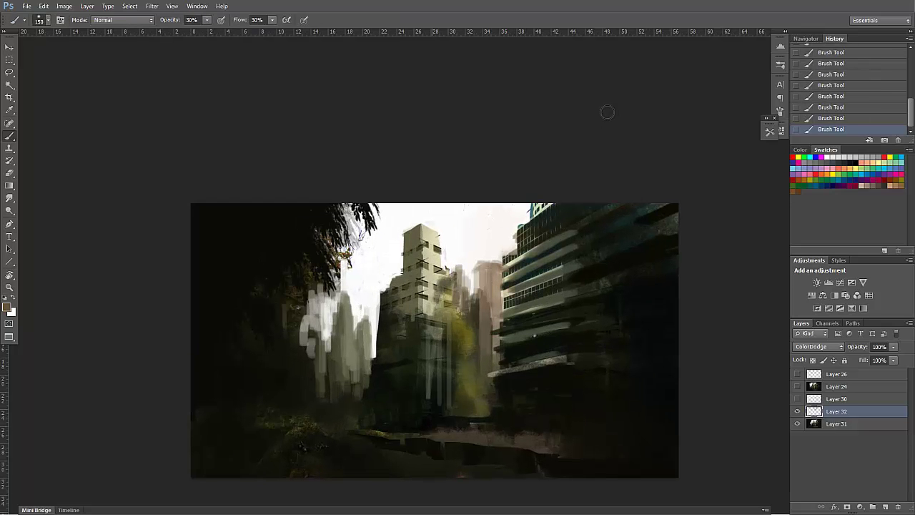
pyautogui.press(']')
pyautogui.press(']')
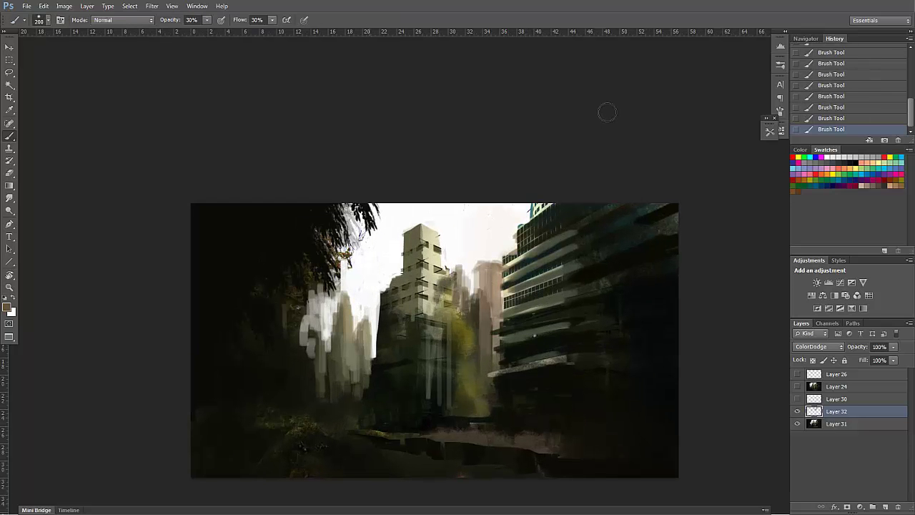
pyautogui.press('0')
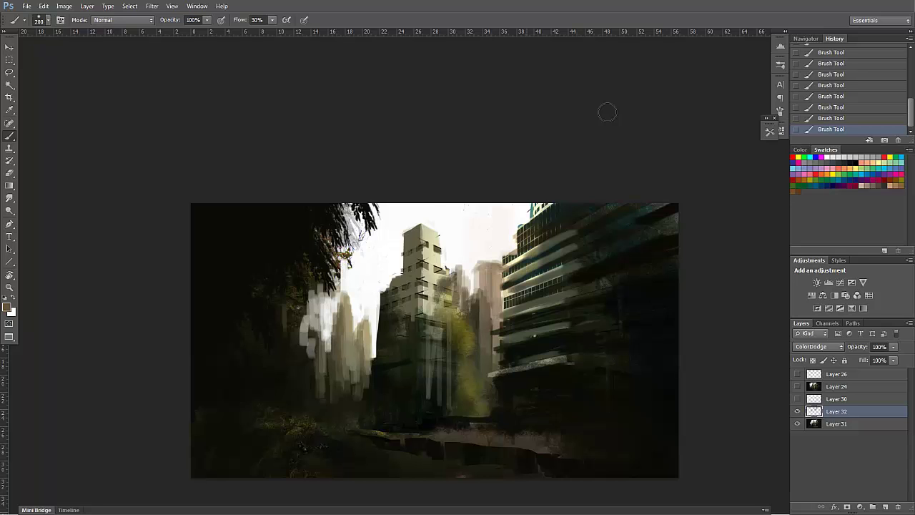
pyautogui.hotkey('ctrl', 'z')
pyautogui.hotkey('ctrl', 'z')
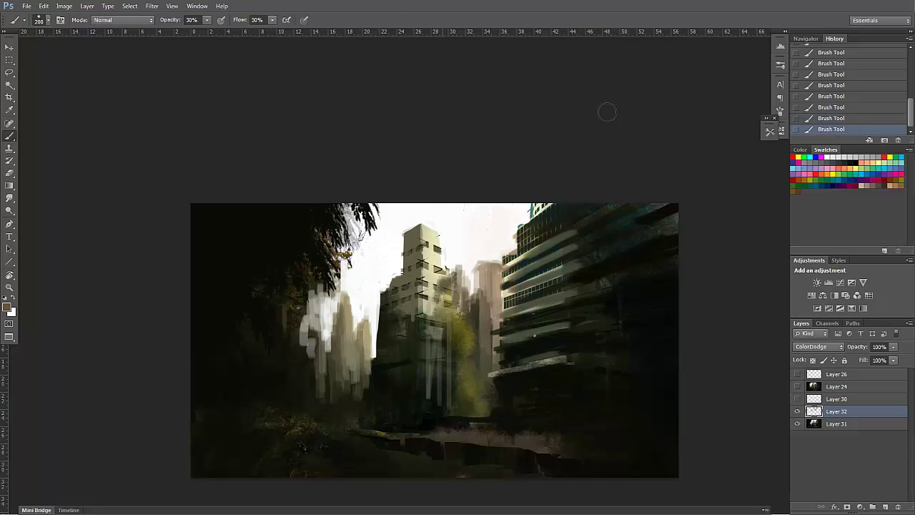
pyautogui.press('z')
pyautogui.keyDown('alt'); pyautogui.click(606, 112); pyautogui.keyUp('alt')
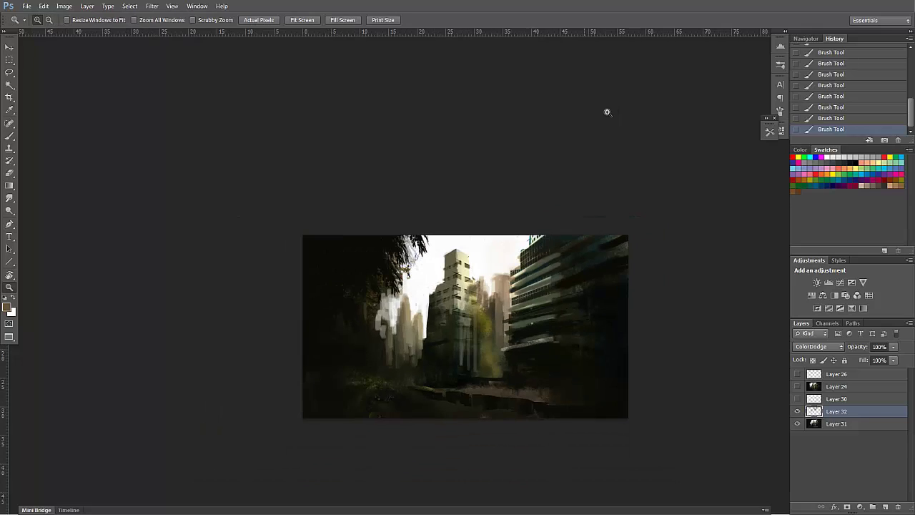
pyautogui.press('b')
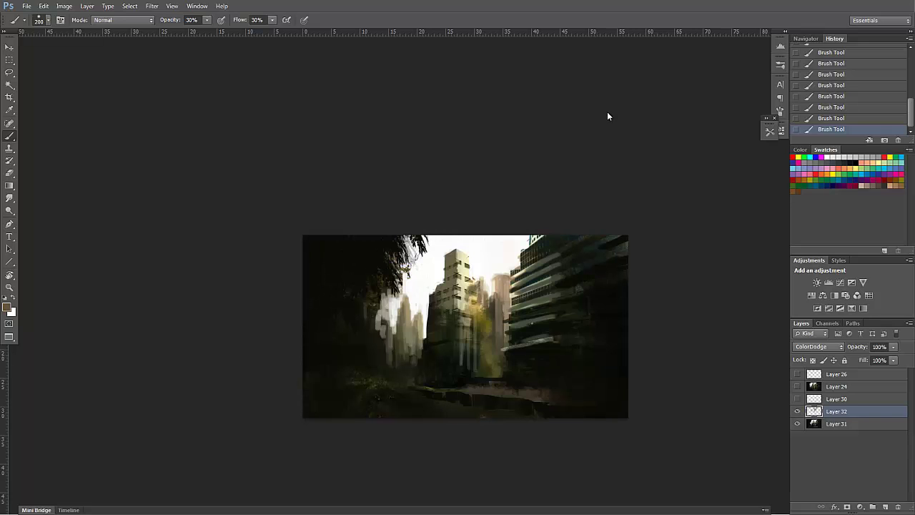
# - Add a new layer in Multiply mode above the glow layer and pick a dark grey-green from the balconied block
pyautogui.click(884, 506)
pyautogui.click(818, 346)
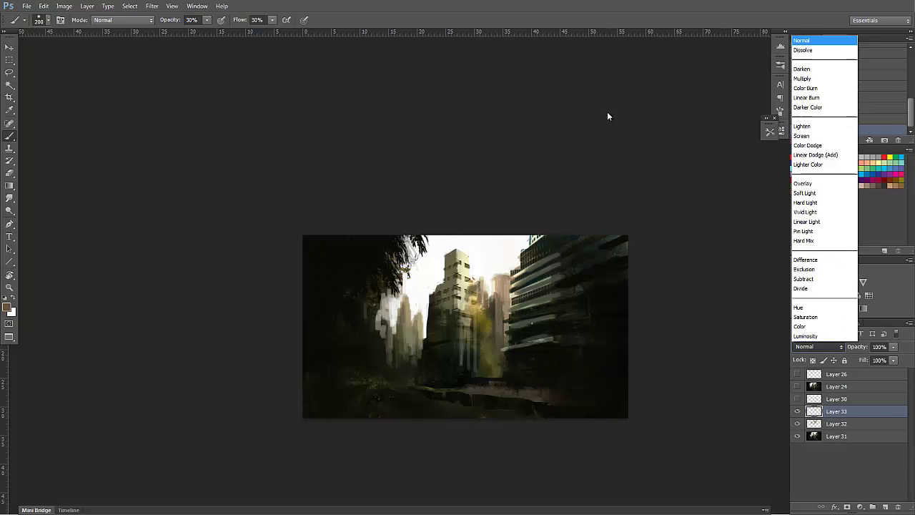
pyautogui.click(822, 79)
pyautogui.click(525, 320)
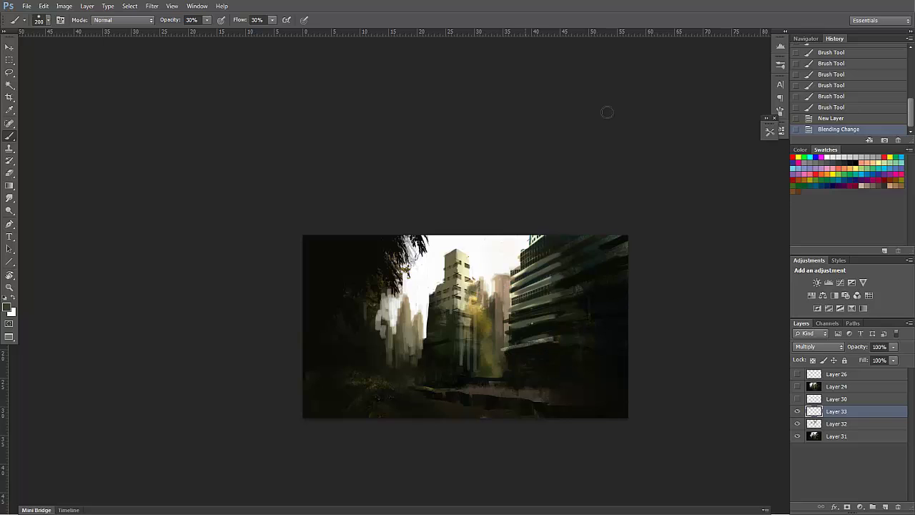
# - Darken the foreground ground and the shadowed building areas with a 400 px soft brush at 30% opacity
pyautogui.press(']')
pyautogui.press(']')
pyautogui.press(']')
pyautogui.click(531, 395)
pyautogui.click(531, 395)
pyautogui.click(531, 395)
pyautogui.click(546, 400)
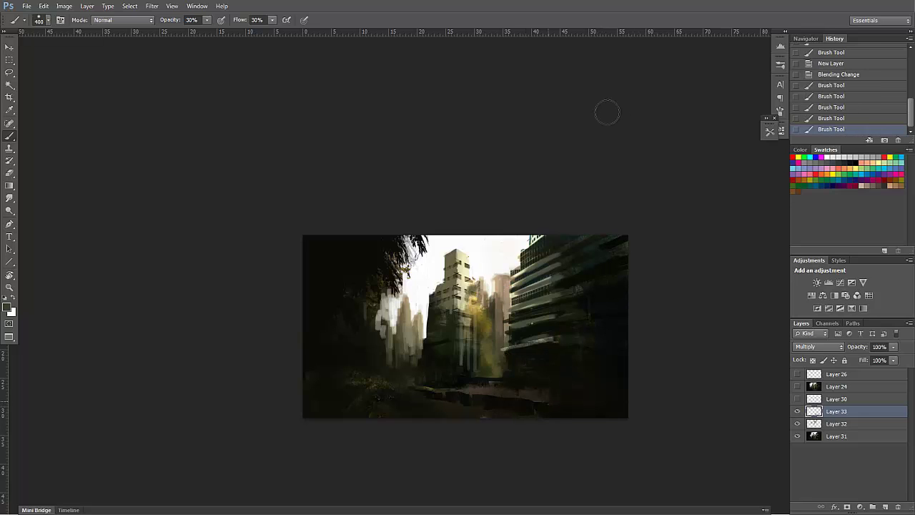
pyautogui.click(607, 112)
pyautogui.click(608, 113)
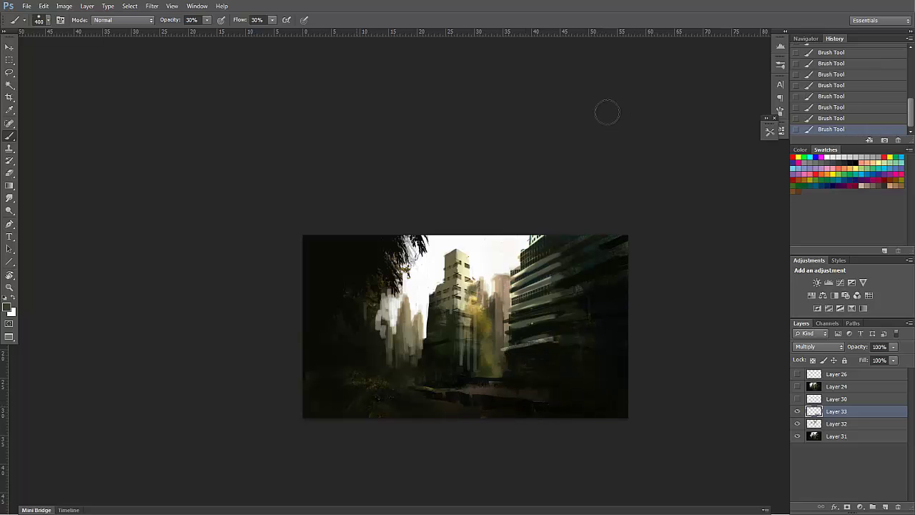
pyautogui.moveTo(404, 318); pyautogui.dragTo(406, 343)
pyautogui.moveTo(513, 285); pyautogui.dragTo(511, 339)
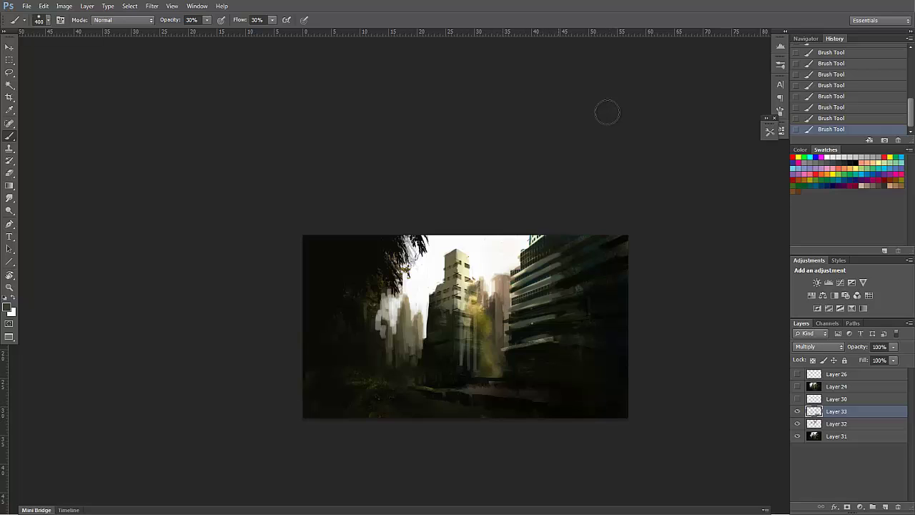
# - Reduce the opacity of the Multiply and Color Dodge layers, and merge both with the painting layer
pyautogui.hotkey('ctrl', ',')
pyautogui.hotkey('ctrl', ',')
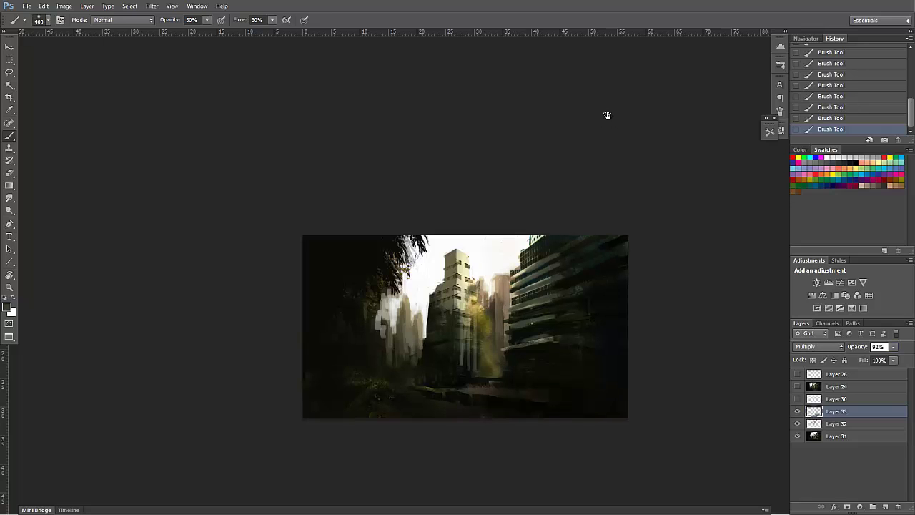
pyautogui.hotkey('ctrl', ',')
pyautogui.hotkey('ctrl', ',')
pyautogui.hotkey('alt', '[')
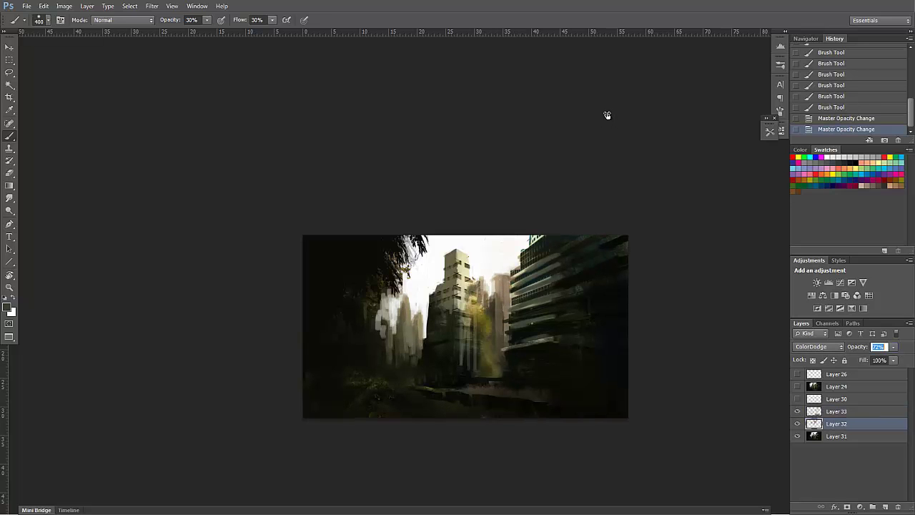
pyautogui.hotkey('alt', 'shift', '[')
pyautogui.hotkey('alt', 'shift', ']')
pyautogui.hotkey('ctrl', 'e')
# - Load the Dirt brush preset and enlarge it to 800 px
pyautogui.click(770, 131)
pyautogui.click(592, 169)
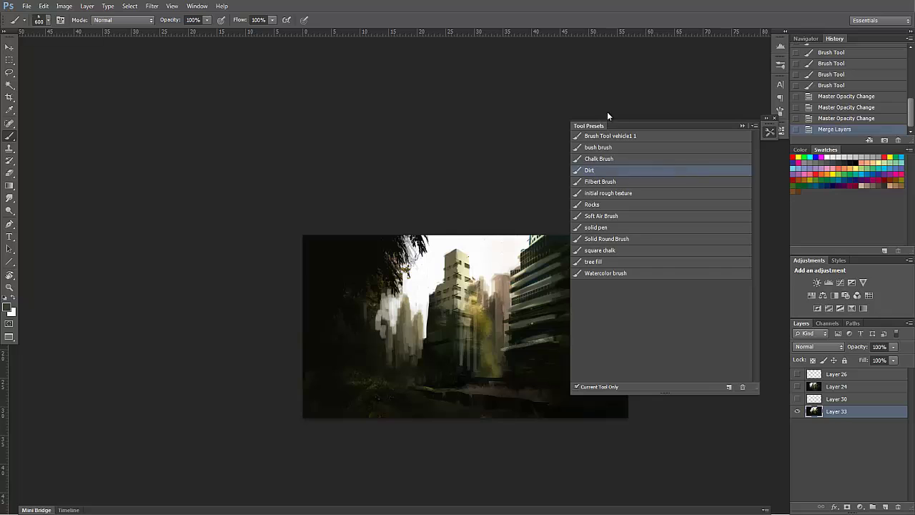
pyautogui.click(770, 131)
pyautogui.hotkey('ctrl', '+')
pyautogui.press(']')
pyautogui.press(']')
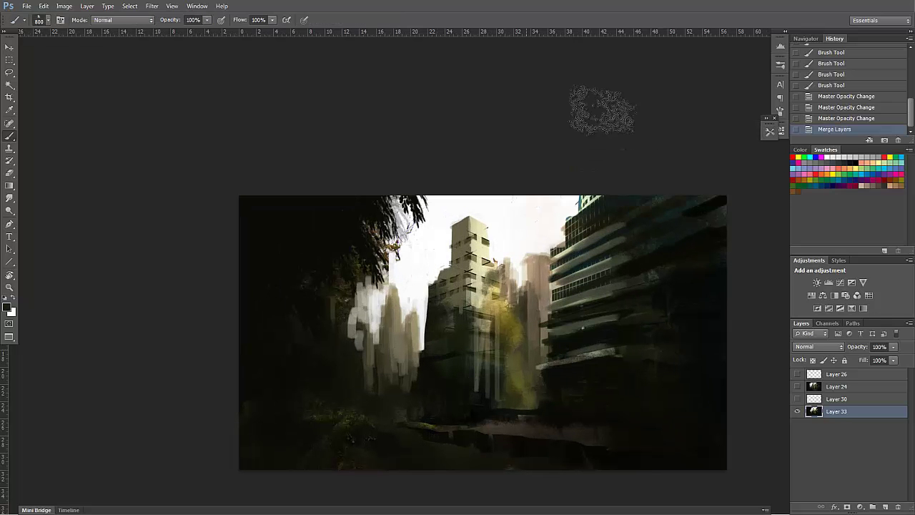
# - Stamp speckled dirt texture around the tower and over the balconied block, lowering the brush opacity to 50%
pyautogui.click(500, 250)
pyautogui.click(479, 297)
pyautogui.press('5')
pyautogui.click(445, 280)
pyautogui.click(458, 307)
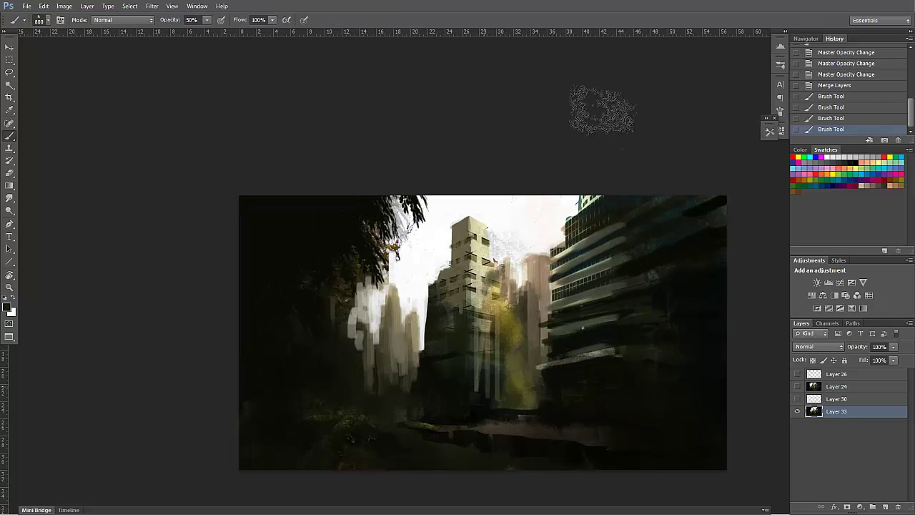
pyautogui.click(466, 316)
pyautogui.click(463, 274)
pyautogui.click(600, 267)
pyautogui.click(594, 351)
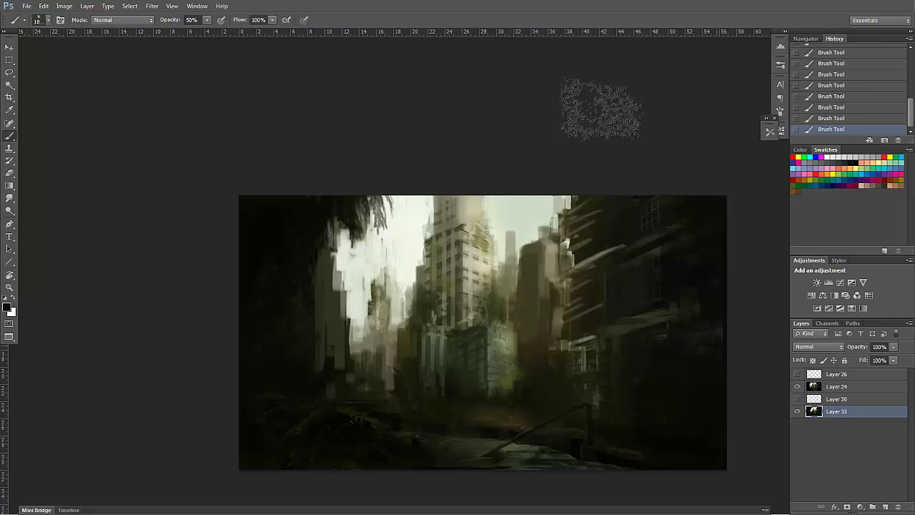
# - Repaint the sky around the tower in pale grey-green with the square chalk brush at 50% opacity
pyautogui.click(769, 132)
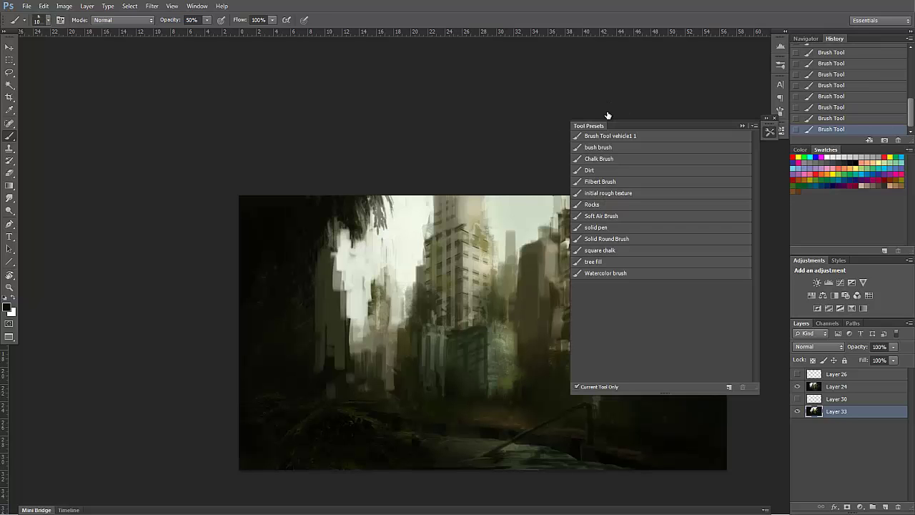
pyautogui.click(600, 250)
pyautogui.click(769, 132)
pyautogui.click(606, 114)
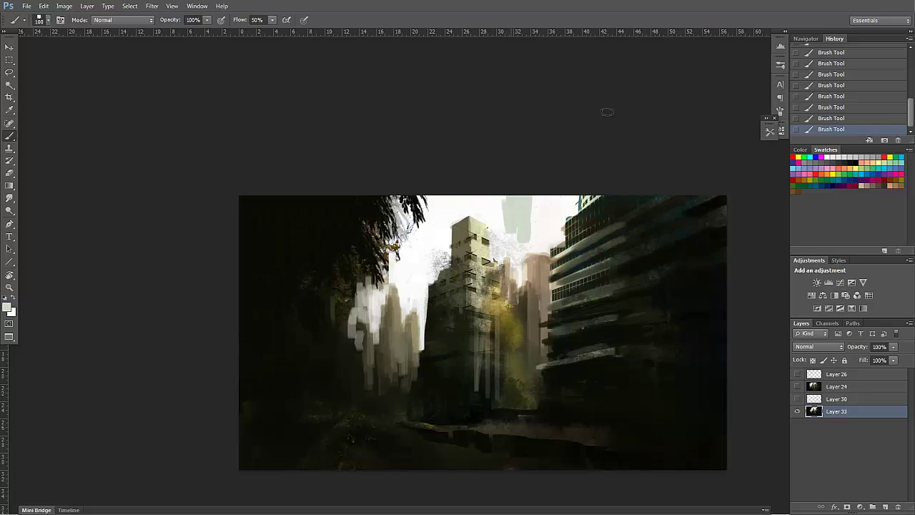
pyautogui.press('5')
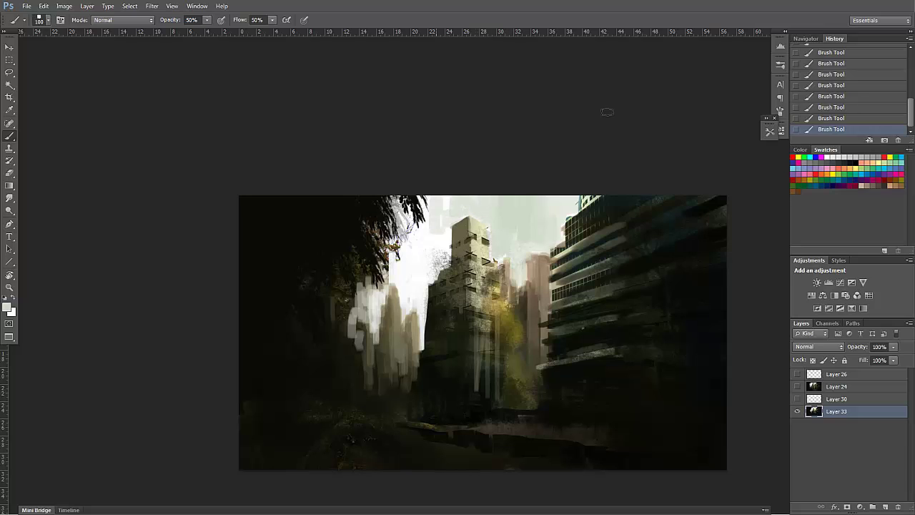
pyautogui.moveTo(441, 207)
pyautogui.mouseDown()
pyautogui.moveTo(438, 258)
pyautogui.moveTo(405, 286)
pyautogui.moveTo(428, 225)
pyautogui.moveTo(405, 246)
pyautogui.moveTo(376, 329)
pyautogui.mouseUp()
pyautogui.moveTo(418, 257); pyautogui.dragTo(418, 297)
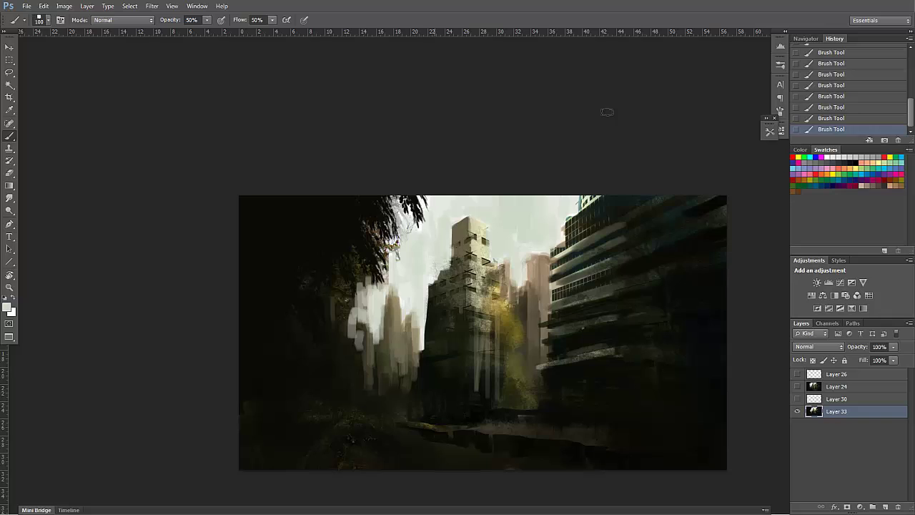
# - Extend the tower up to the canvas's upper edge with pale olive strokes at 80% opacity, using Layer 24 as reference
pyautogui.press('z')
pyautogui.keyDown('alt'); pyautogui.click(510, 322); pyautogui.keyUp('alt')
pyautogui.click(797, 386)
pyautogui.hotkey('ctrl', '+')
pyautogui.hotkey('ctrl', '+')
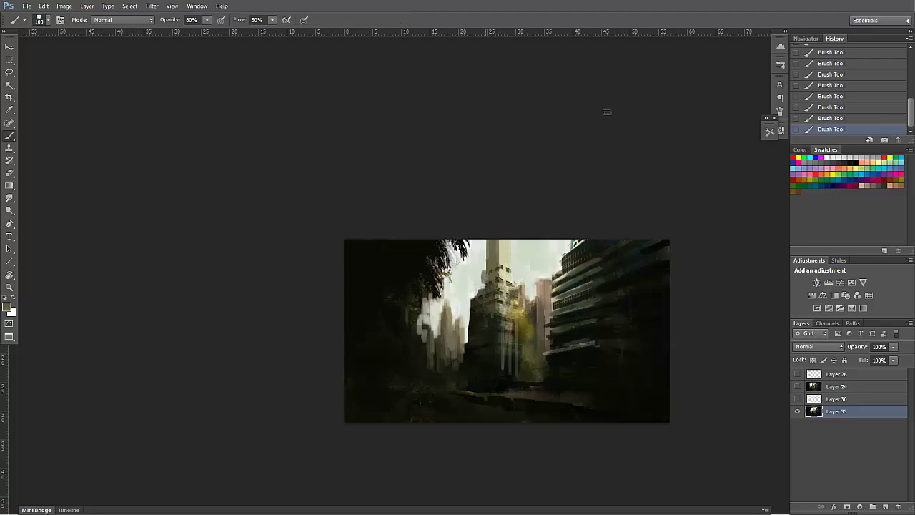
pyautogui.press('[')
pyautogui.press('[')
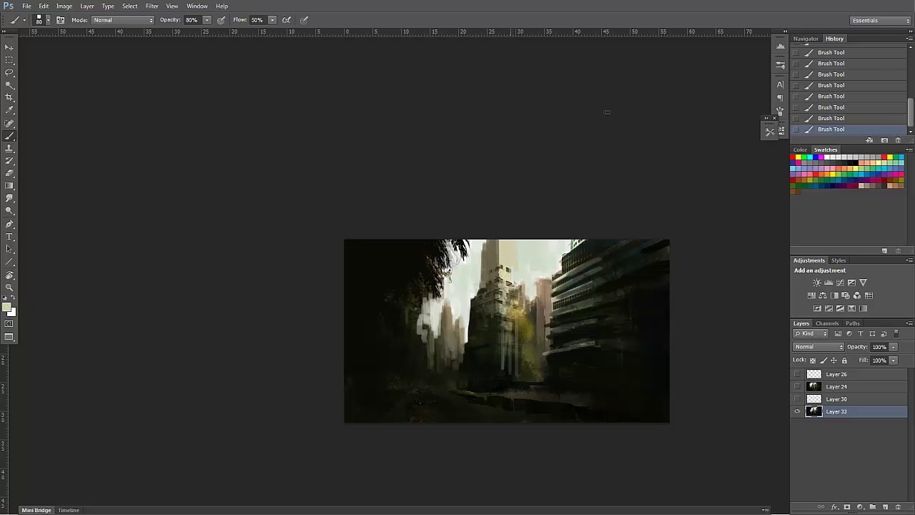
# - Compare the repainted tower with the painted version on Layer 24
pyautogui.keyDown('alt'); pyautogui.click(524, 302); pyautogui.keyUp('alt')
pyautogui.click(796, 386)
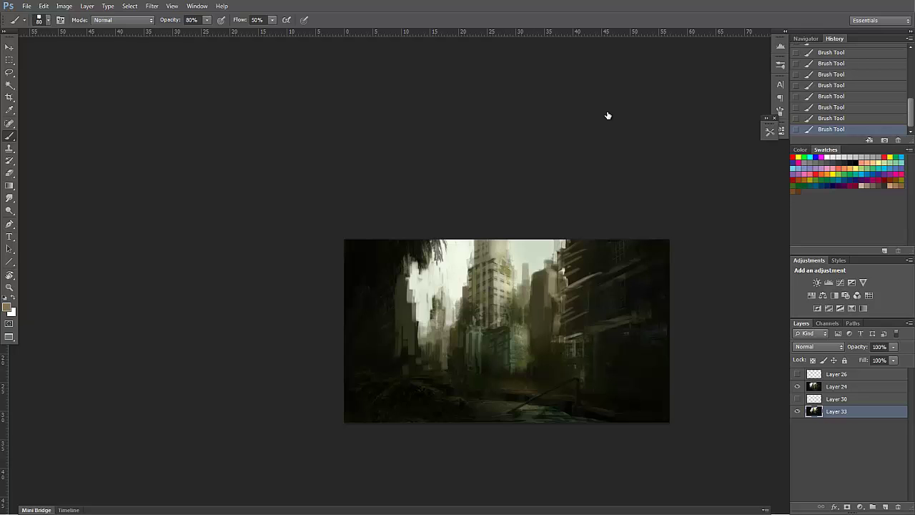
pyautogui.click(797, 386)
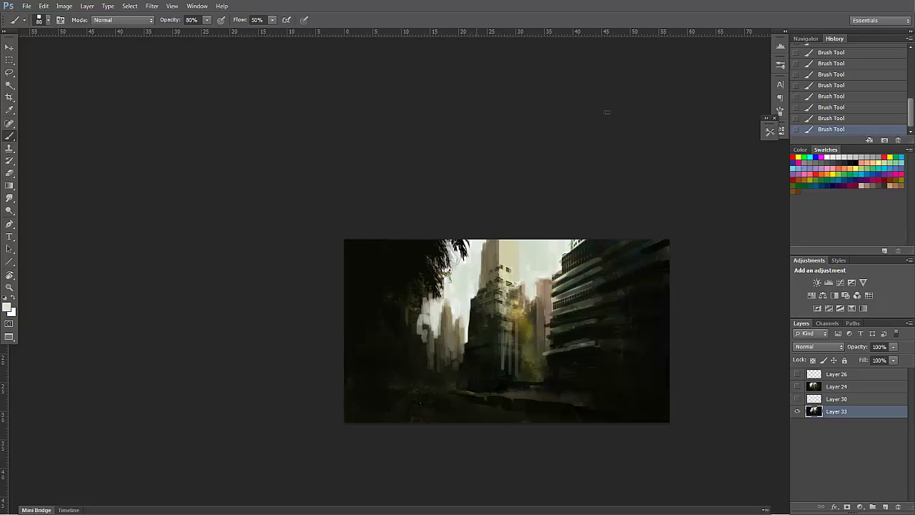
# - Add a new layer above Layer 33, set its blend mode to Color Dodge, and choose the Soft Air Brush preset
pyautogui.press('5')
pyautogui.click(884, 507)
pyautogui.click(819, 347)
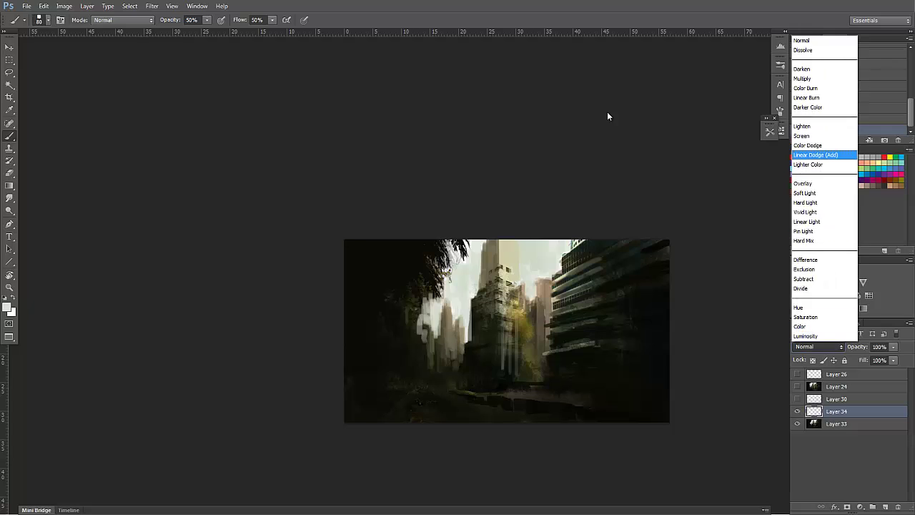
pyautogui.click(816, 155)
pyautogui.click(819, 347)
pyautogui.click(808, 145)
pyautogui.click(770, 131)
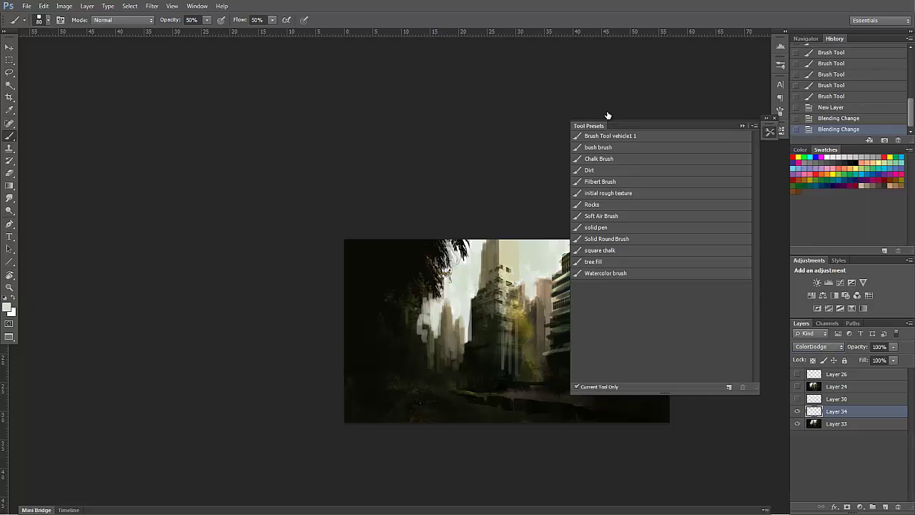
pyautogui.click(612, 216)
pyautogui.click(770, 131)
# - Glaze sampled dark brown and olive tones over the tower, street and left-hand foliage with the soft air brush at 30% opacity
pyautogui.click(519, 298)
pyautogui.keyDown('alt'); pyautogui.click(534, 394); pyautogui.keyUp('alt')
pyautogui.click(533, 393)
pyautogui.click(435, 394)
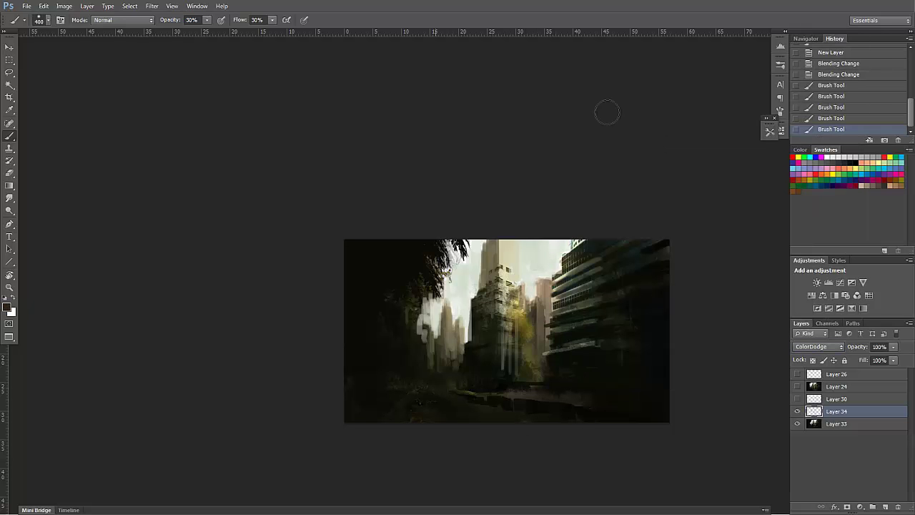
pyautogui.click(423, 317)
pyautogui.click(423, 316)
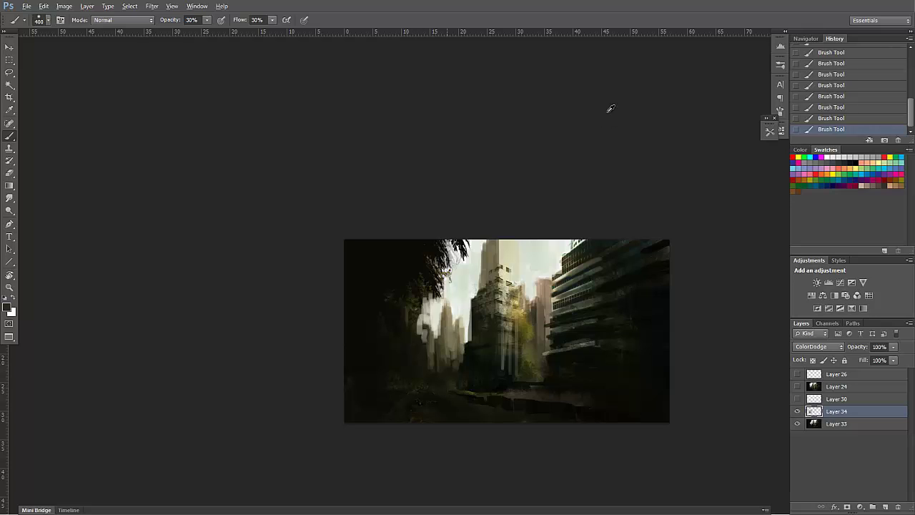
pyautogui.keyDown('alt'); pyautogui.click(525, 325); pyautogui.keyUp('alt')
pyautogui.click(423, 316)
pyautogui.click(449, 259)
pyautogui.moveTo(489, 251); pyautogui.dragTo(486, 290)
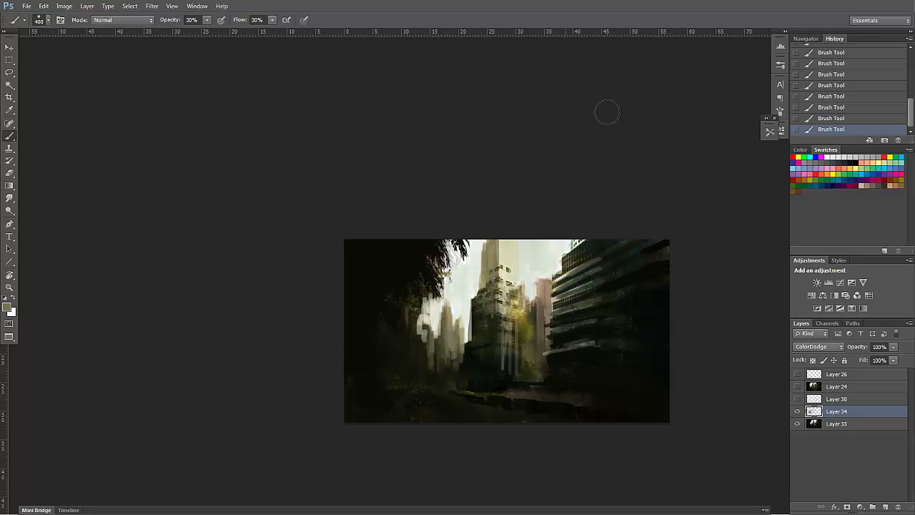
# - Try a Color Dodge glaze in a sampled tone on the pale building beside the balconied block, and undo it
pyautogui.keyDown('alt'); pyautogui.click(544, 286); pyautogui.keyUp('alt')
pyautogui.moveTo(554, 280); pyautogui.dragTo(552, 320)
pyautogui.hotkey('ctrl', 'alt', 'z')
pyautogui.hotkey('ctrl', 'alt', 'z')
# - Set the foreground colour to a muted ochre for the brush
pyautogui.click(6, 306)
pyautogui.click(605, 364)
pyautogui.click(678, 423)
pyautogui.press('Return')
pyautogui.press('b')
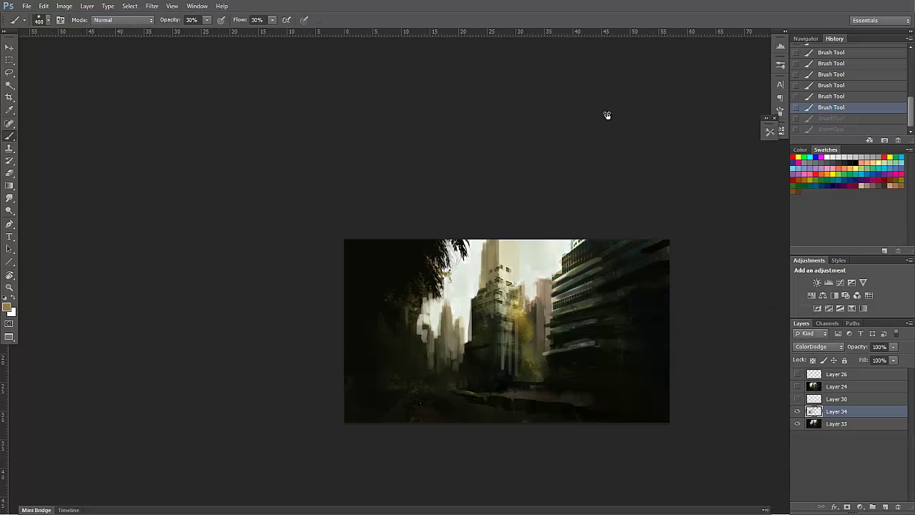
# - Reduce the opacity of the Color Dodge layer and merge it with Layer 33
pyautogui.moveTo(857, 347); pyautogui.dragTo(806, 347)
pyautogui.keyDown('shift'); pyautogui.click(850, 423); pyautogui.keyUp('shift')
pyautogui.hotkey('ctrl', 'e')
# - On a new Linear Dodge (Add) layer, glaze ochre light over the distant buildings, the tower and the hanging foliage at 30% opacity
pyautogui.click(885, 506)
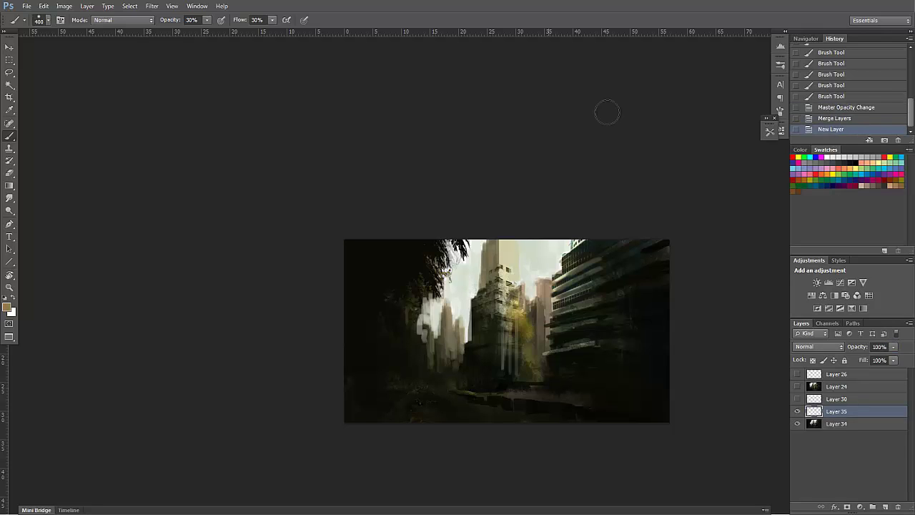
pyautogui.hotkey('ctrl', 'z')
pyautogui.moveTo(528, 252)
pyautogui.mouseDown()
pyautogui.moveTo(532, 317)
pyautogui.moveTo(544, 317)
pyautogui.mouseUp()
pyautogui.click(819, 345)
pyautogui.click(822, 154)
pyautogui.click(533, 295)
pyautogui.moveTo(488, 252); pyautogui.dragTo(482, 290)
pyautogui.click(439, 268)
pyautogui.moveTo(460, 245); pyautogui.dragTo(444, 263)
pyautogui.moveTo(440, 253); pyautogui.dragTo(425, 293)
# - Compare the painting without and with the last two foliage glaze strokes, keep them, and merge Layer 35 into Layer 34
pyautogui.hotkey('ctrl', 'alt', 'z')
pyautogui.hotkey('ctrl', 'alt', 'z')
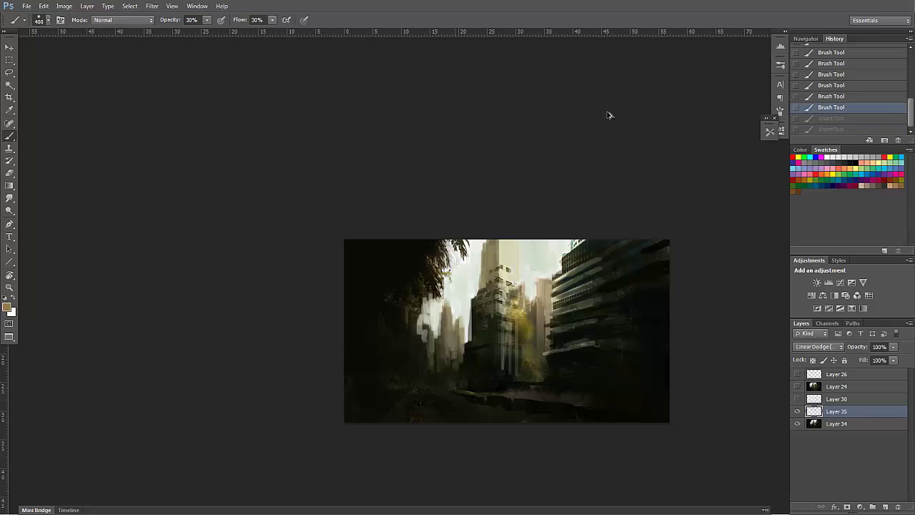
pyautogui.hotkey('ctrl', 'shift', 'z')
pyautogui.hotkey('ctrl', 'shift', 'z')
pyautogui.hotkey('ctrl', 'e')
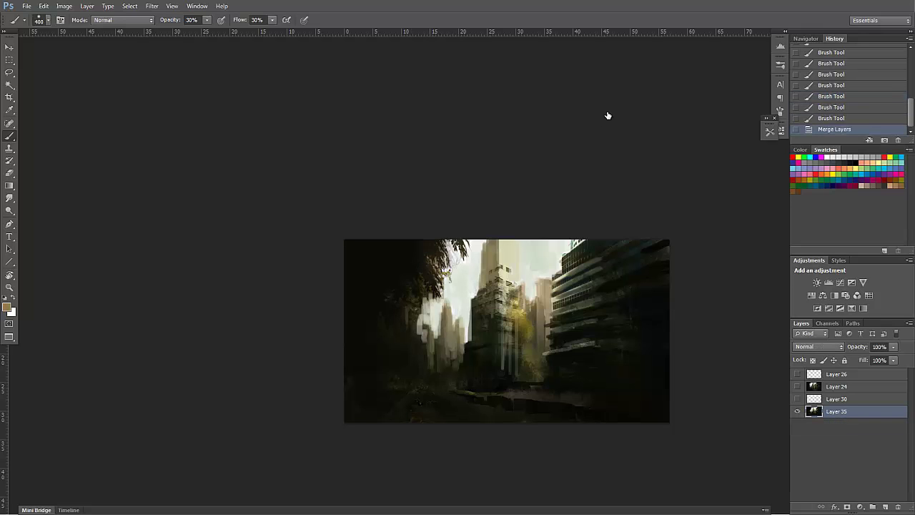
# - Check the repainted scene against the painted version on Layer 24 and add a Curves adjustment layer above Layer 35
pyautogui.click(797, 386)
pyautogui.click(796, 386)
pyautogui.click(797, 386)
pyautogui.click(797, 386)
pyautogui.click(860, 507)
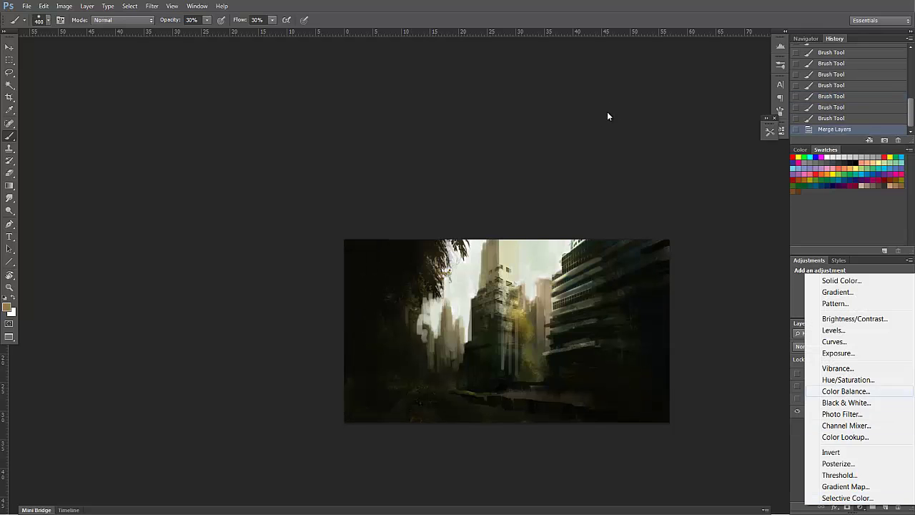
pyautogui.click(834, 342)
# - Compare the working painting with the painted version on Layer 24, switching the visibility of Curves 1 and Layer 35
pyautogui.click(797, 386)
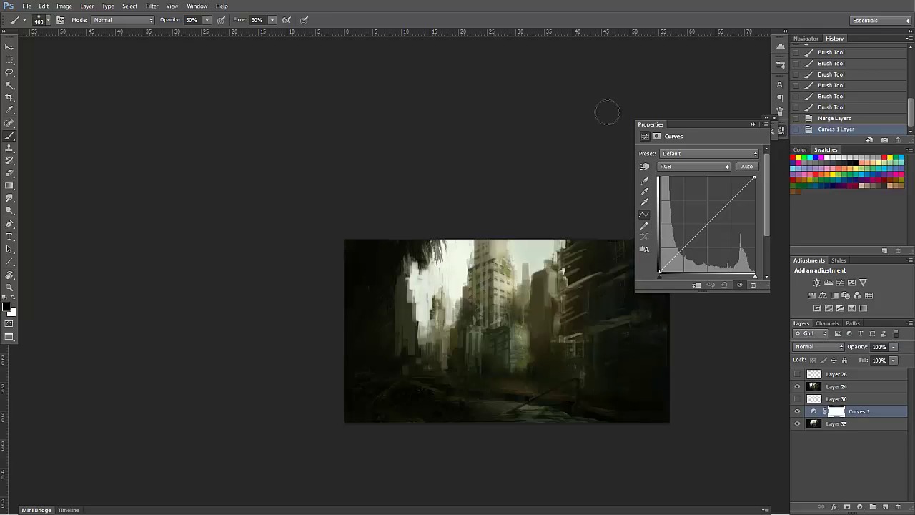
pyautogui.click(797, 386)
pyautogui.click(797, 411)
pyautogui.click(797, 411)
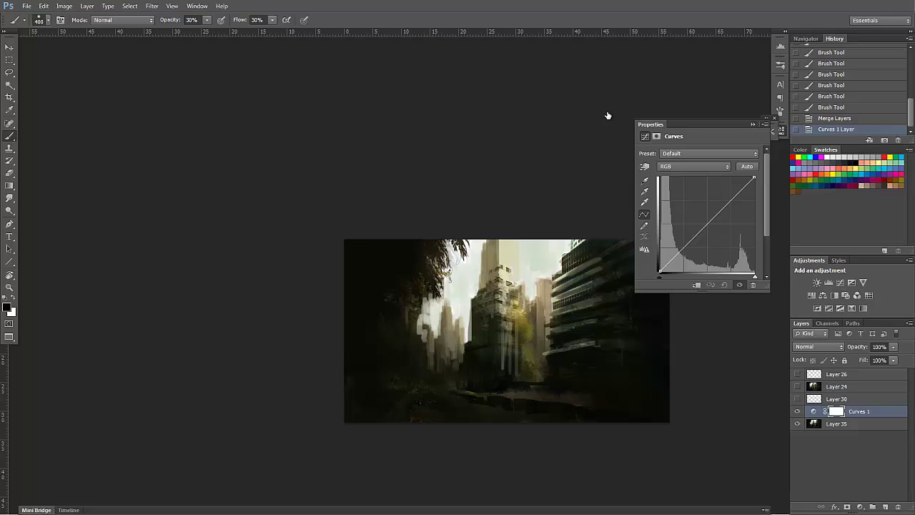
pyautogui.click(797, 411)
pyautogui.click(797, 423)
pyautogui.click(797, 423)
pyautogui.moveTo(607, 111); pyautogui.dragTo(474, 94)
pyautogui.click(797, 386)
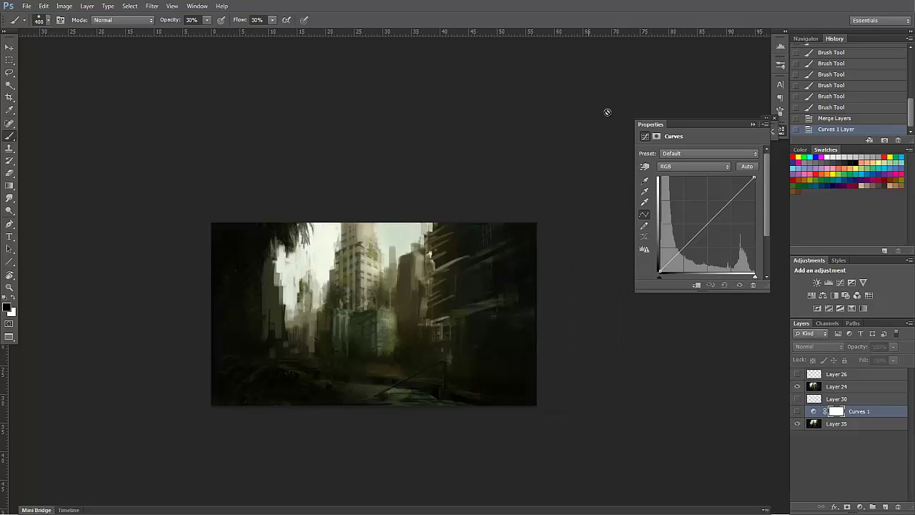